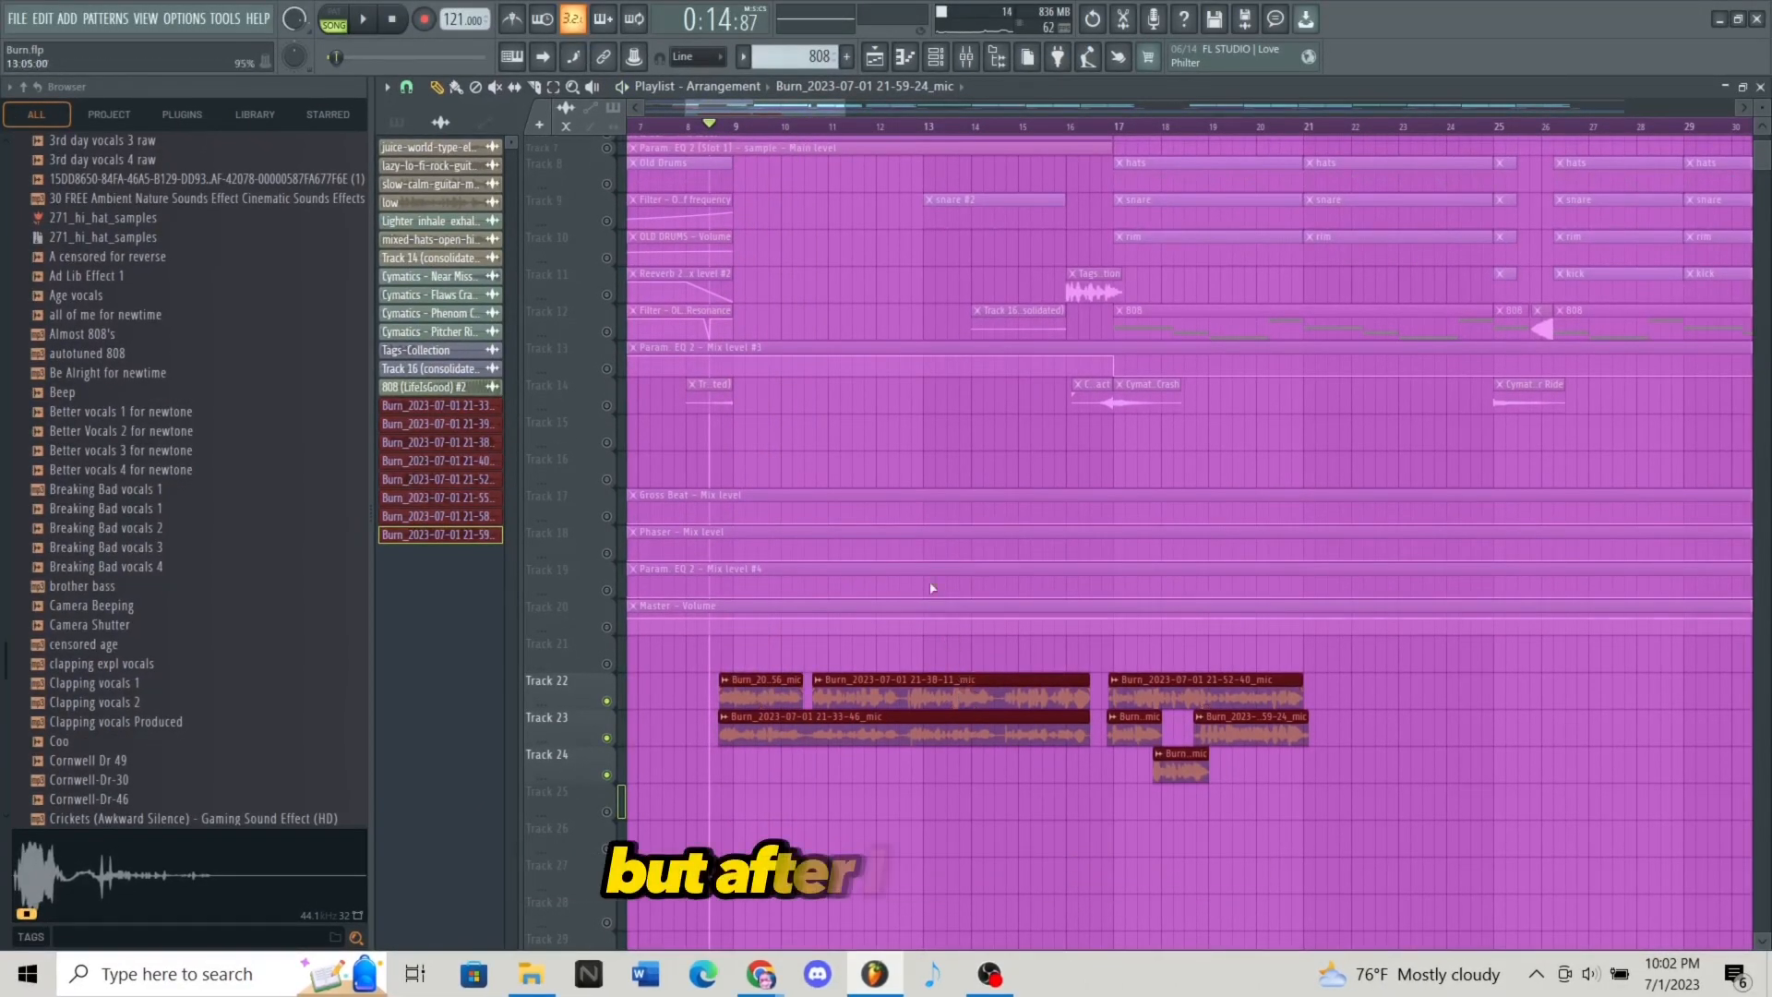
click(967, 56)
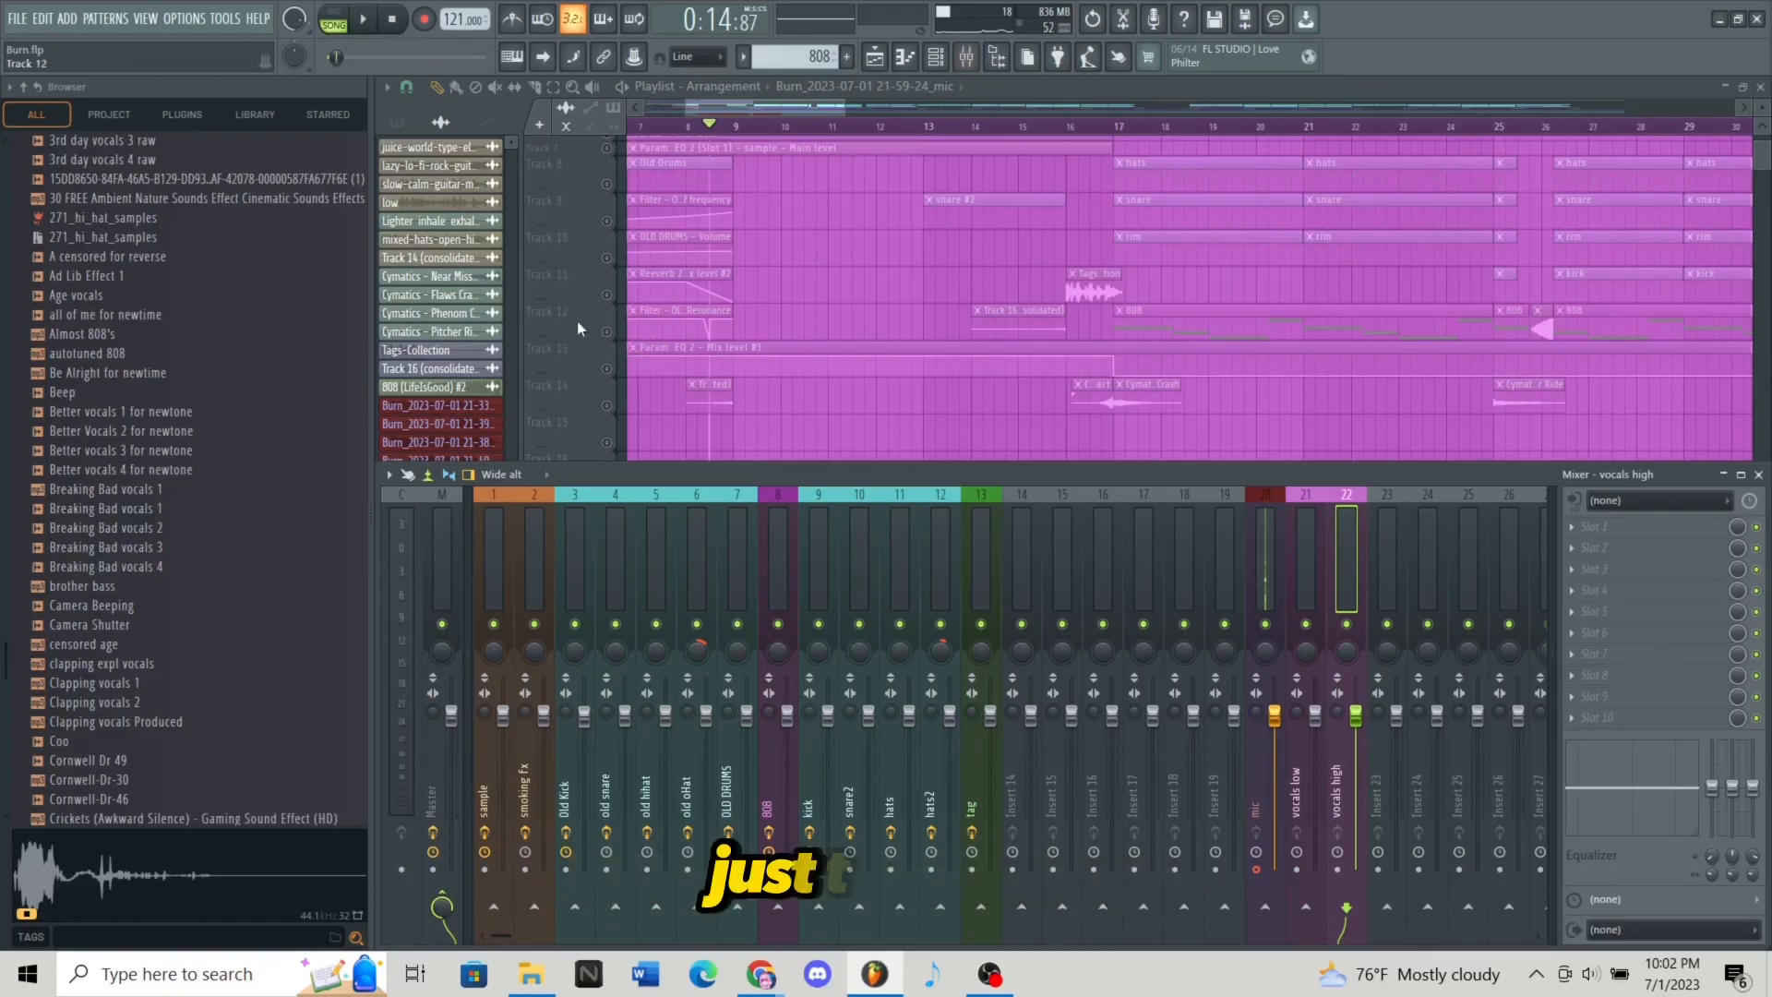
key(F9)
Set the declicking mode of the 21-59-24 vocal recording on Track 23 to Generic (bleeding).
scroll(1287, 756, up, 8)
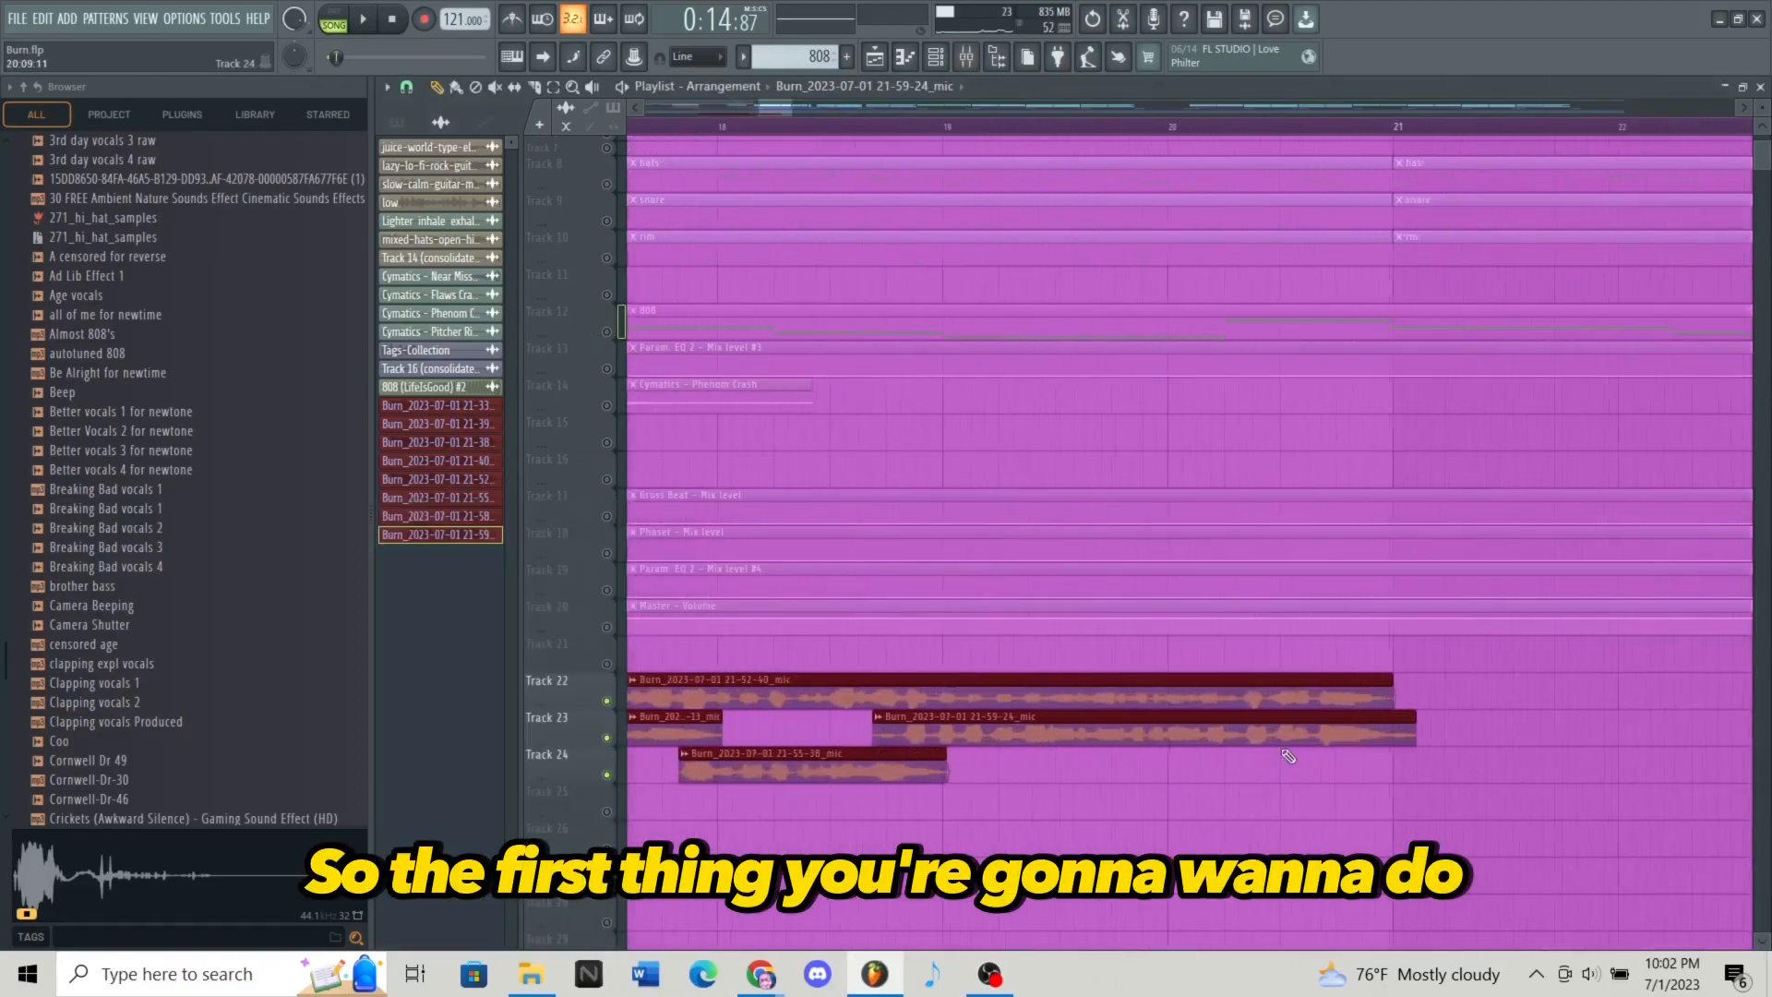
double_click(1234, 713)
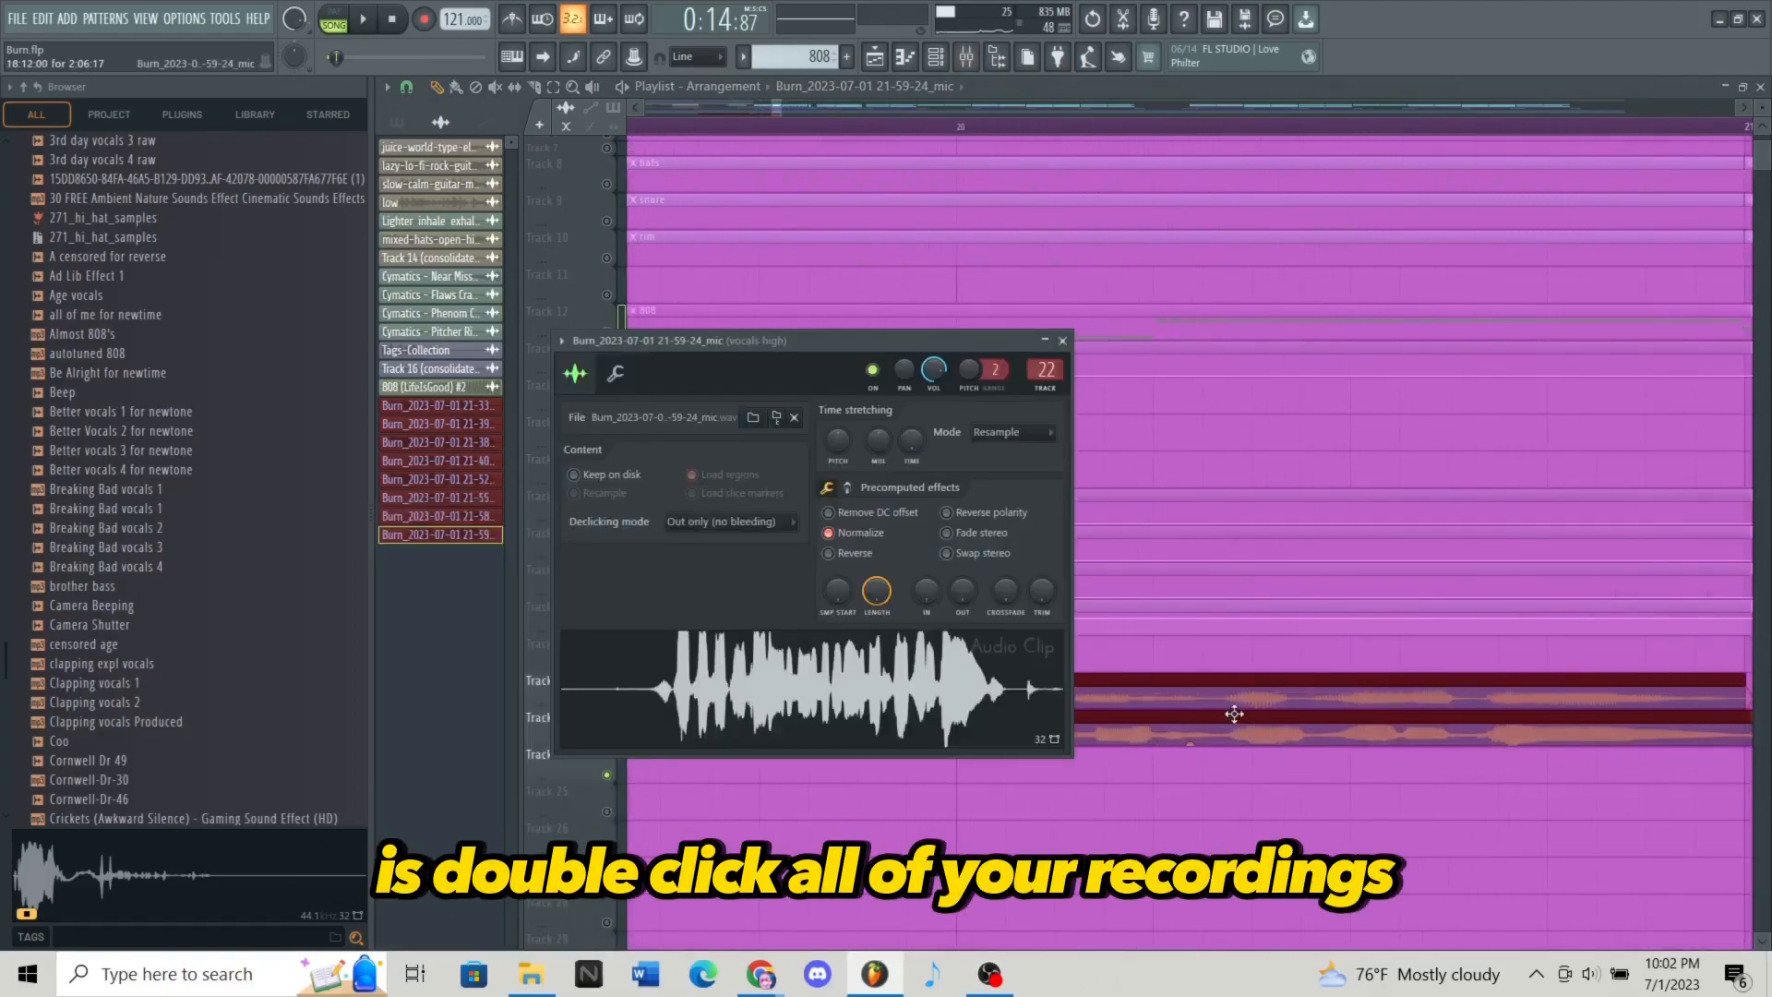
click(718, 523)
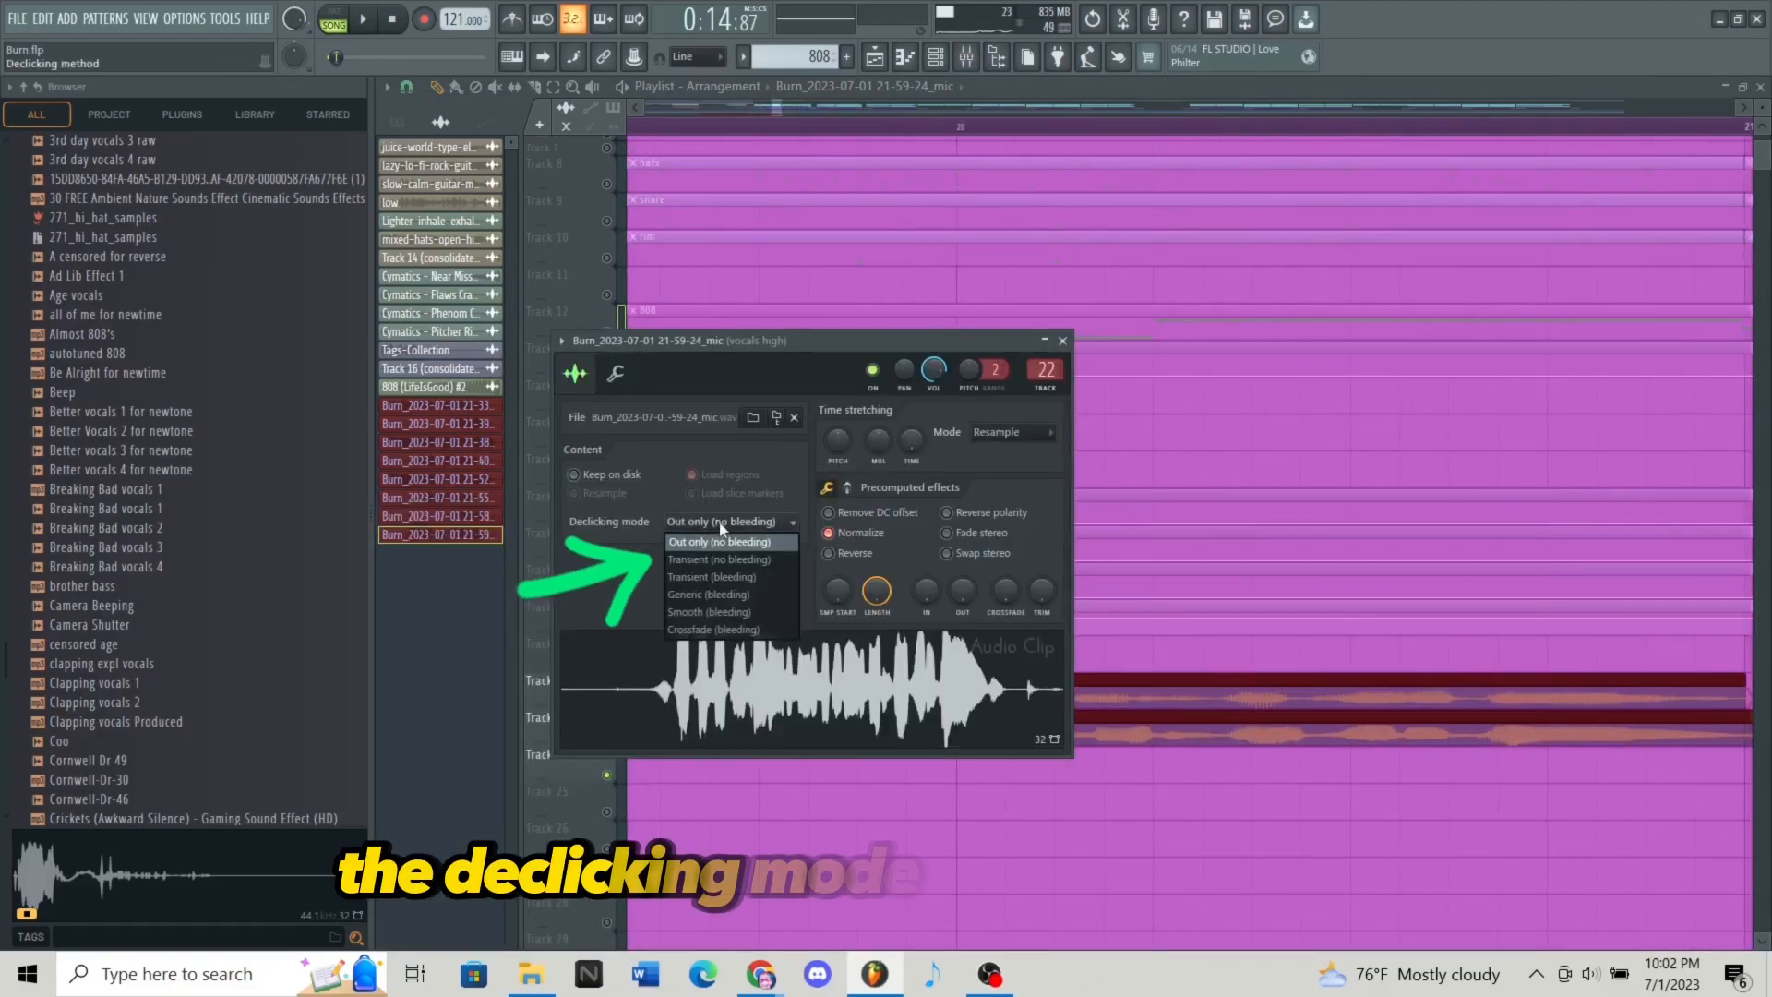
click(716, 598)
click(510, 616)
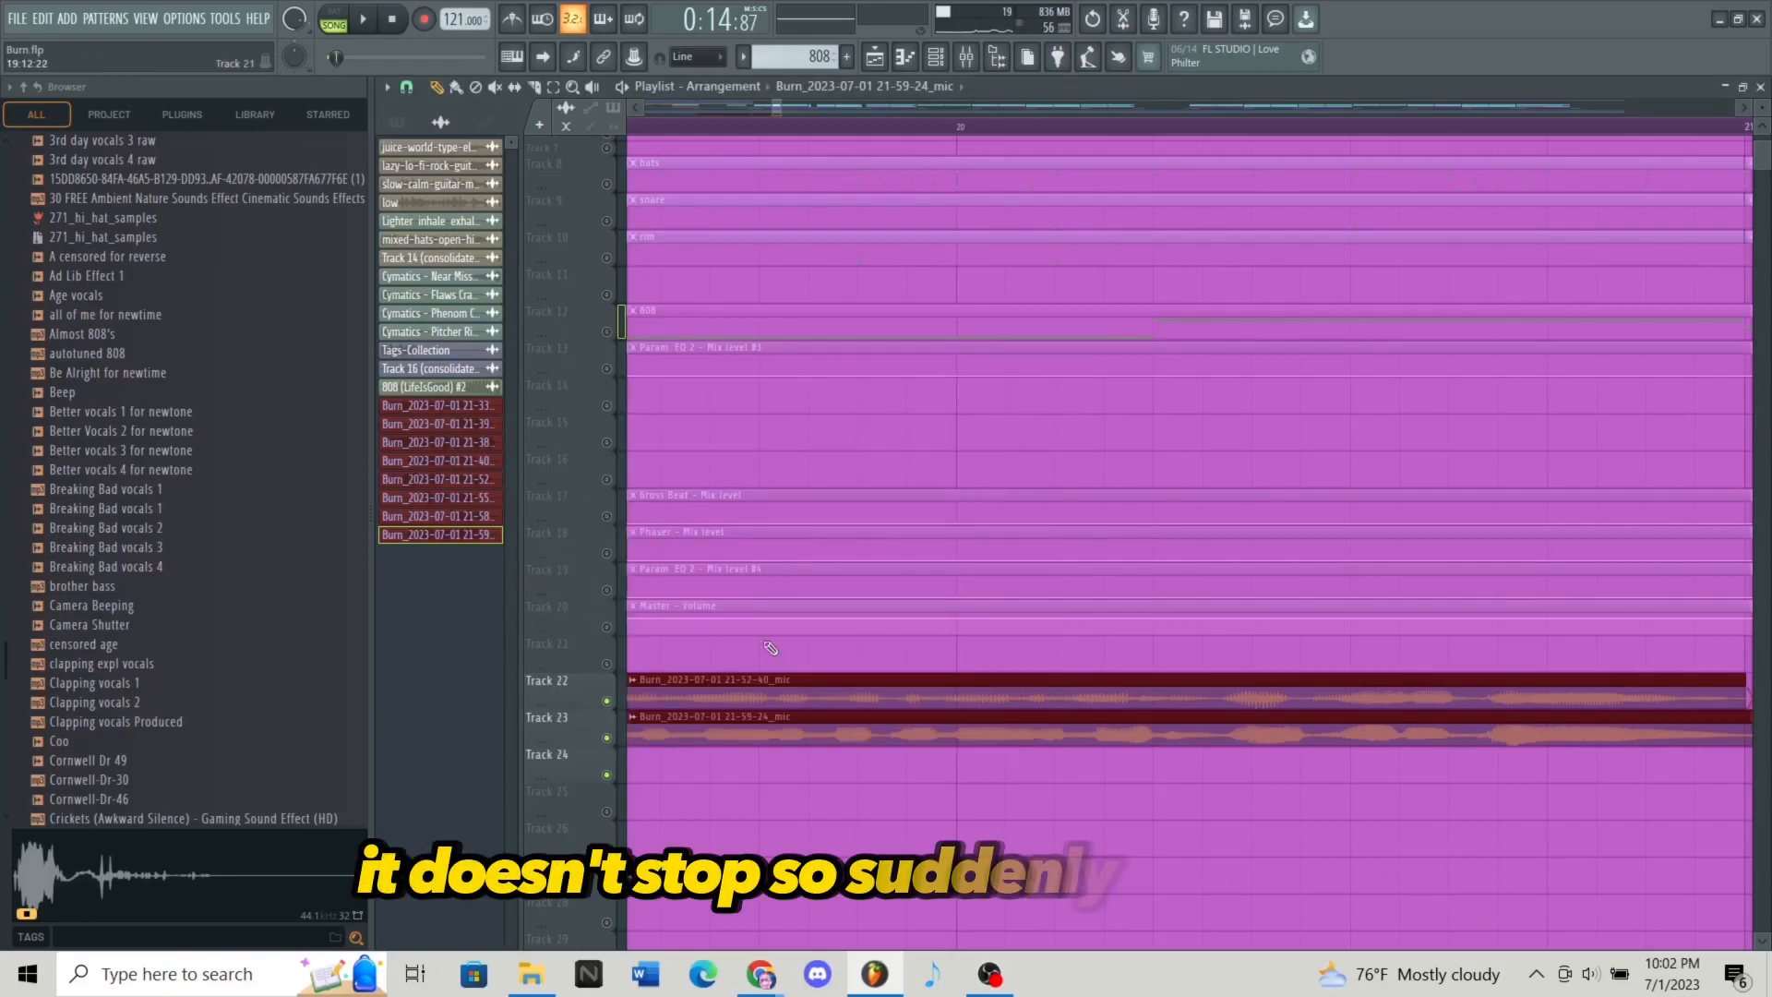
Listen to the layered vocals and slice both clips on Tracks 22 and 23 in the gap before bar 13.
scroll(838, 651, down, 6)
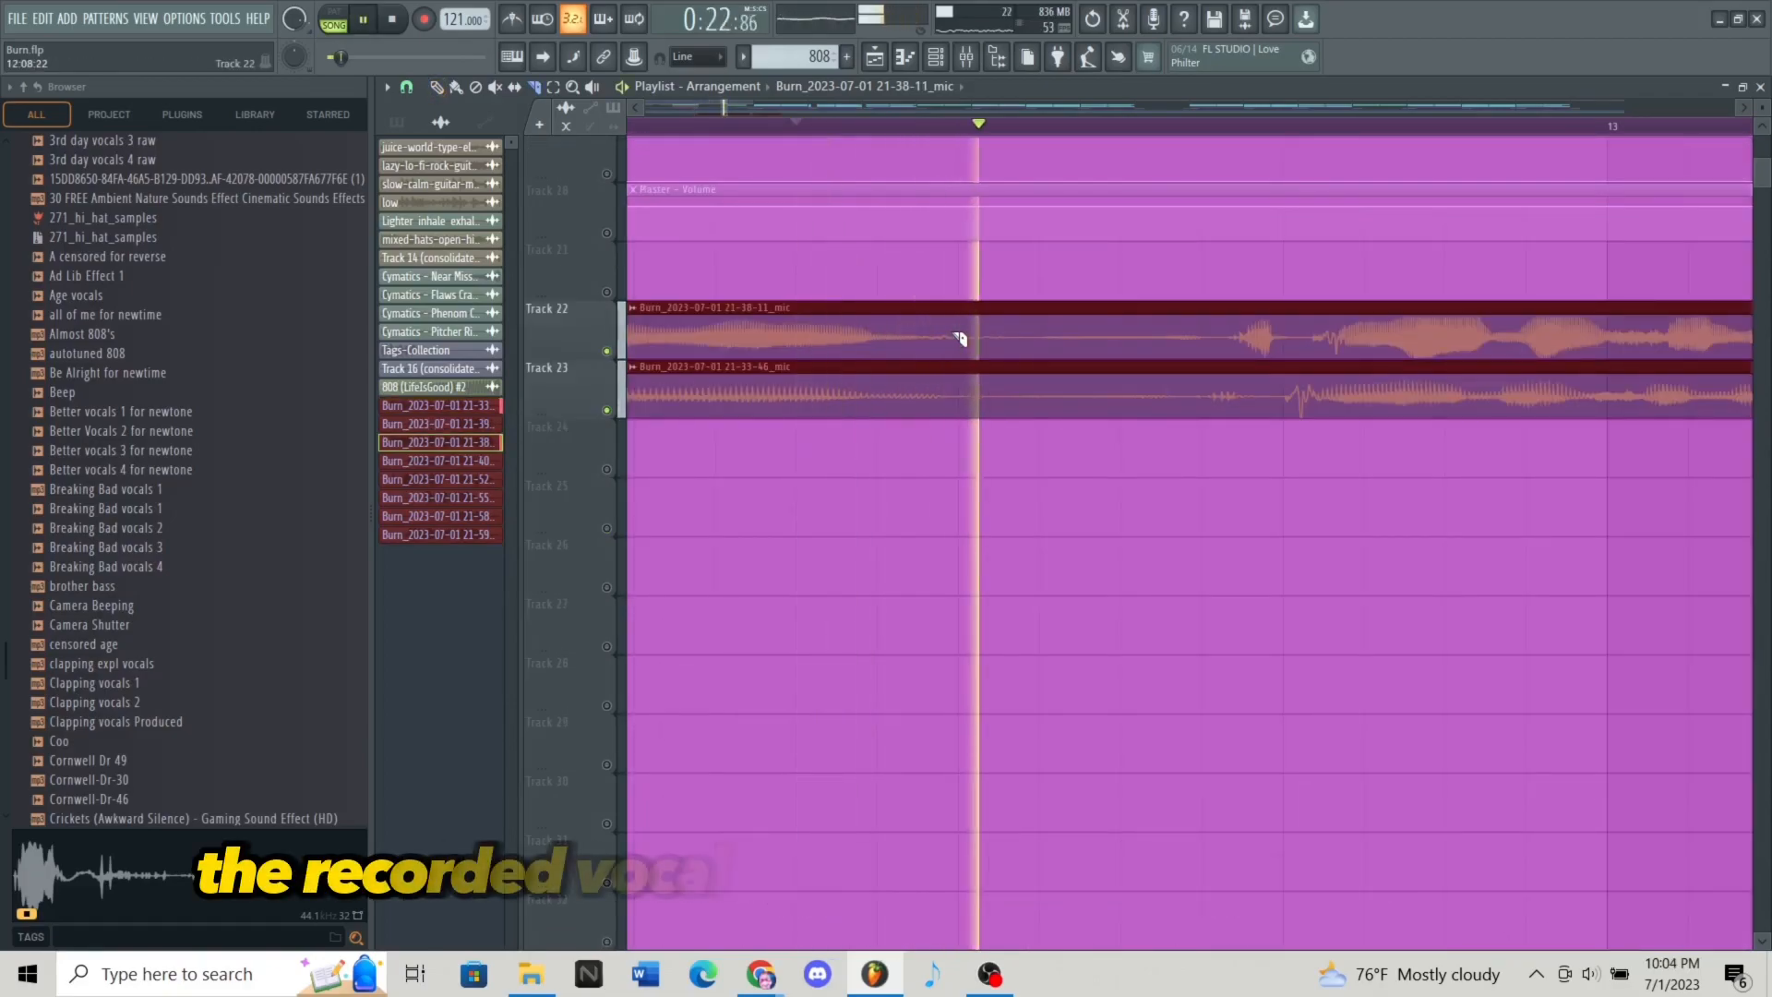
key(space)
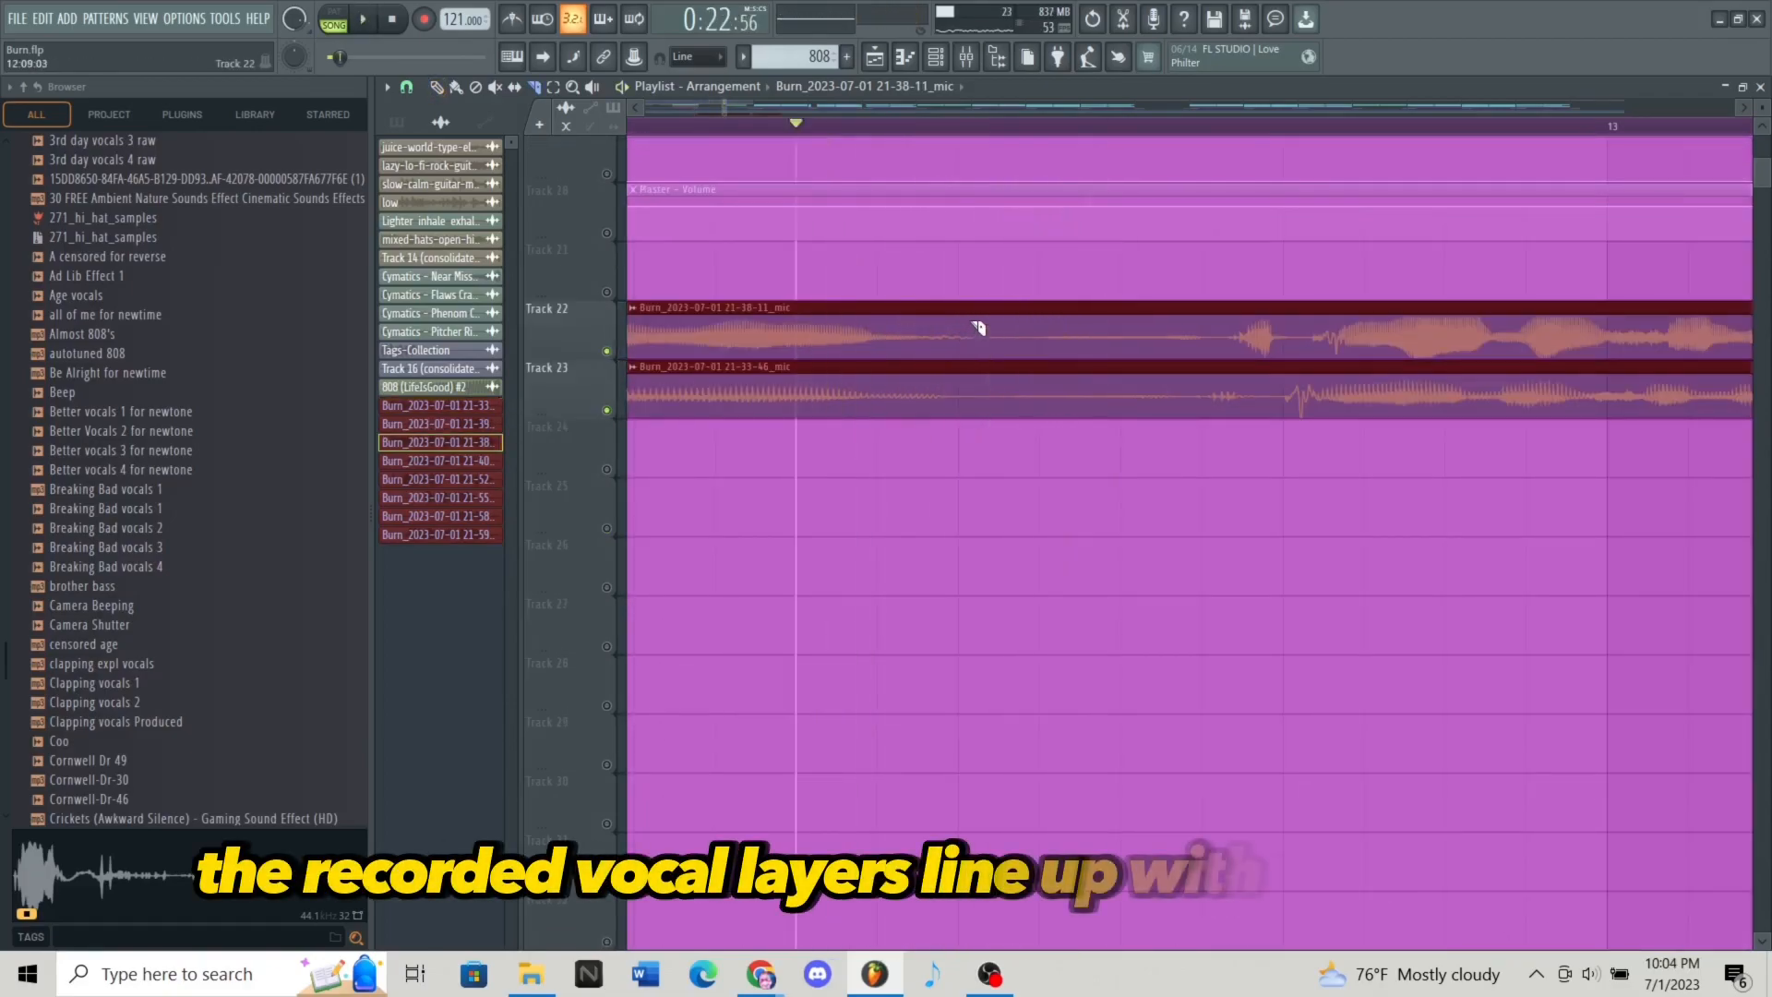
drag(1227, 297, 1154, 486)
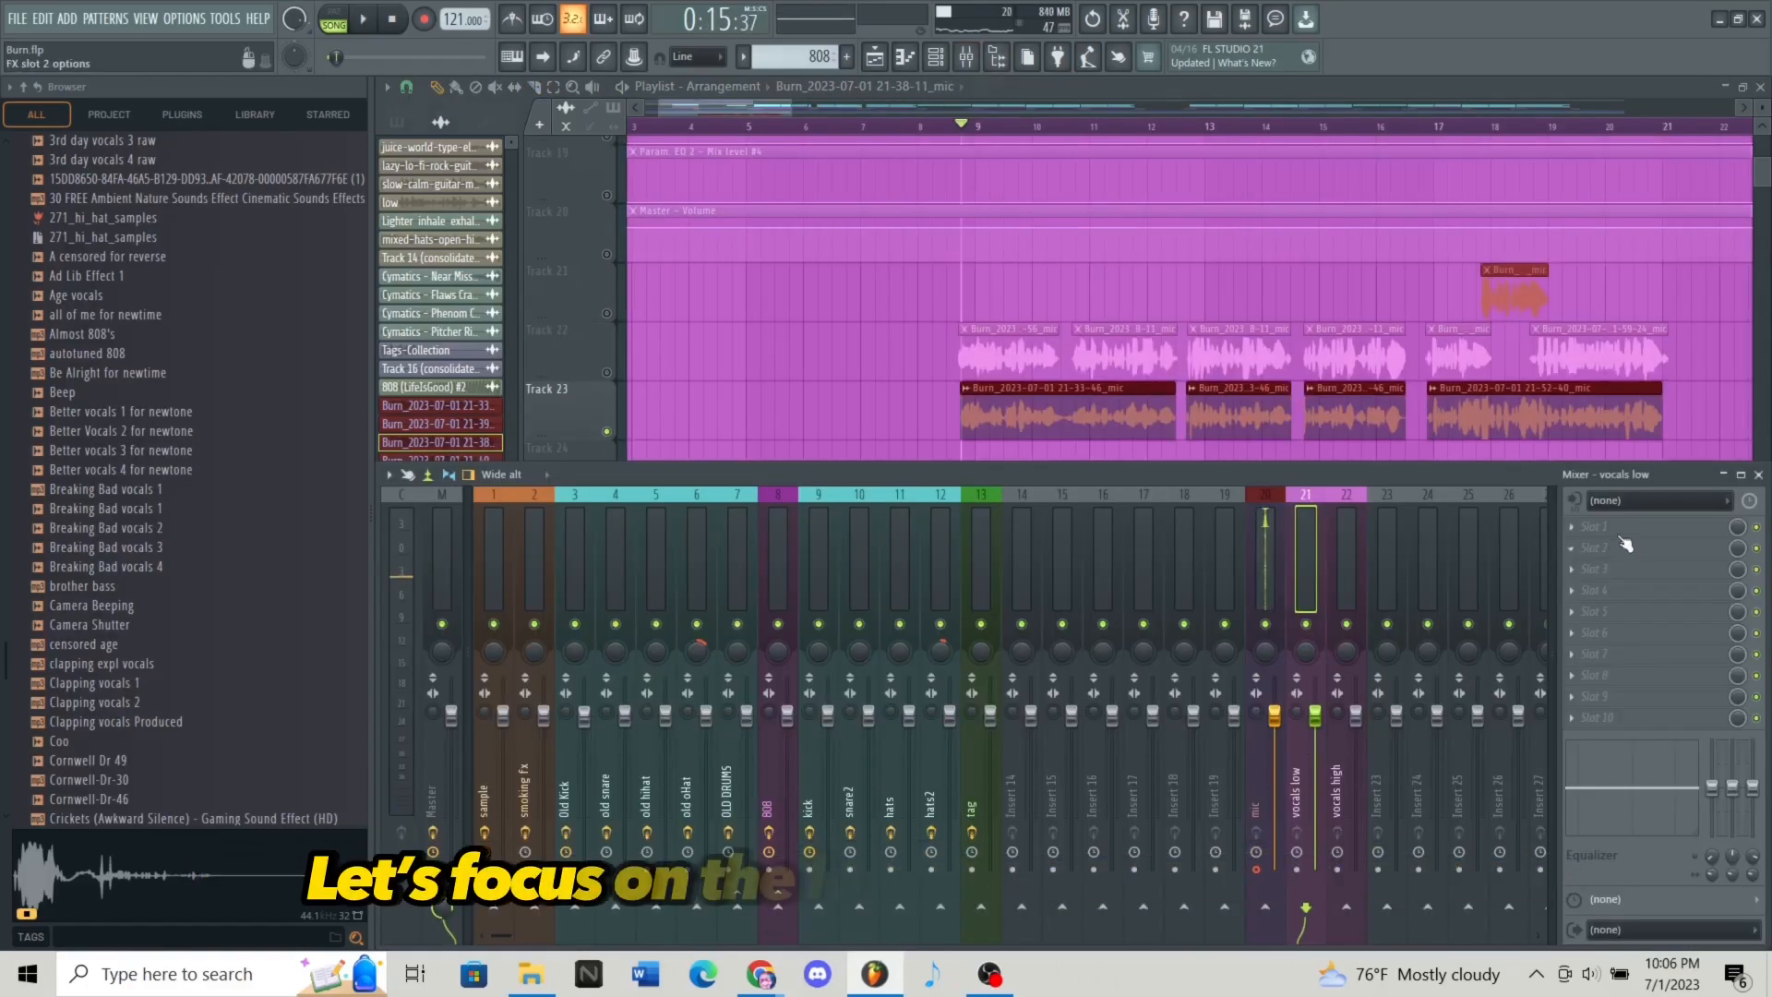
Add Fruity Parametric EQ 2 to the first effect slot of the vocals low mixer track.
click(1584, 533)
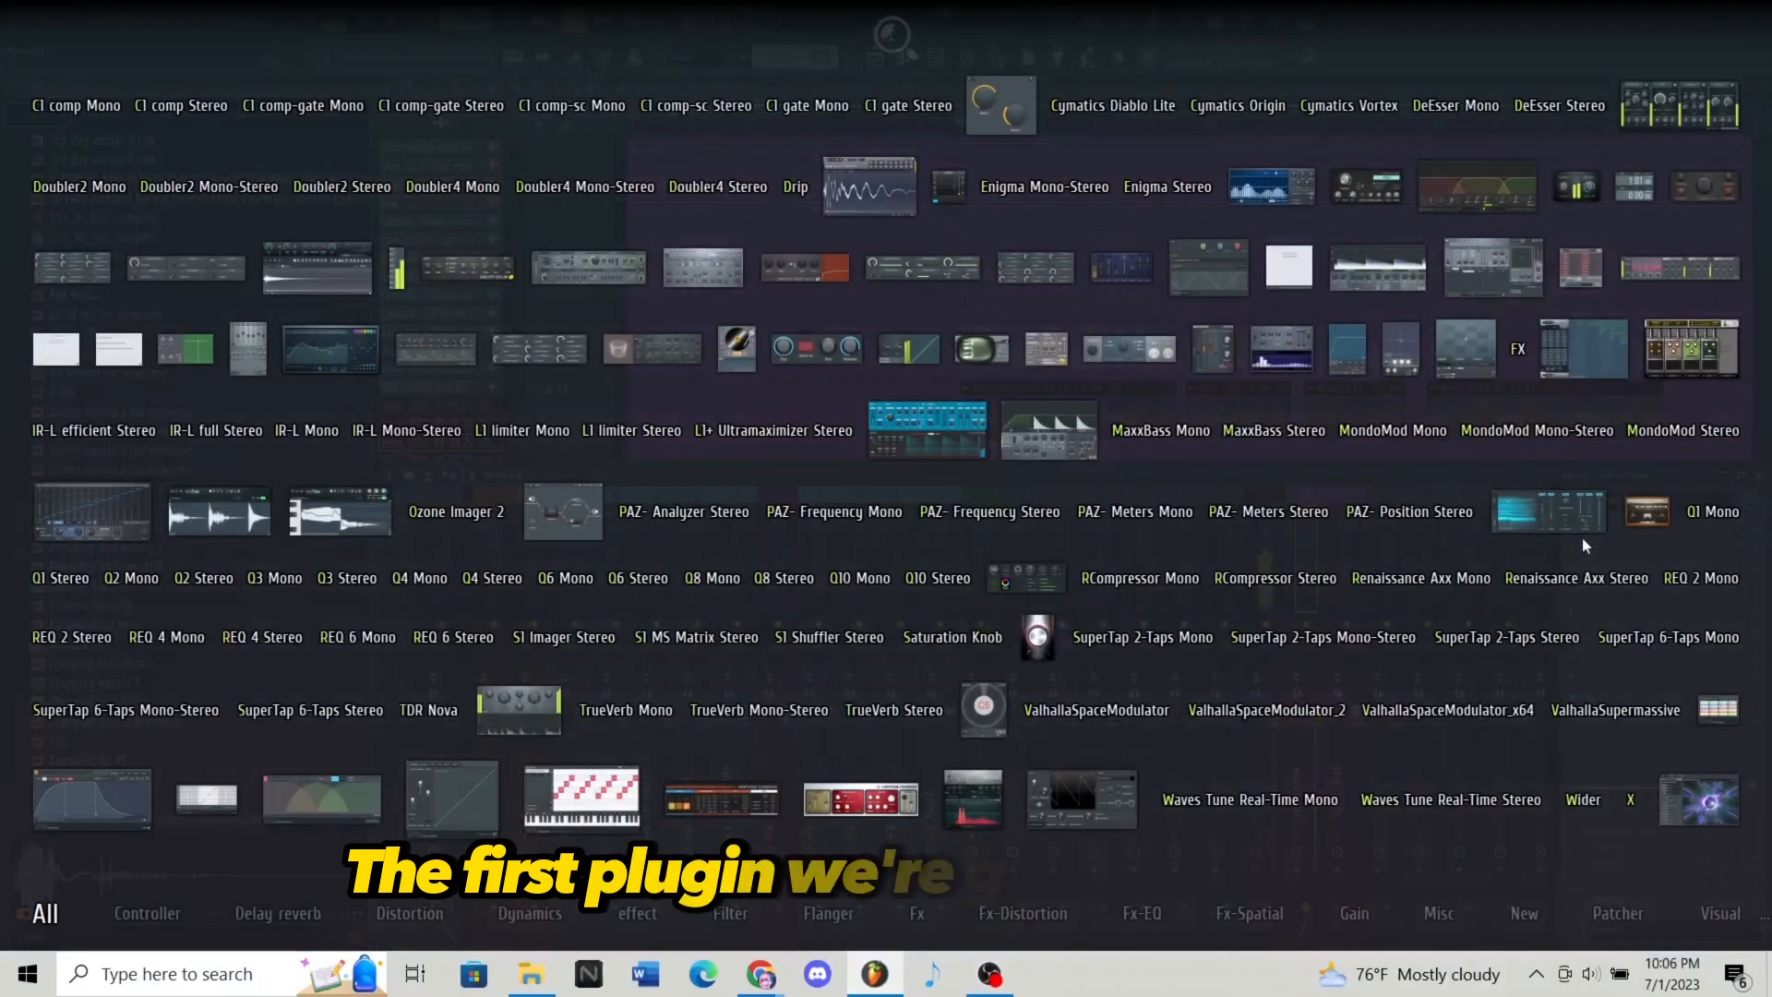
click(730, 912)
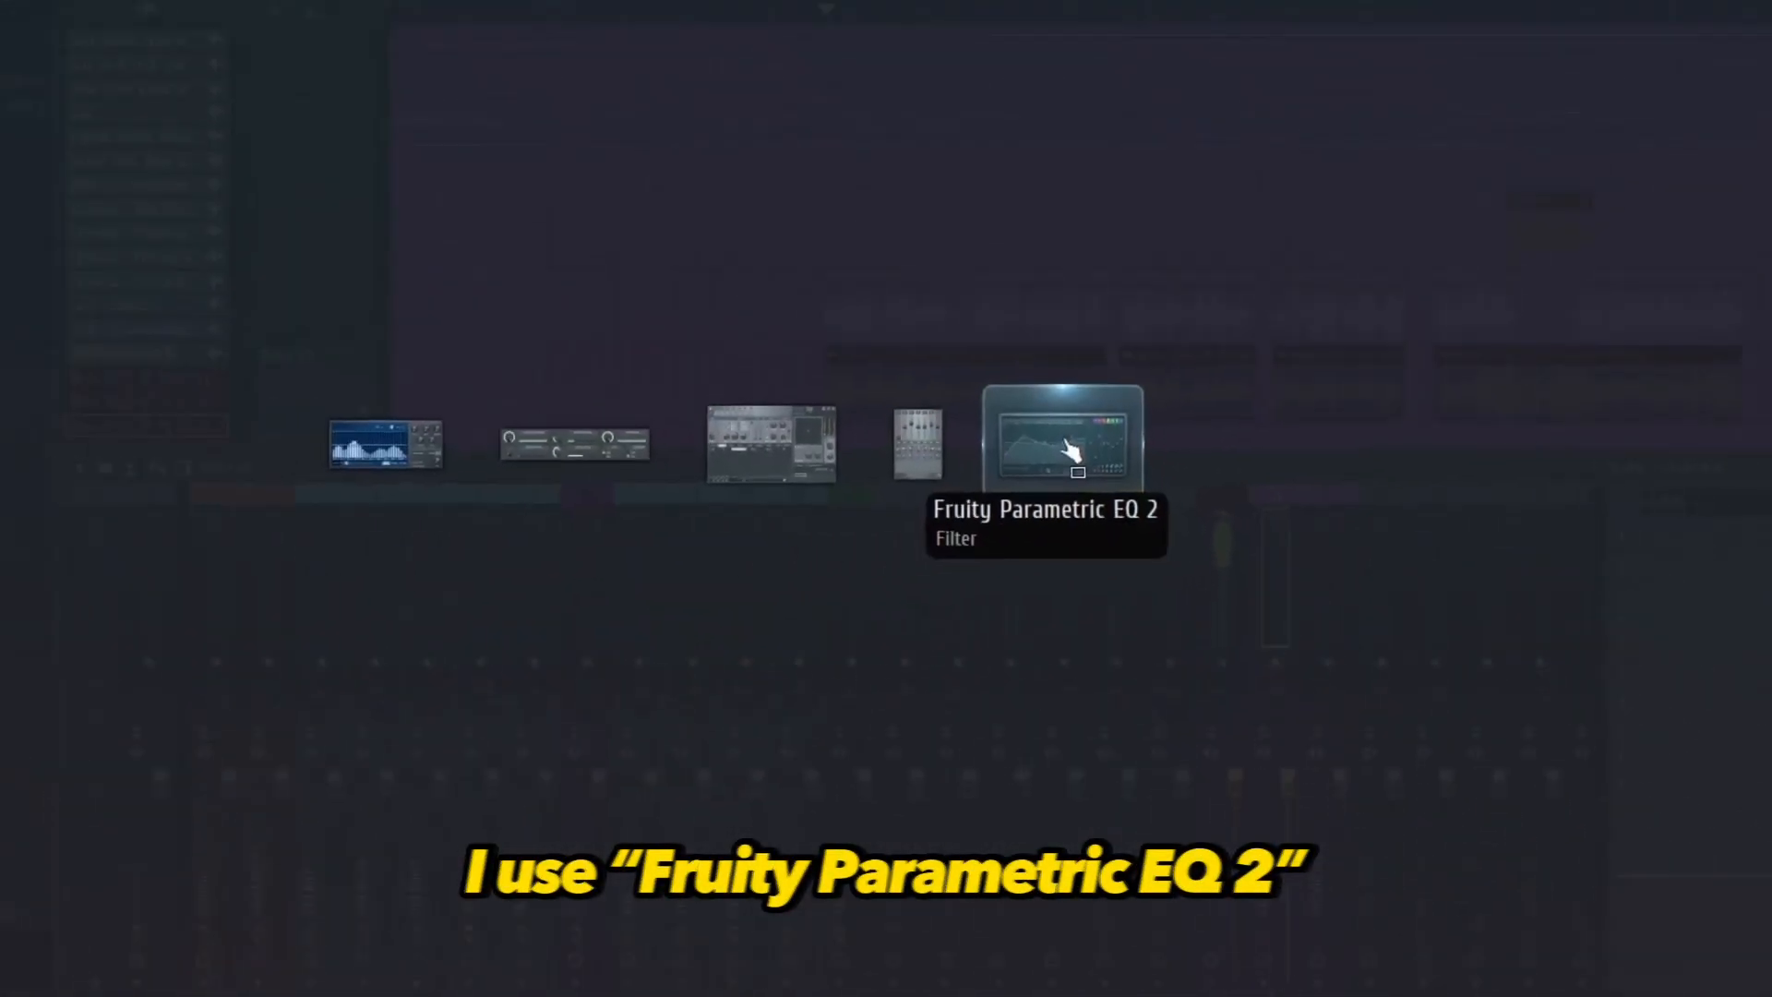
click(1066, 444)
Boost the EQ's high shelf and cut the band 1 low shelf to -18 dB at 73 Hz, checking it during playback.
drag(873, 425, 844, 386)
drag(565, 424, 575, 533)
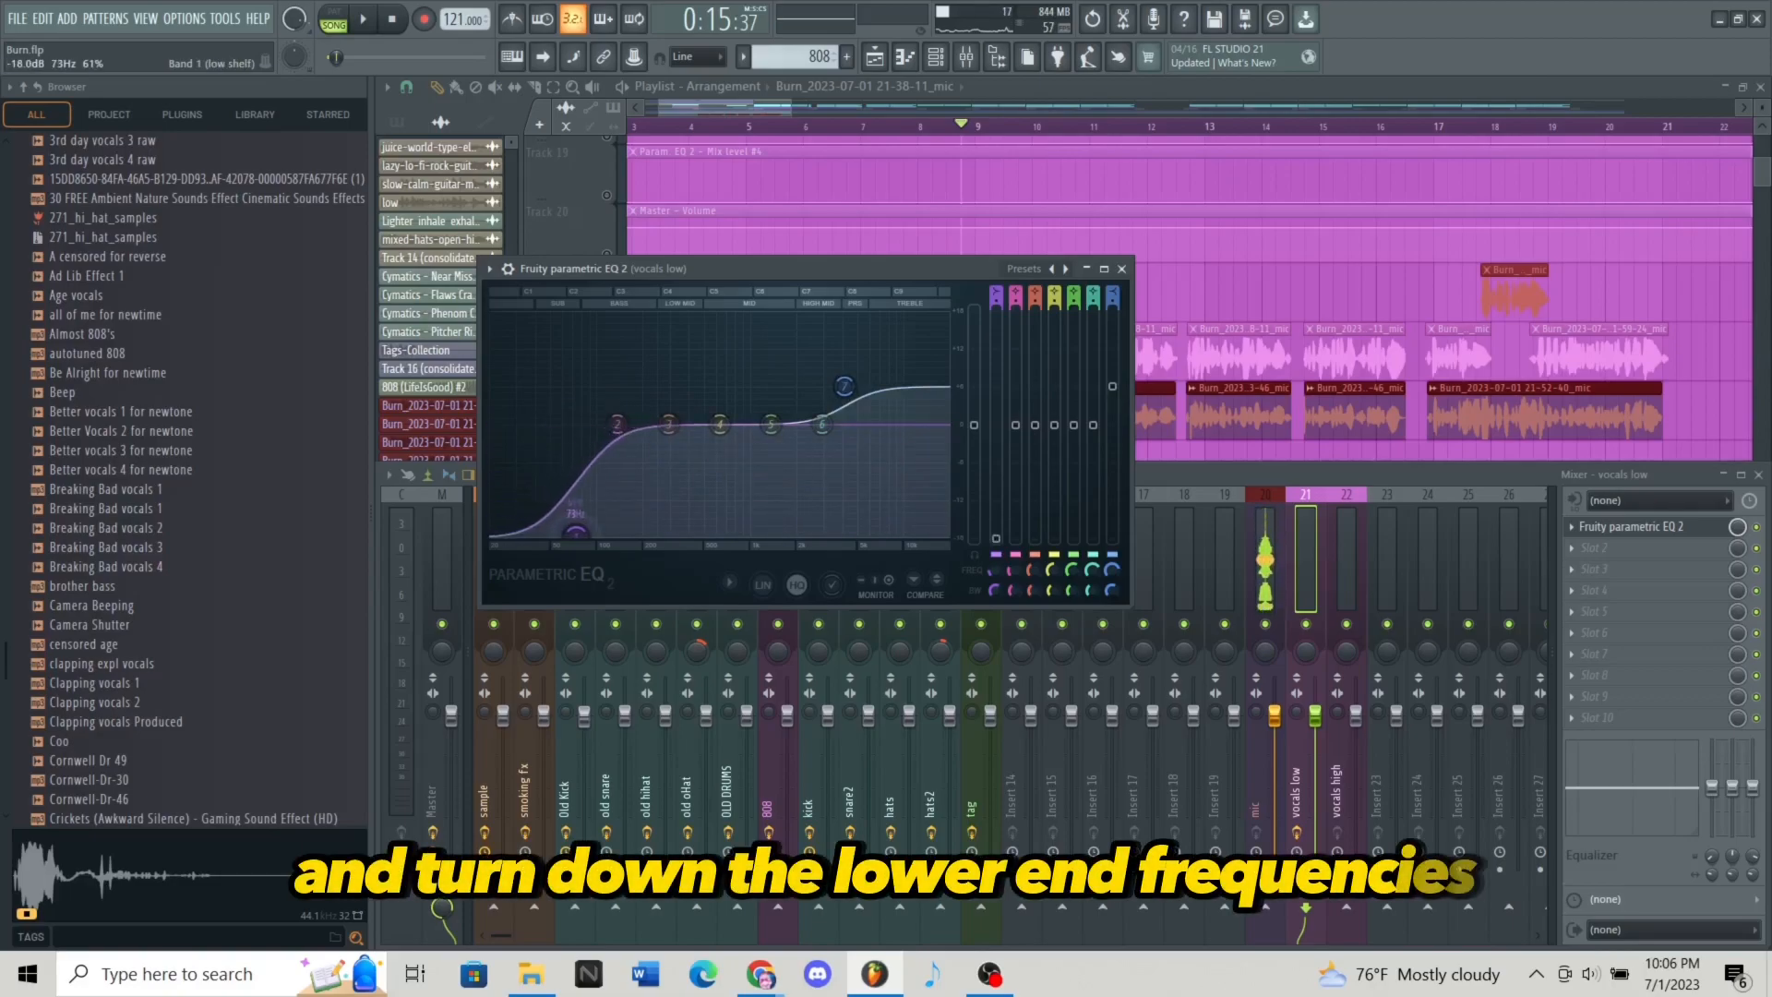
key(space)
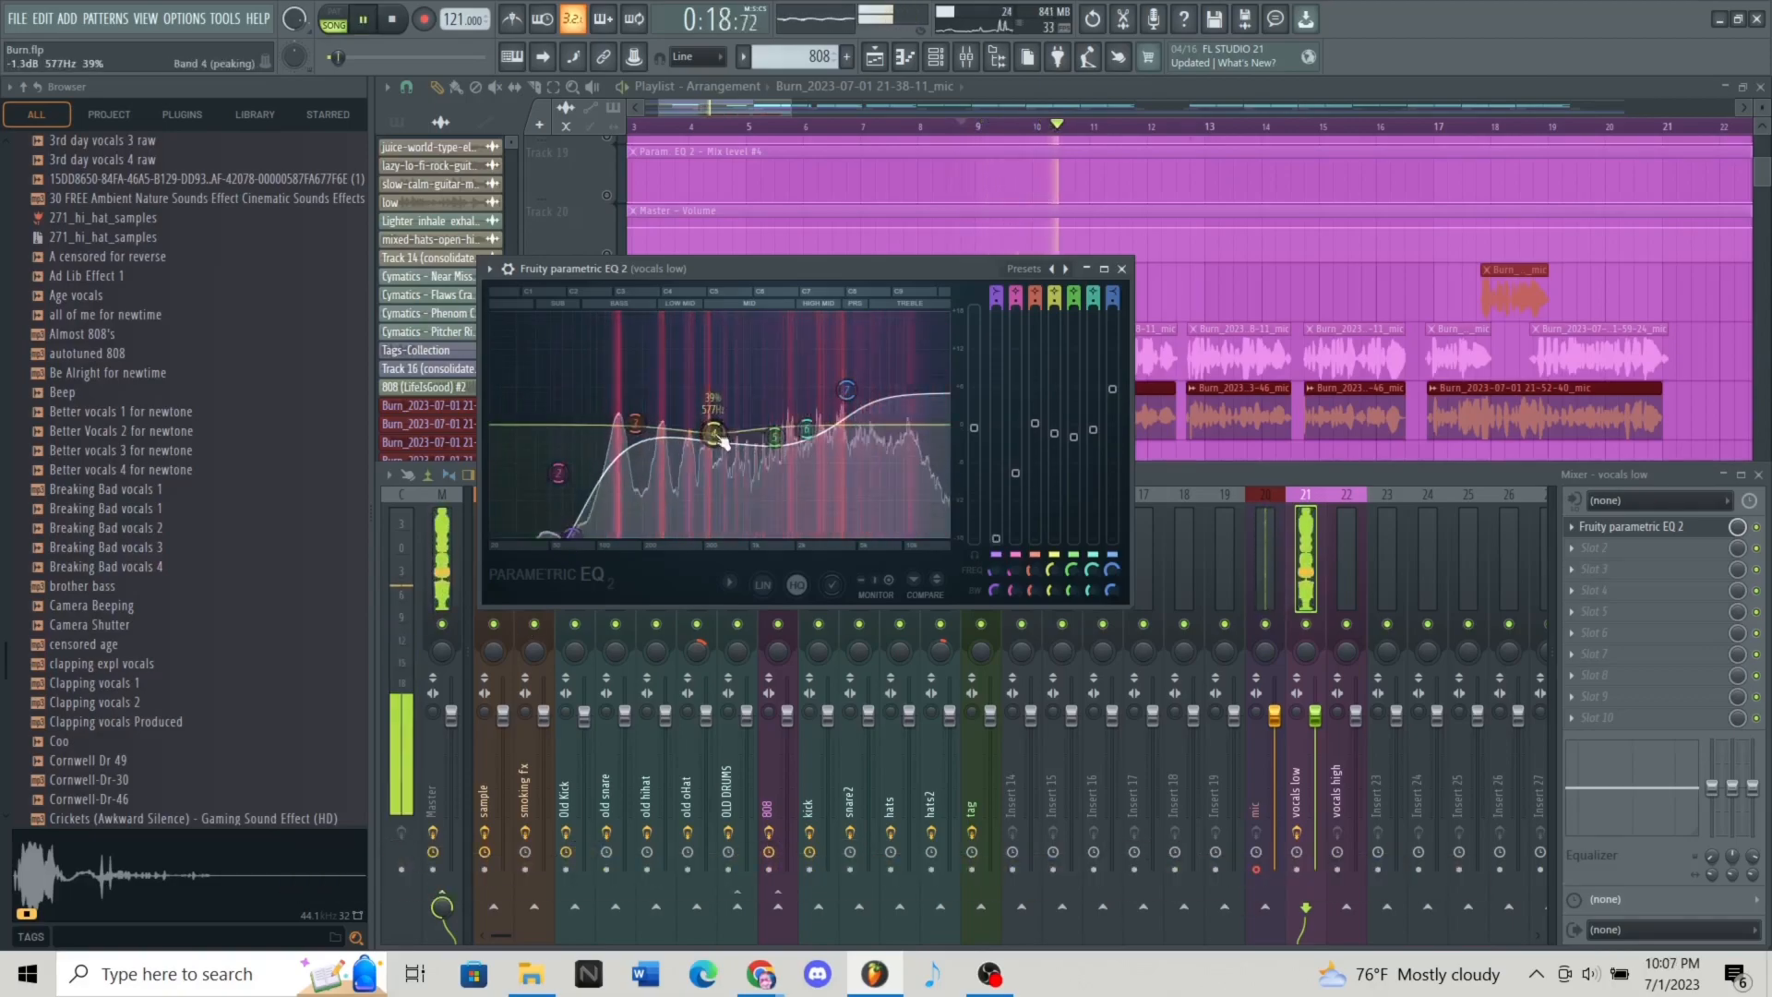
key(space)
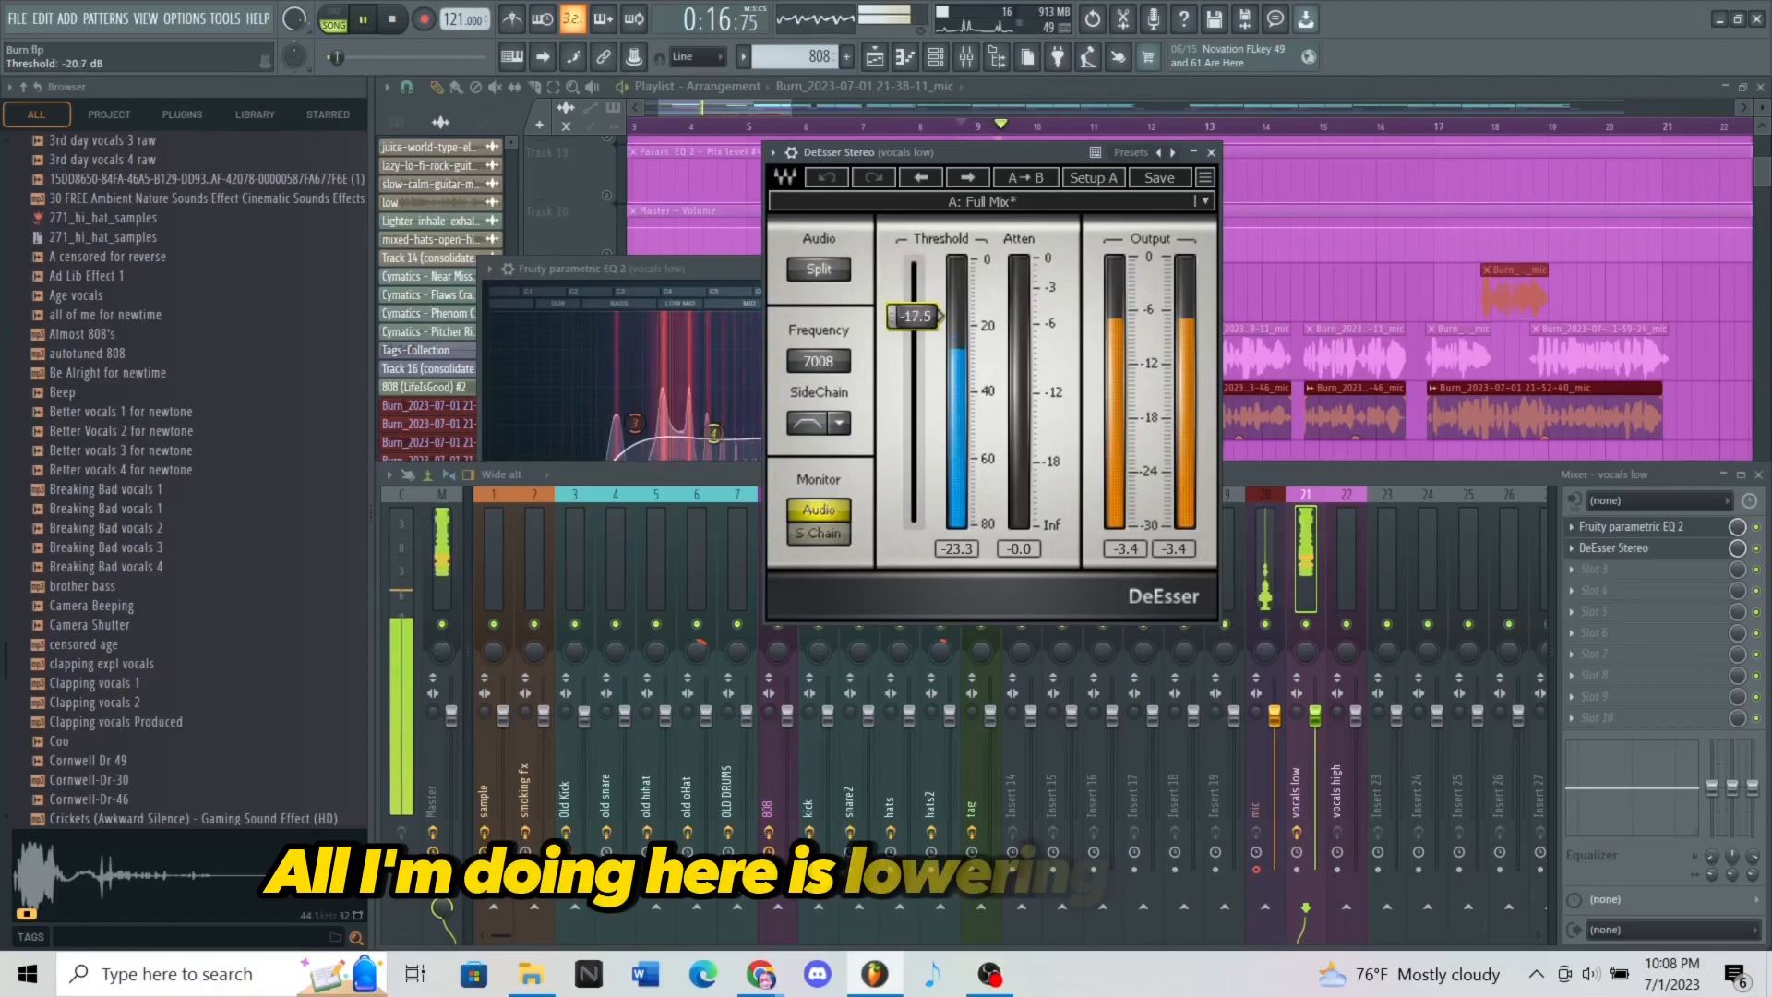
Lower the threshold of DeEsser Stereo on the vocals low track to about -26 dB during playback.
drag(913, 316, 914, 343)
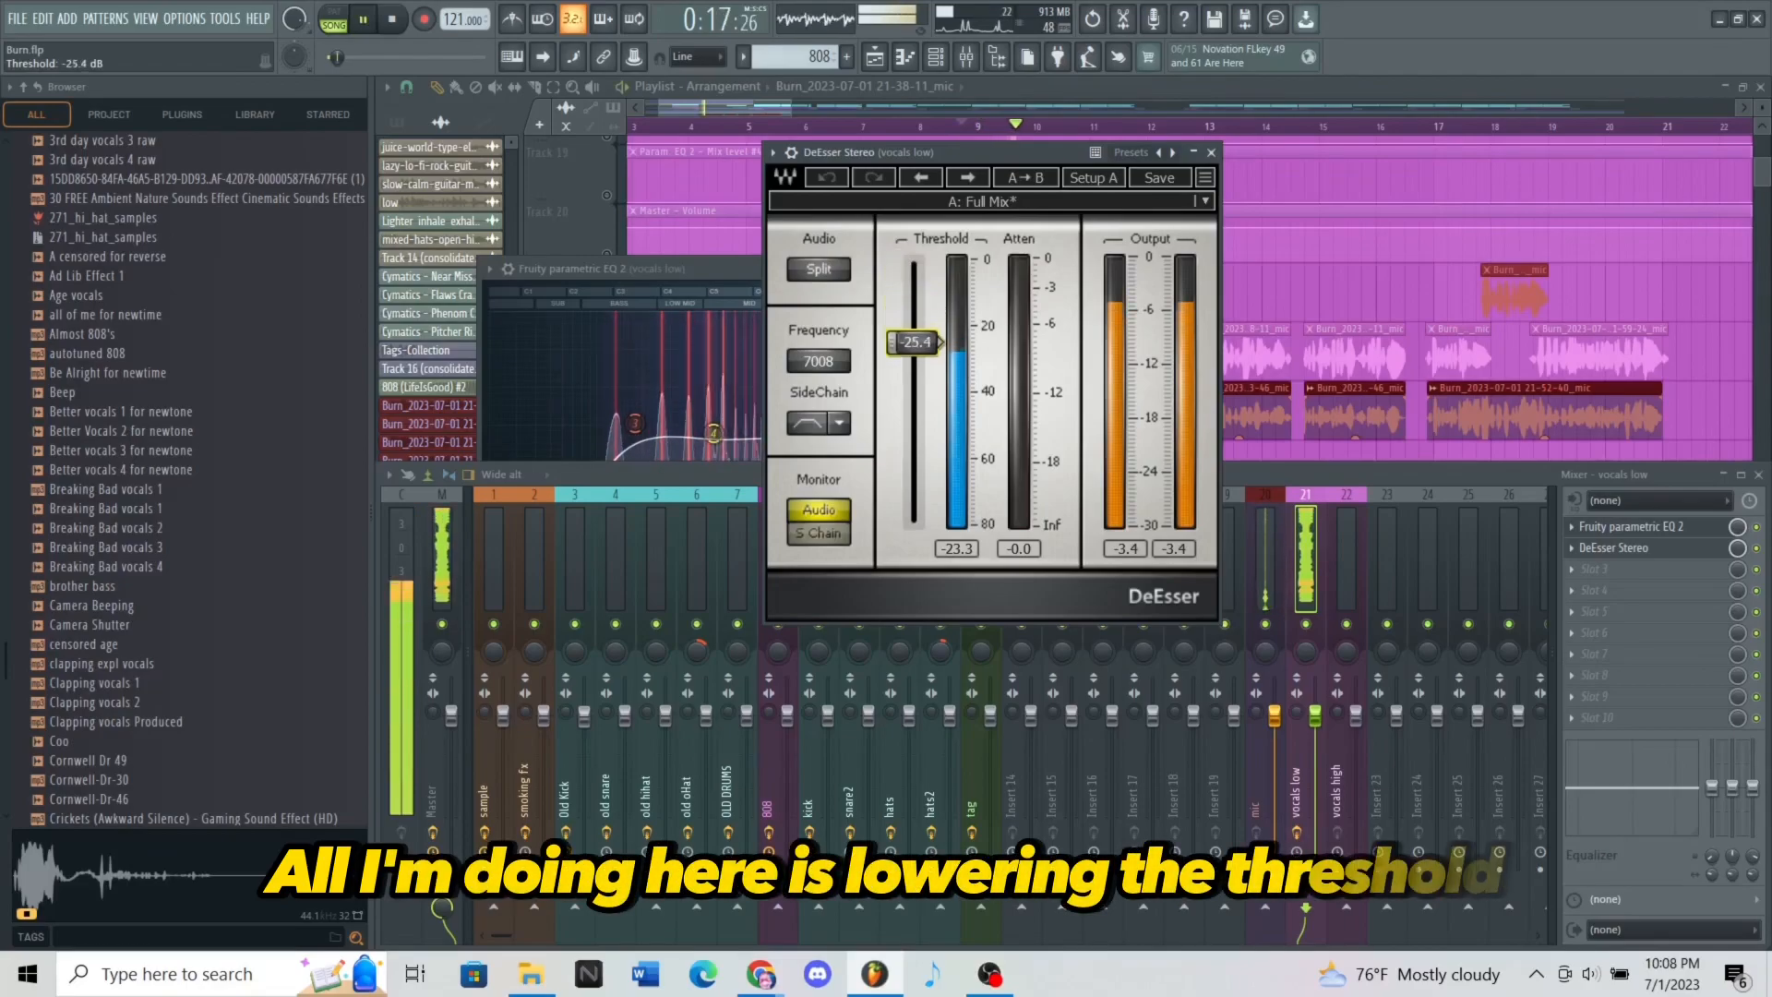
drag(914, 407, 914, 367)
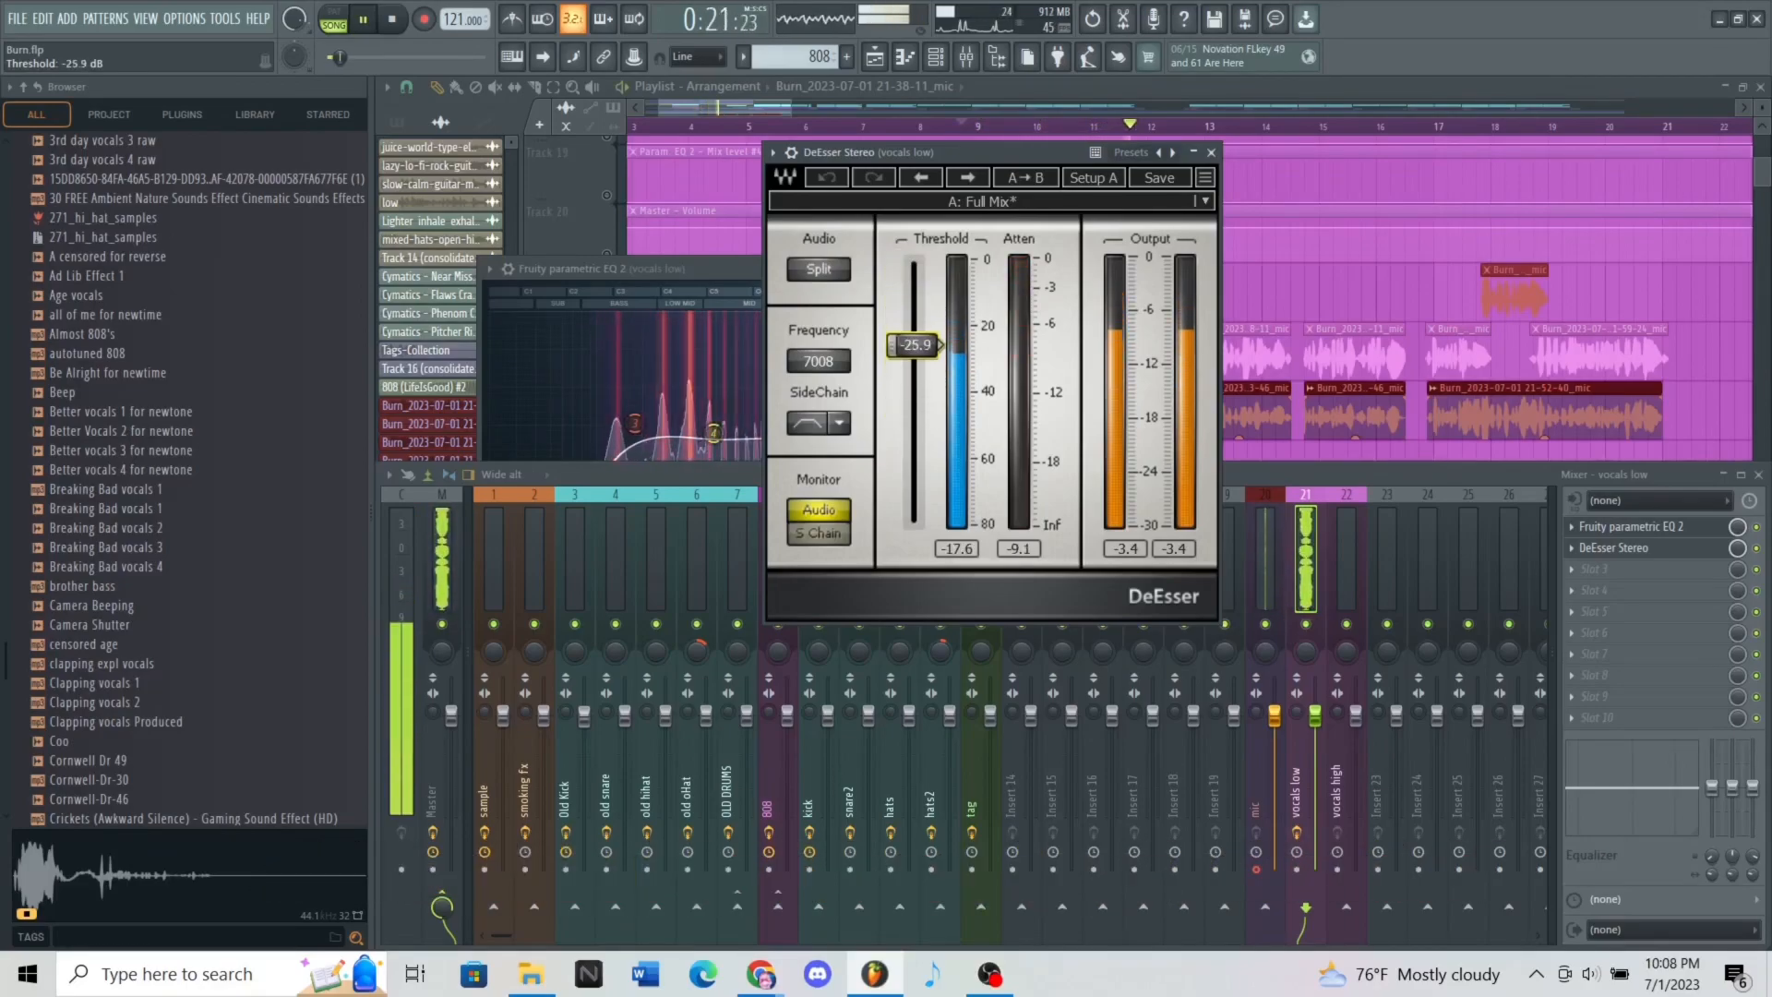
drag(914, 354, 914, 354)
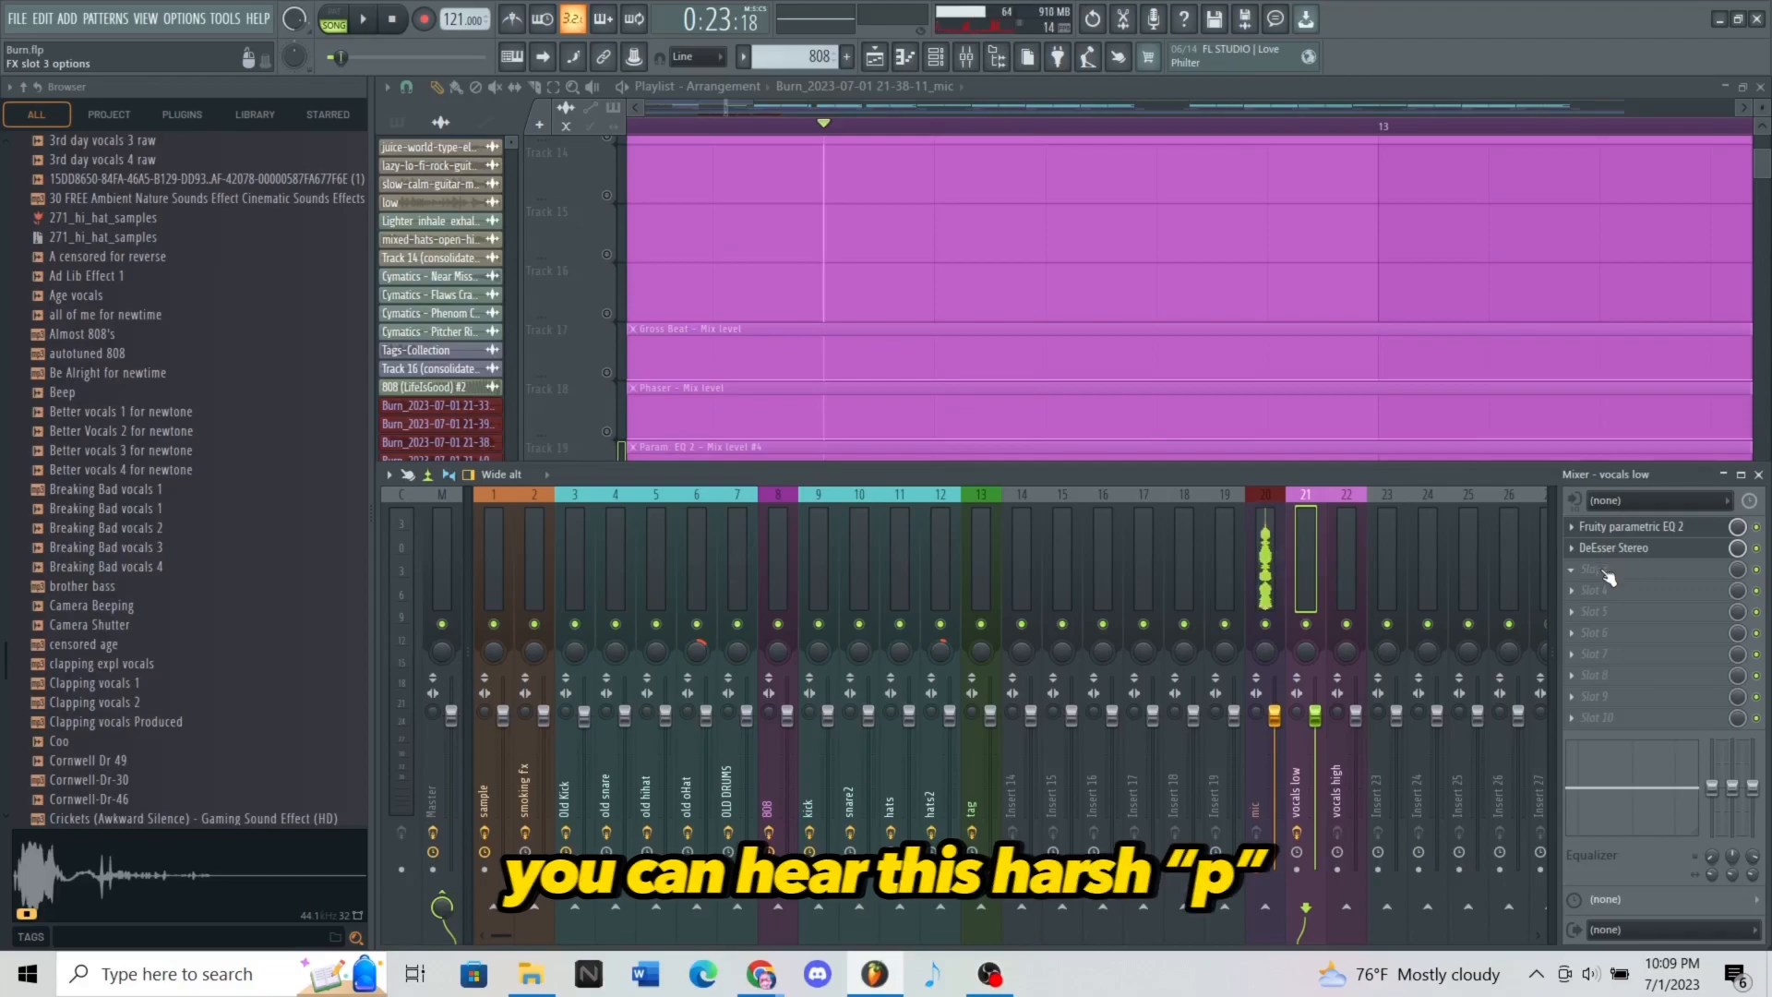
Add C1 comp-gate Stereo to the third slot of vocals low, load its De-popper preset and play the result.
click(1604, 571)
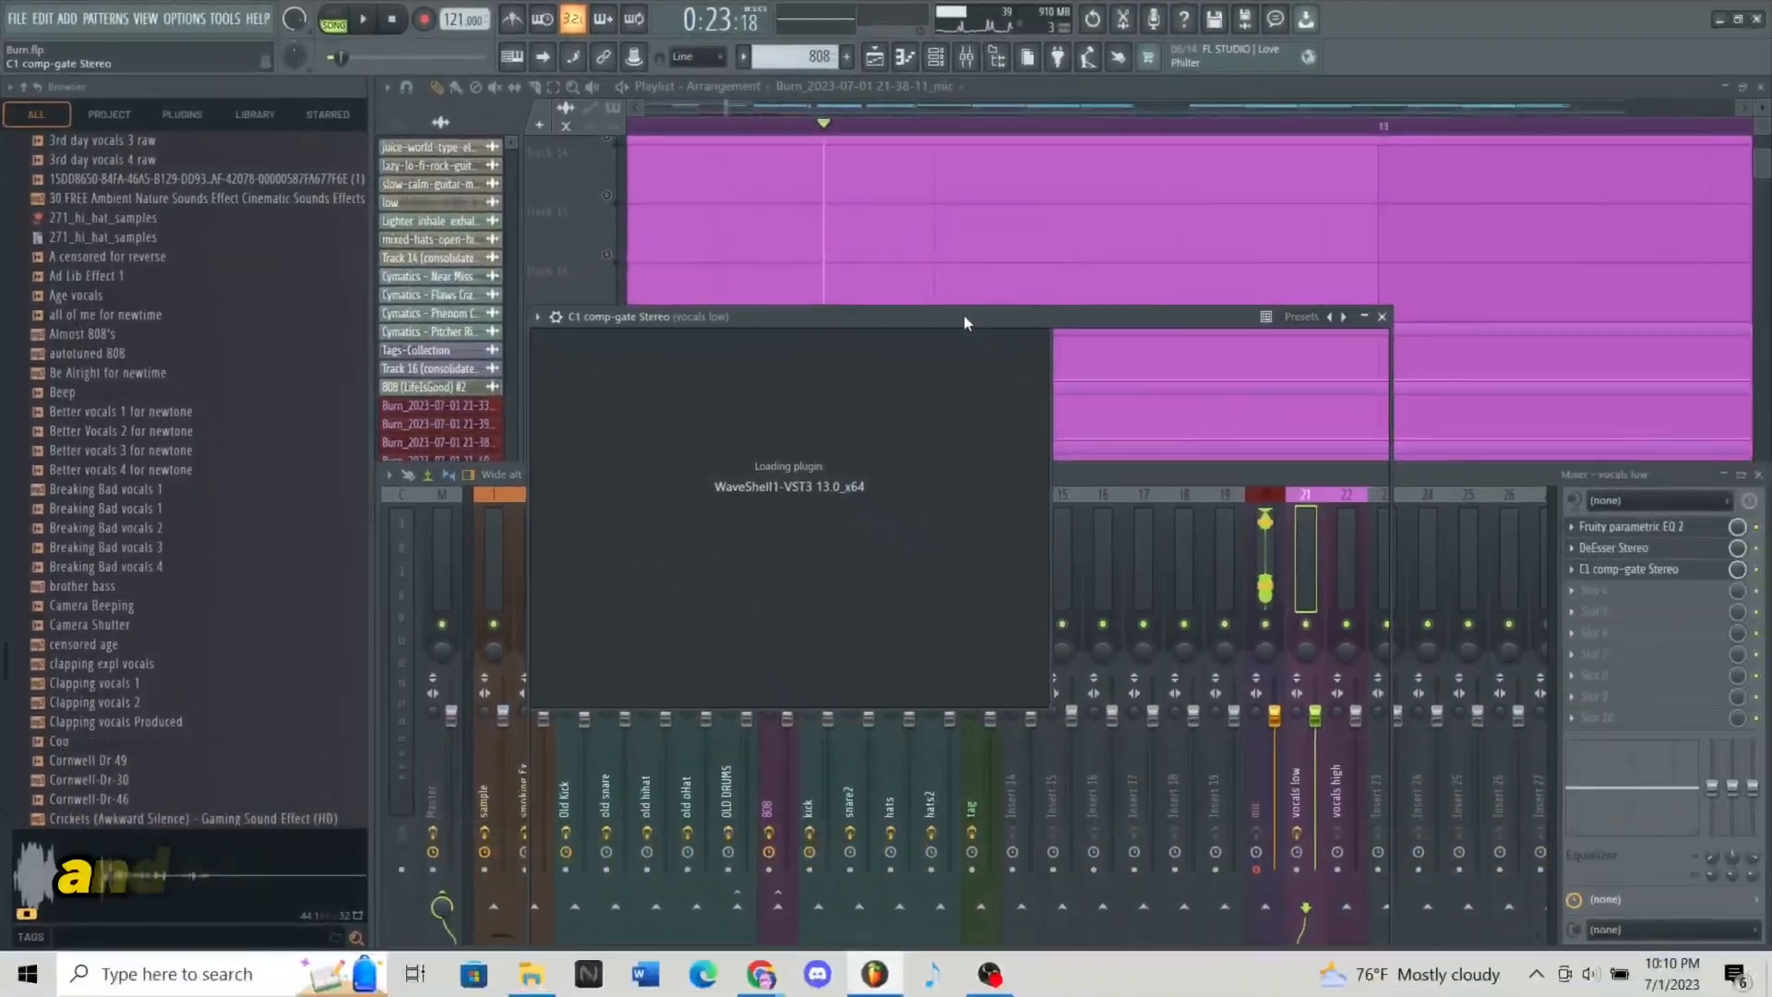
click(1301, 316)
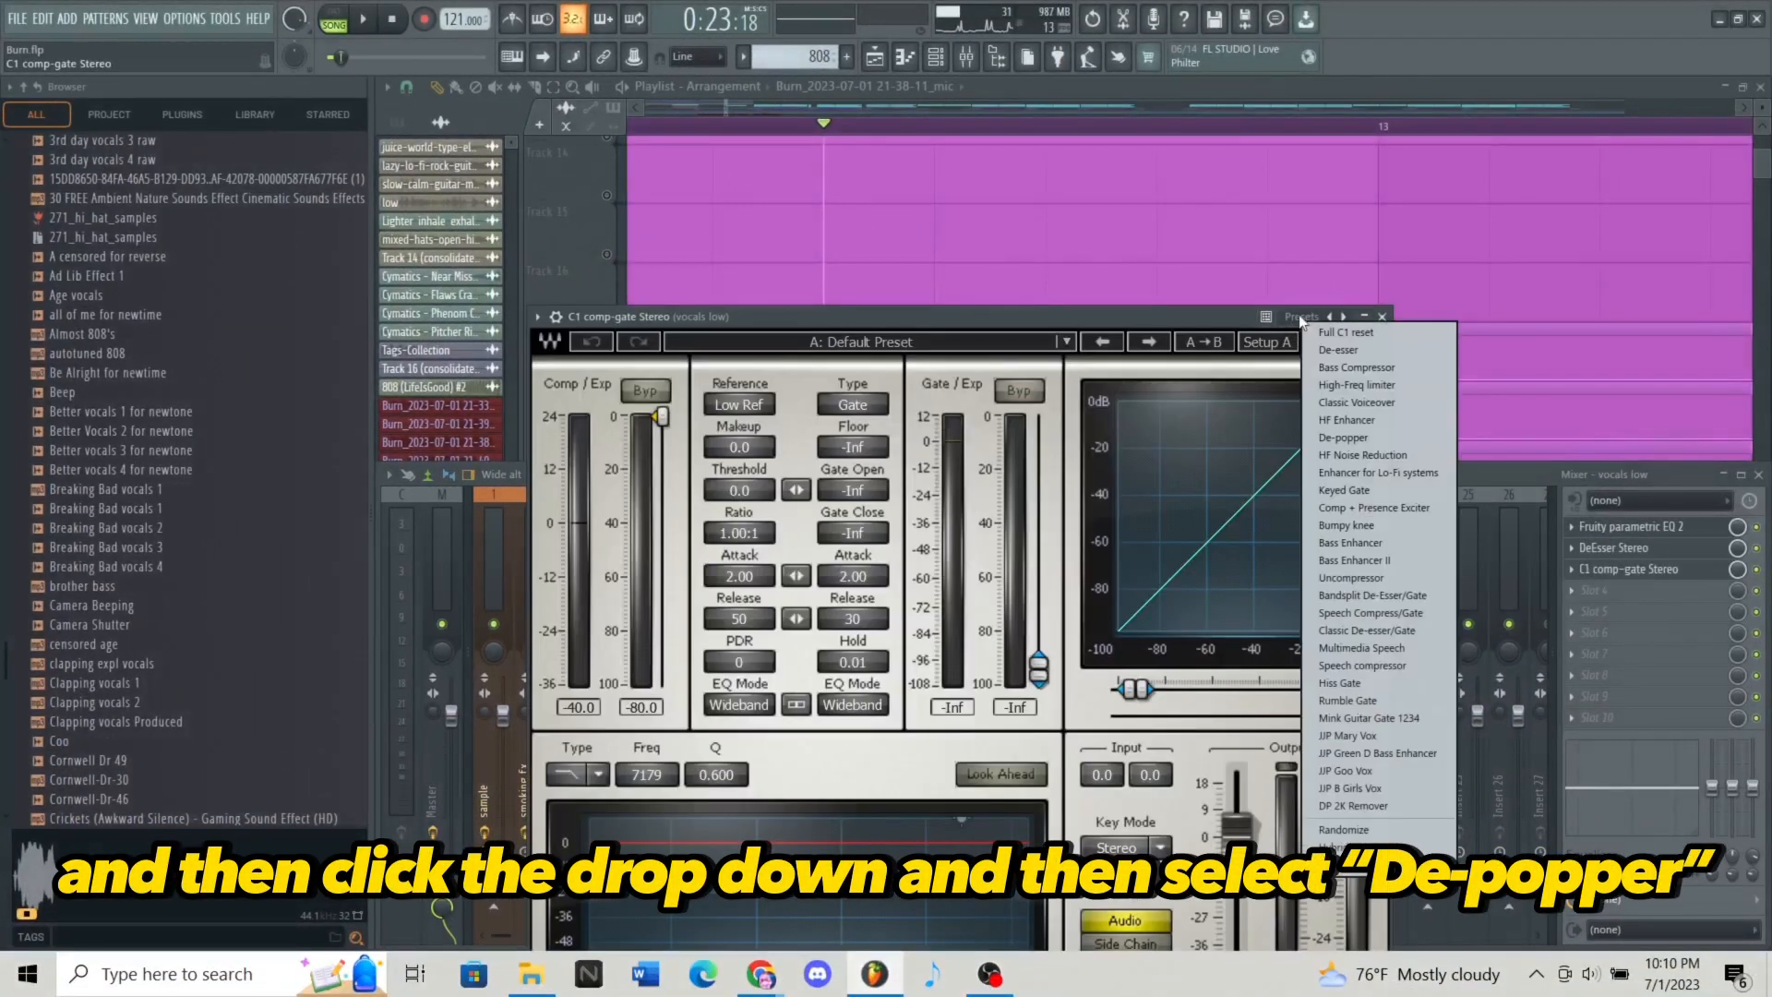
click(1364, 455)
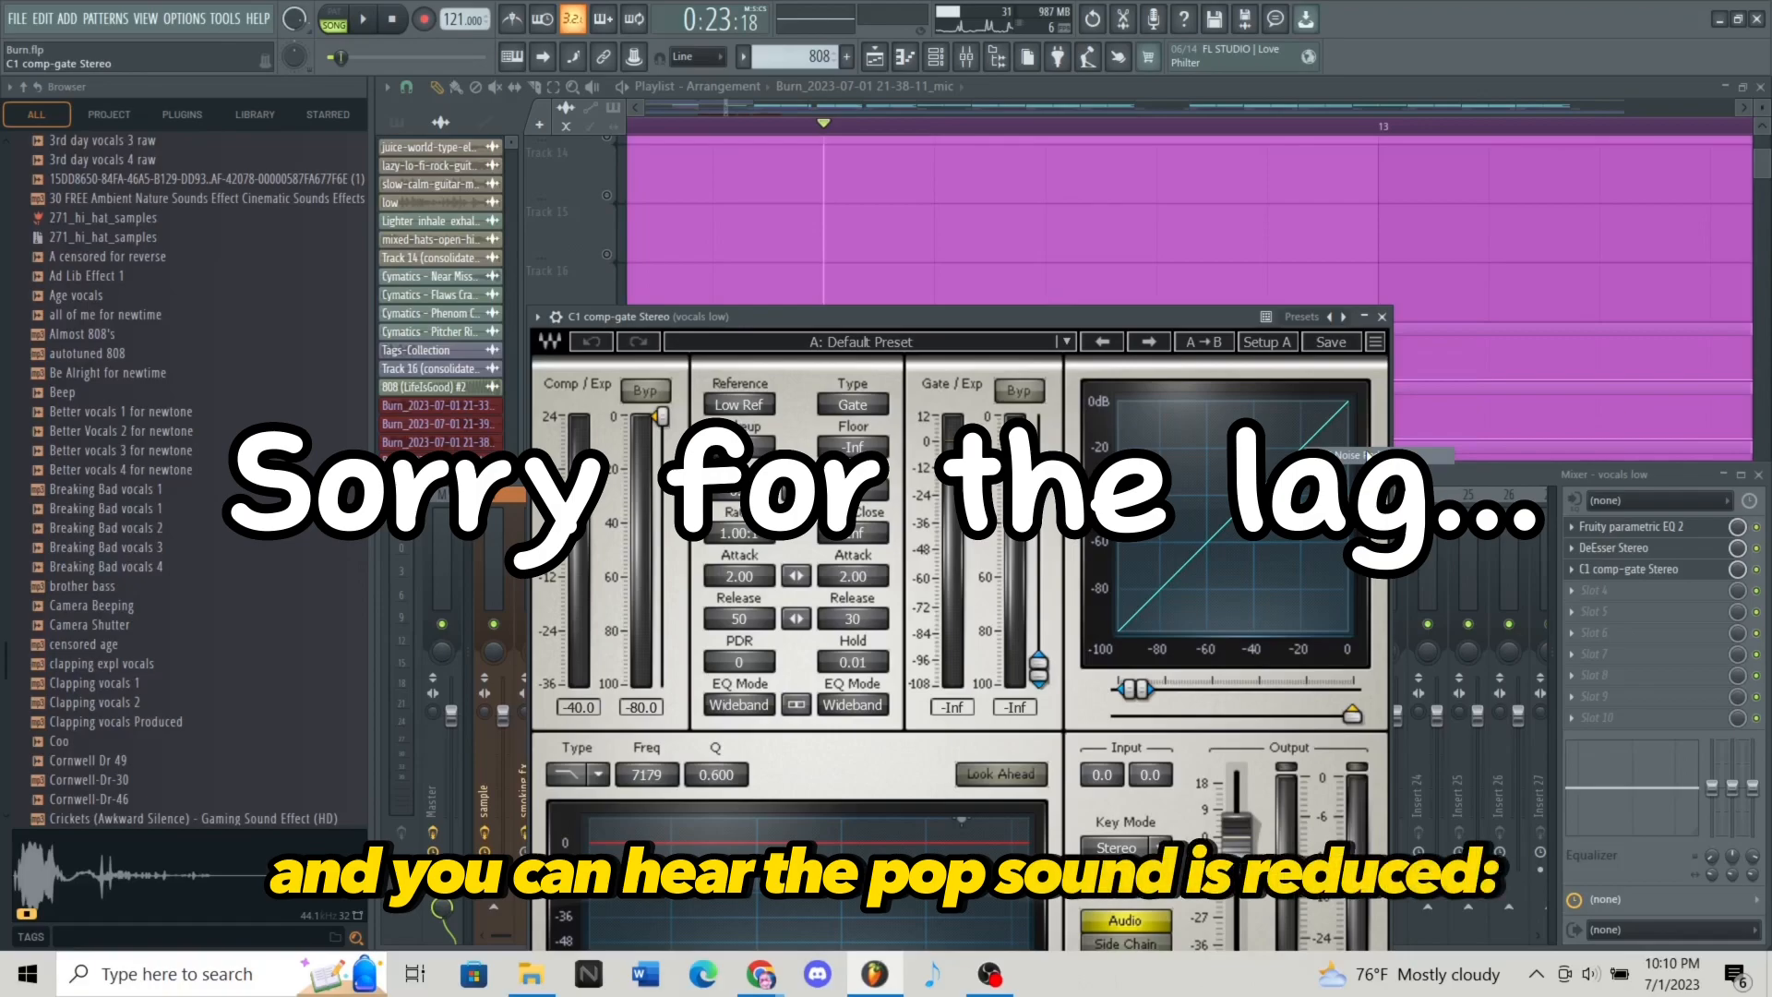
key(space)
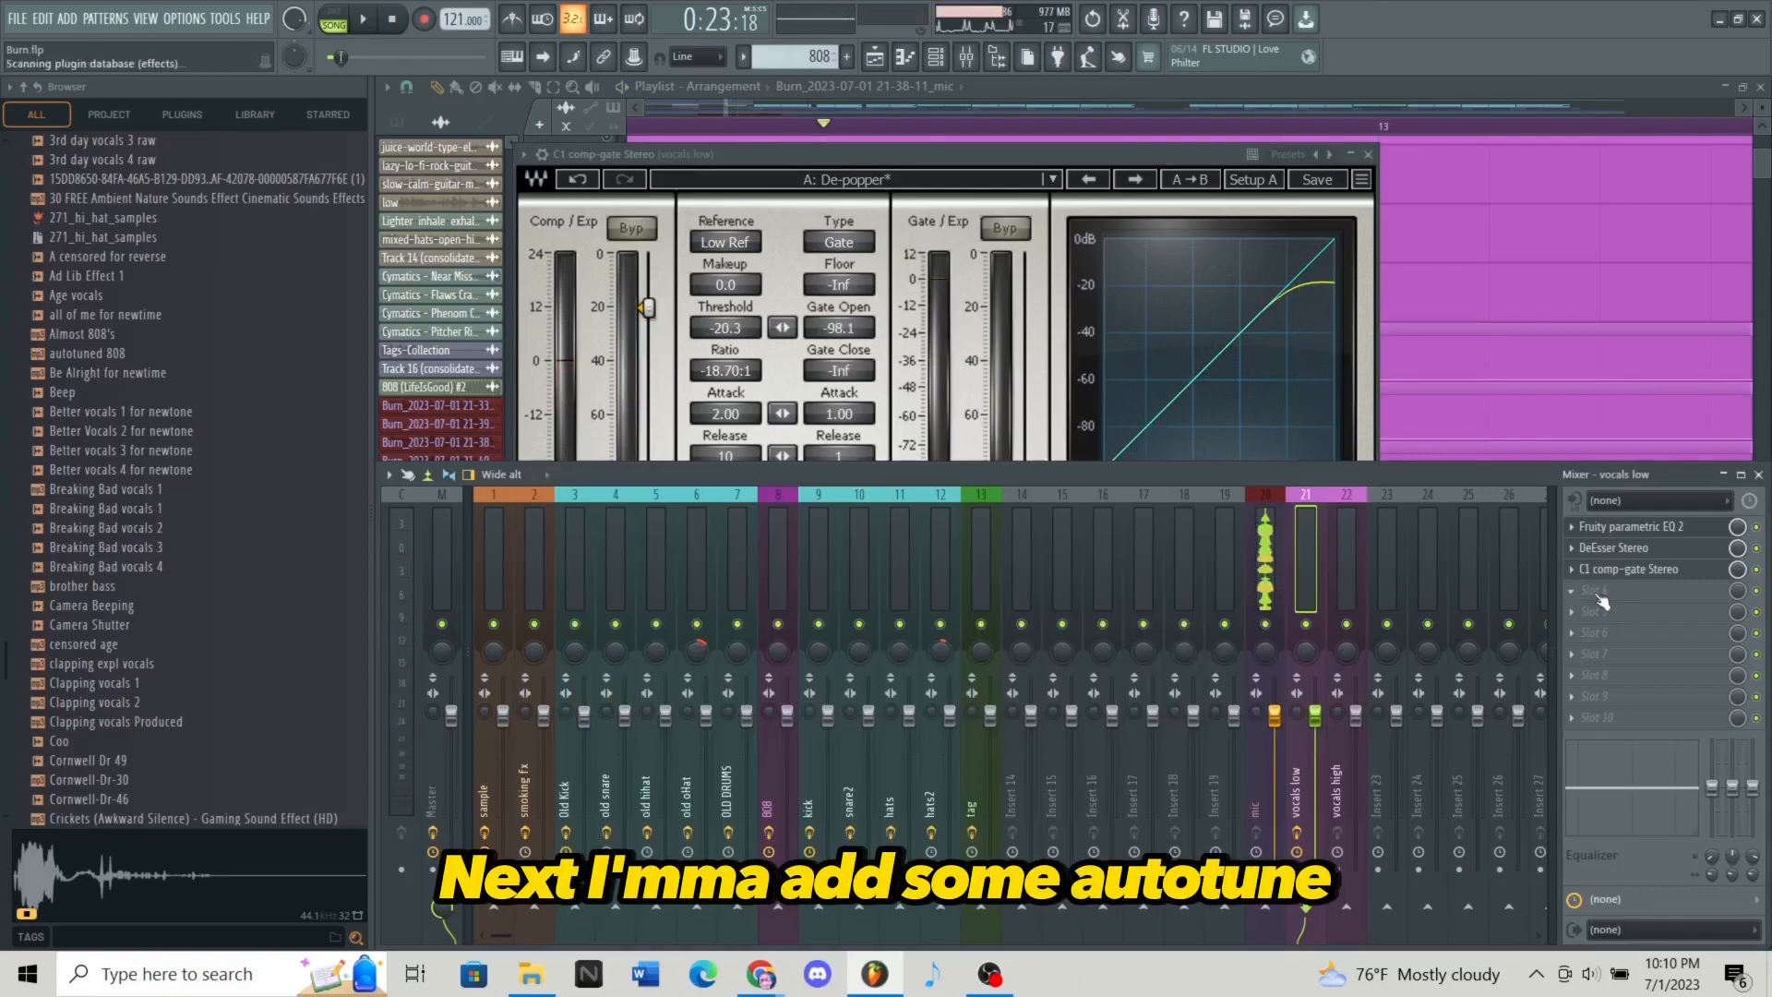
Add Waves Tune Real-Time Stereo and L1+ Ultramaximizer Stereo to the fourth and fifth slots of the vocals low track.
click(1601, 602)
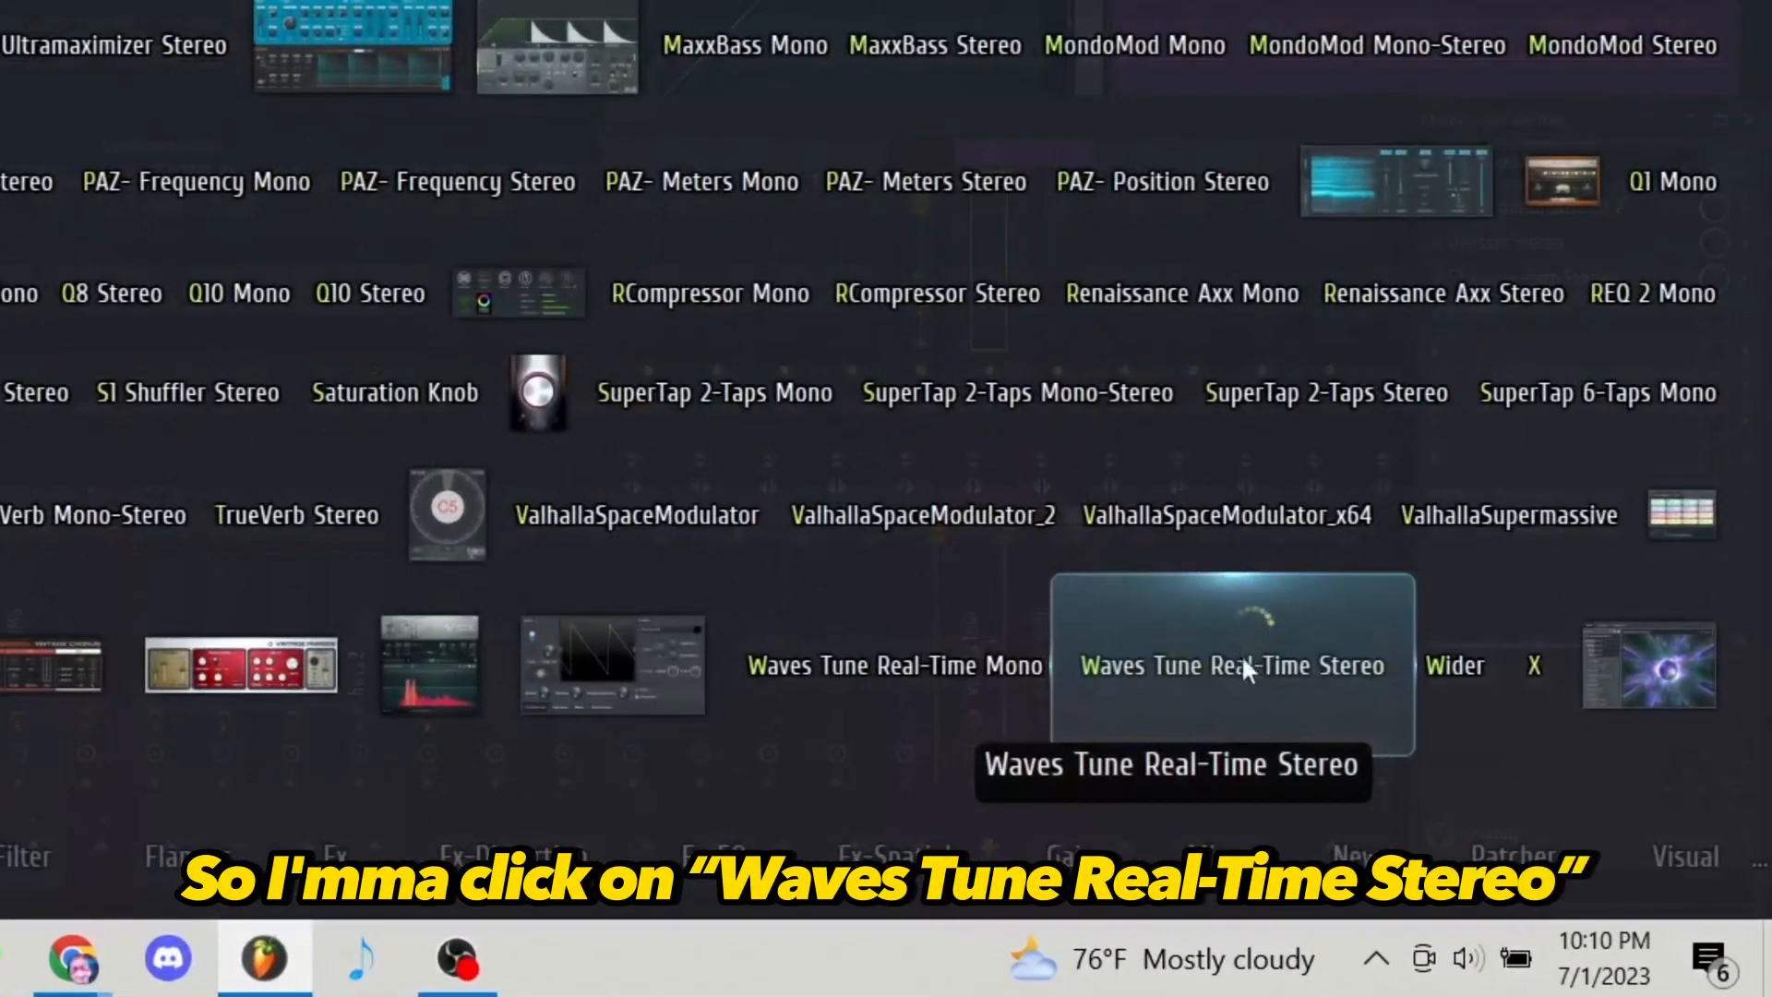
click(1459, 800)
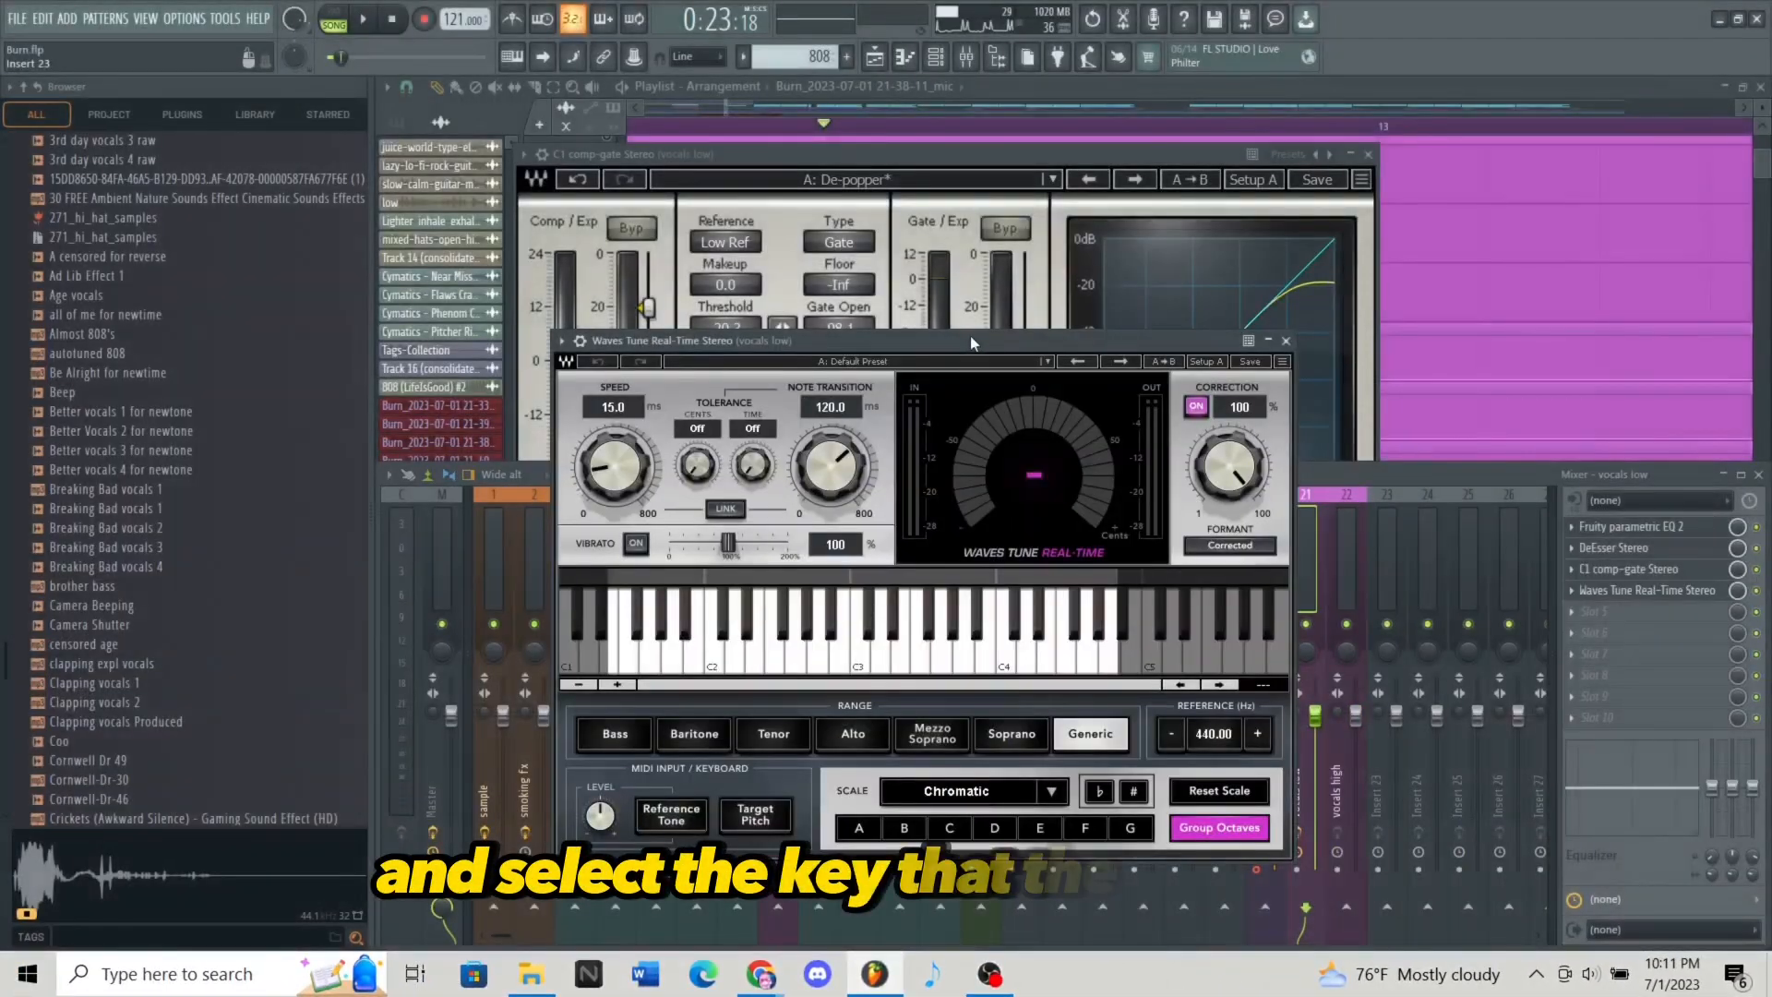
drag(971, 335, 960, 259)
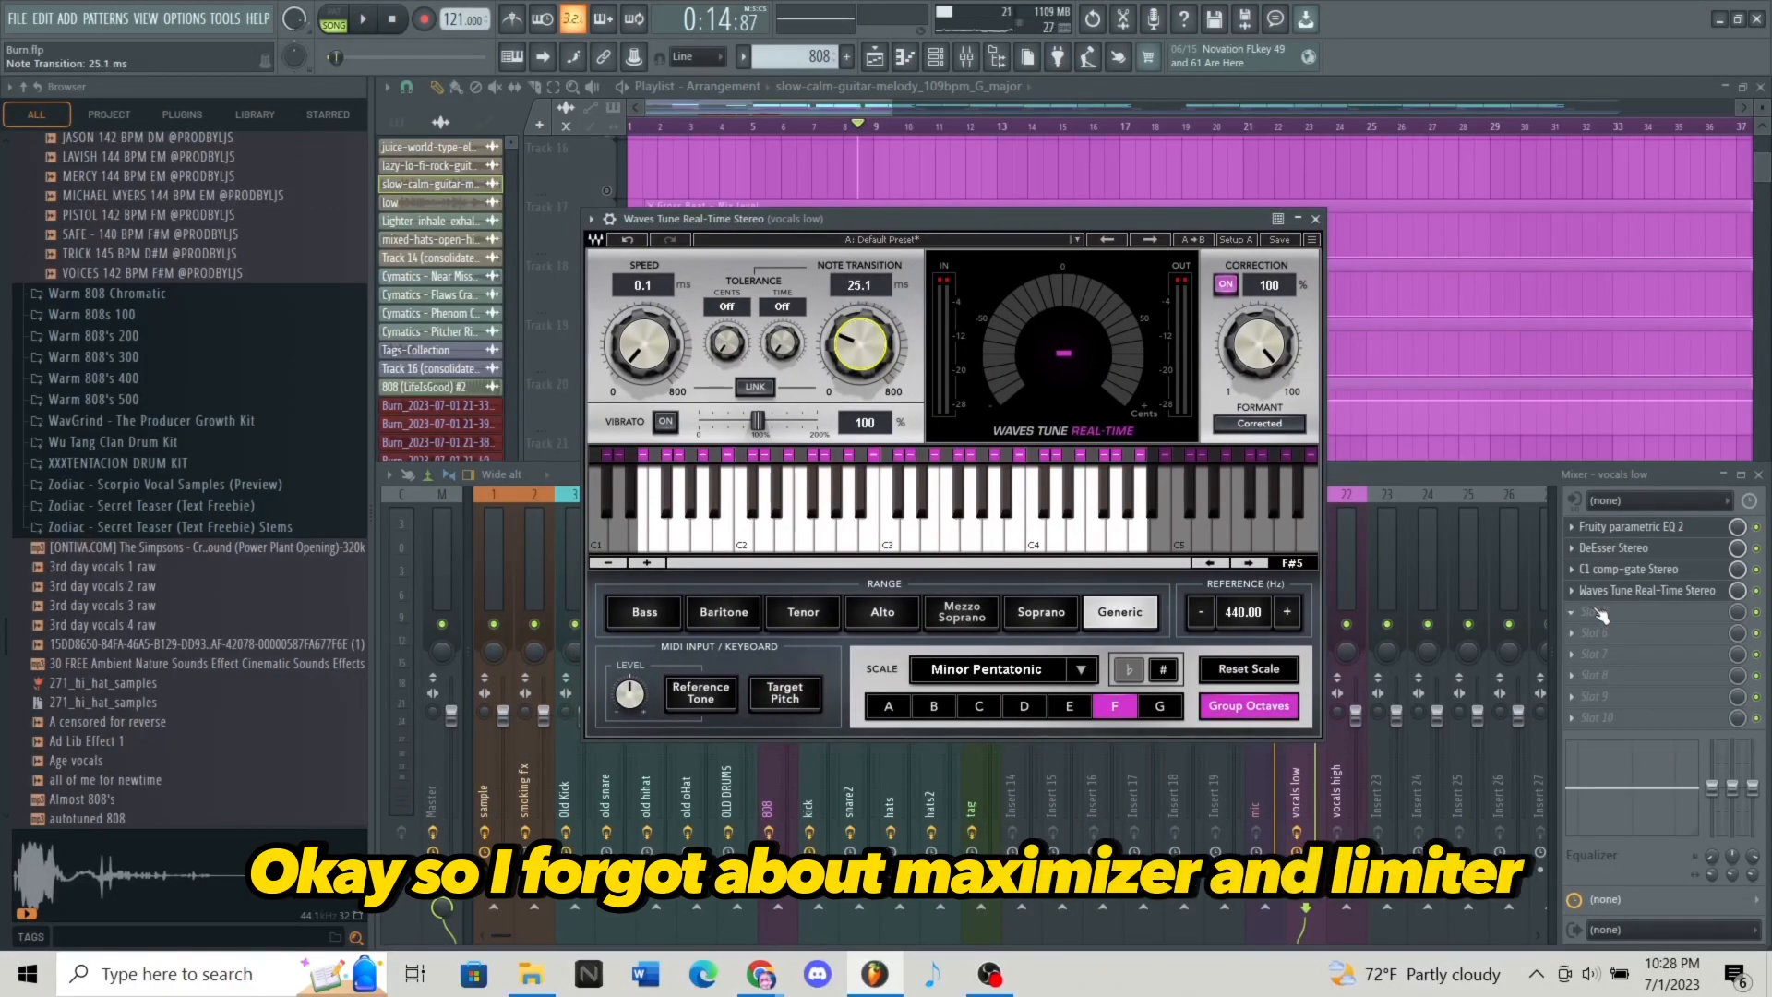
click(1602, 616)
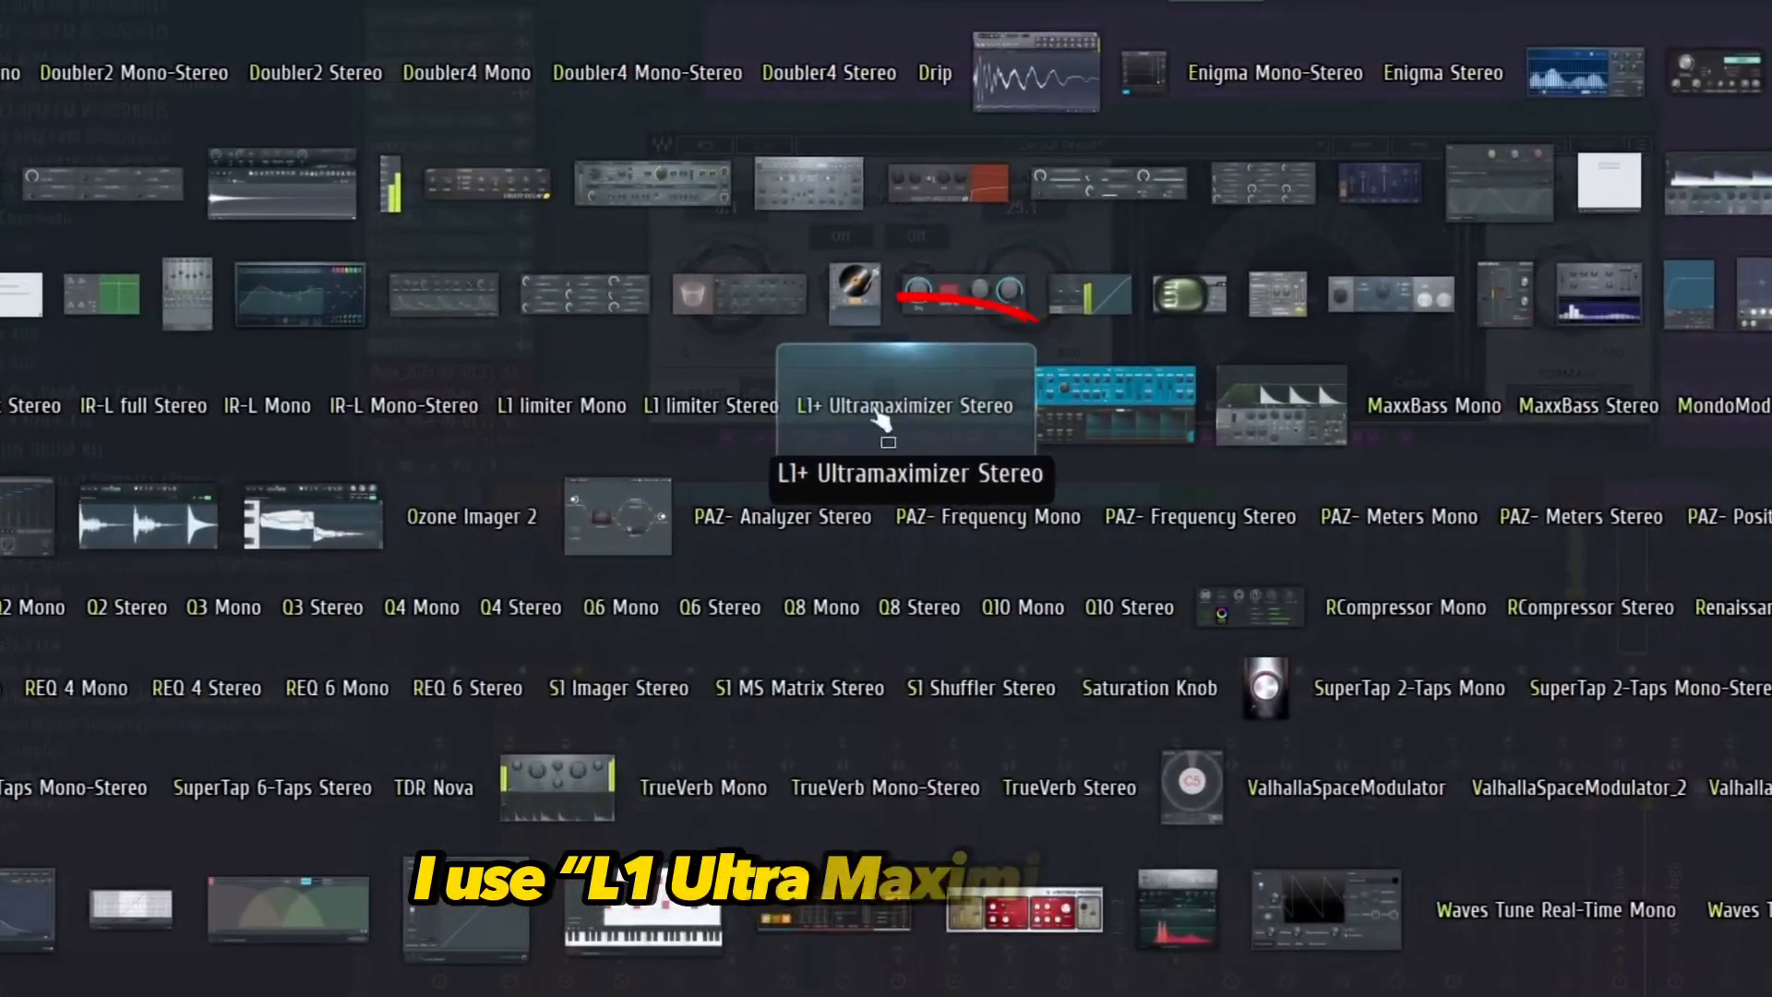
click(874, 410)
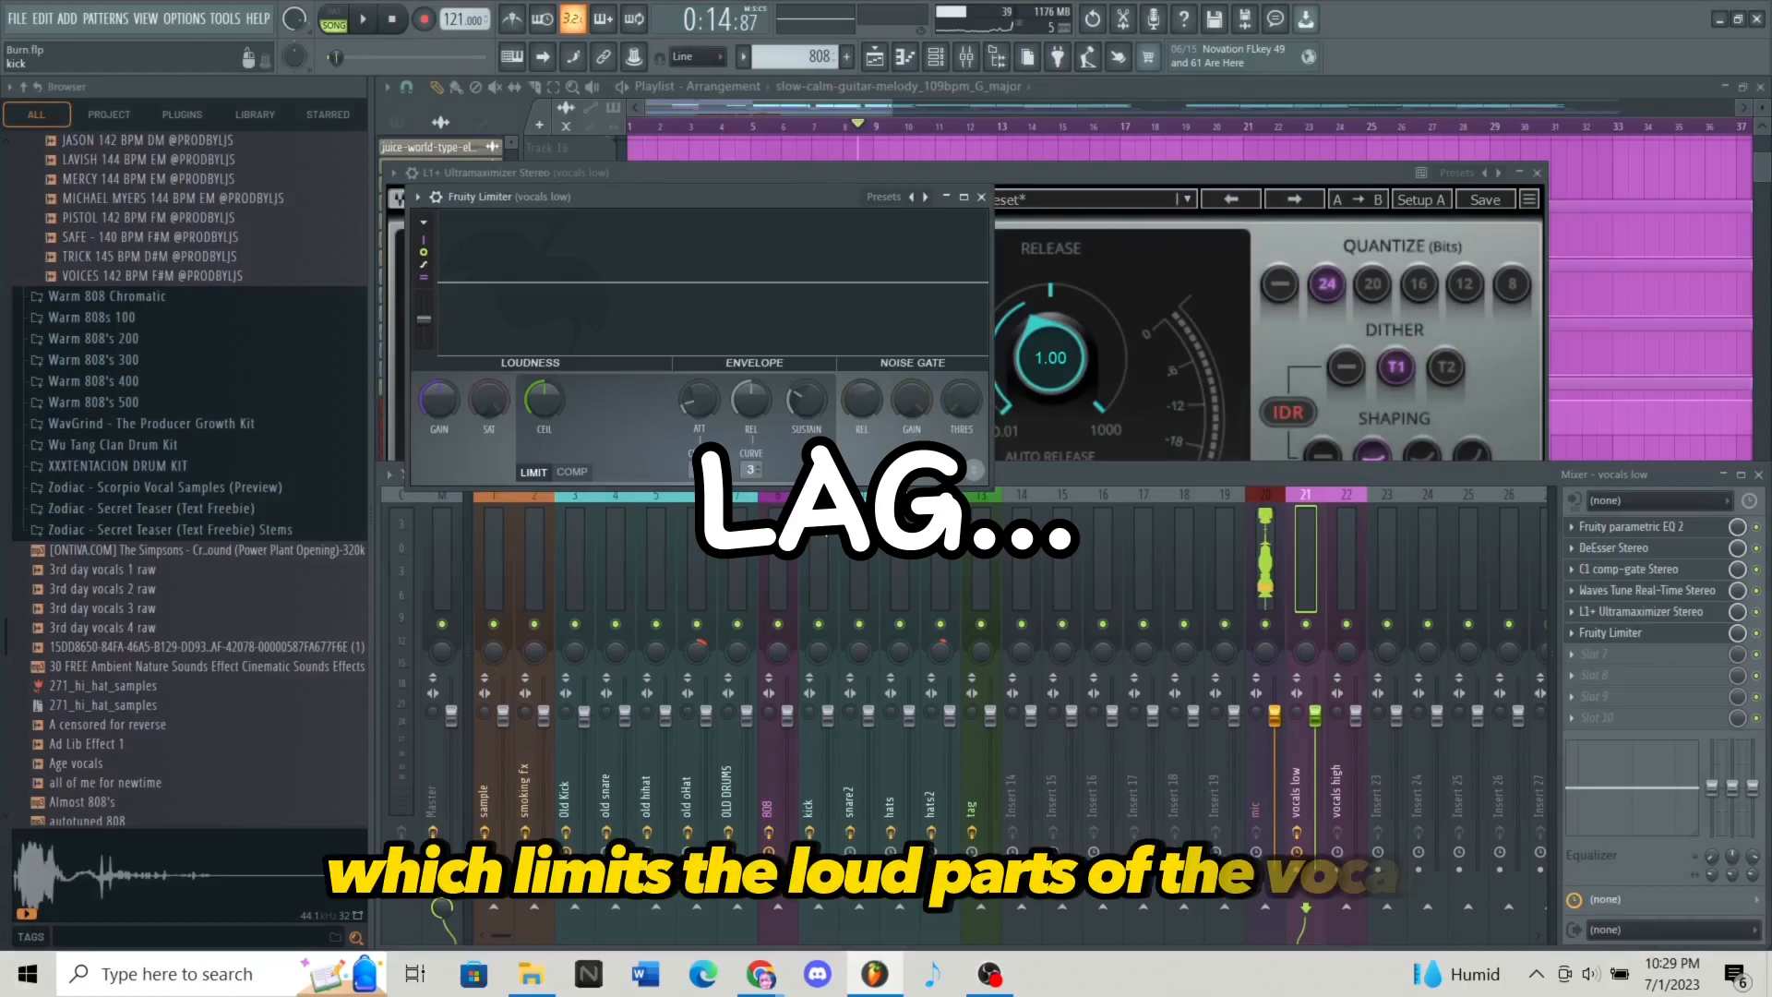
Set the Fruity Limiter ceiling on the vocals low track to a value of 0.35 while listening to the vocals.
key(space)
drag(557, 410, 556, 429)
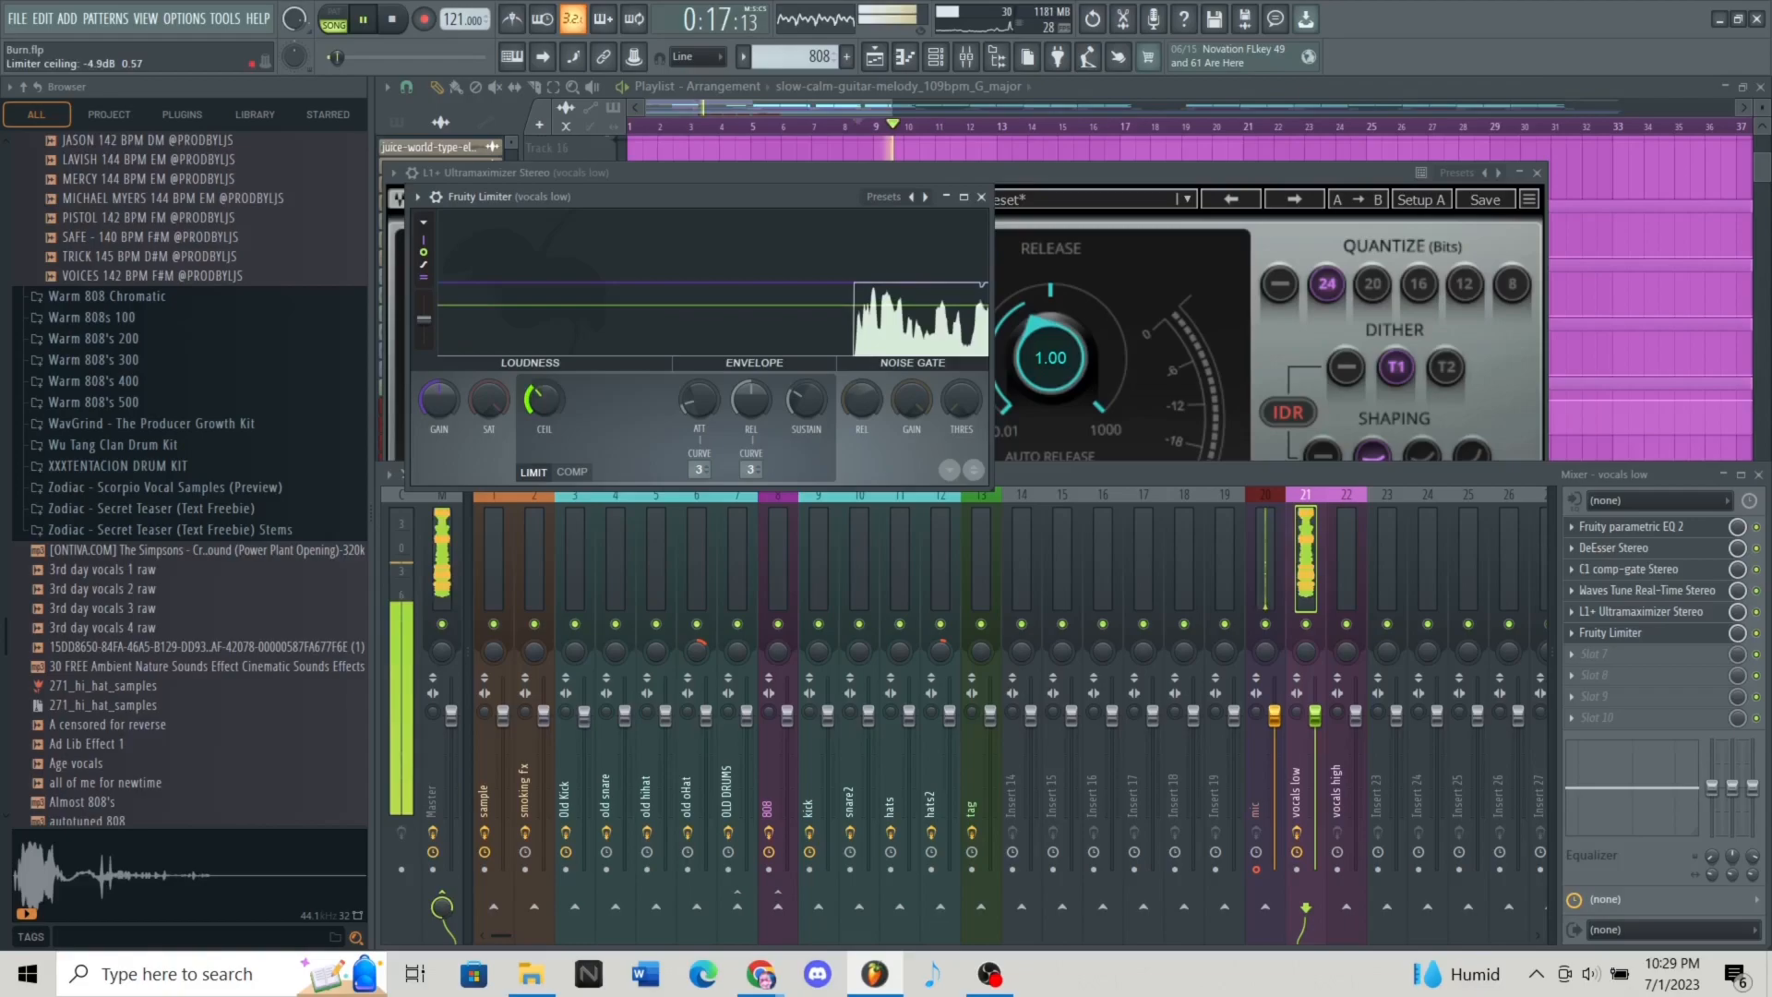
right_click(552, 403)
click(668, 678)
text(0.35)
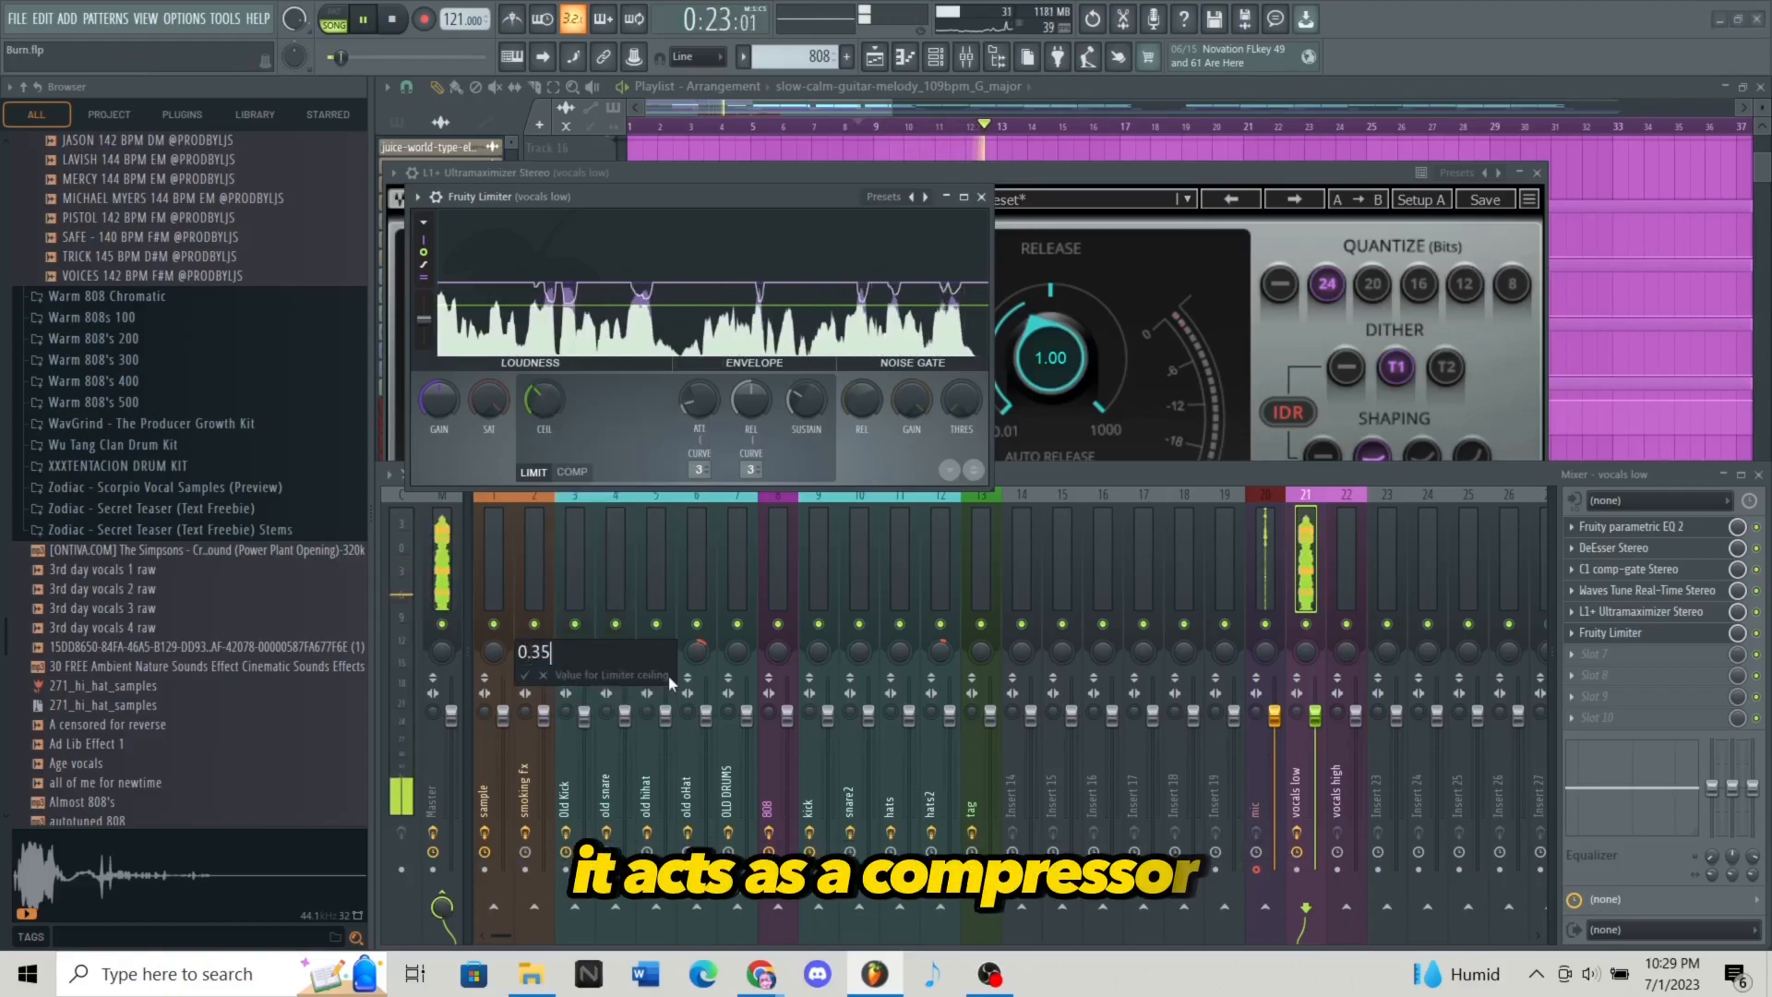
key(Return)
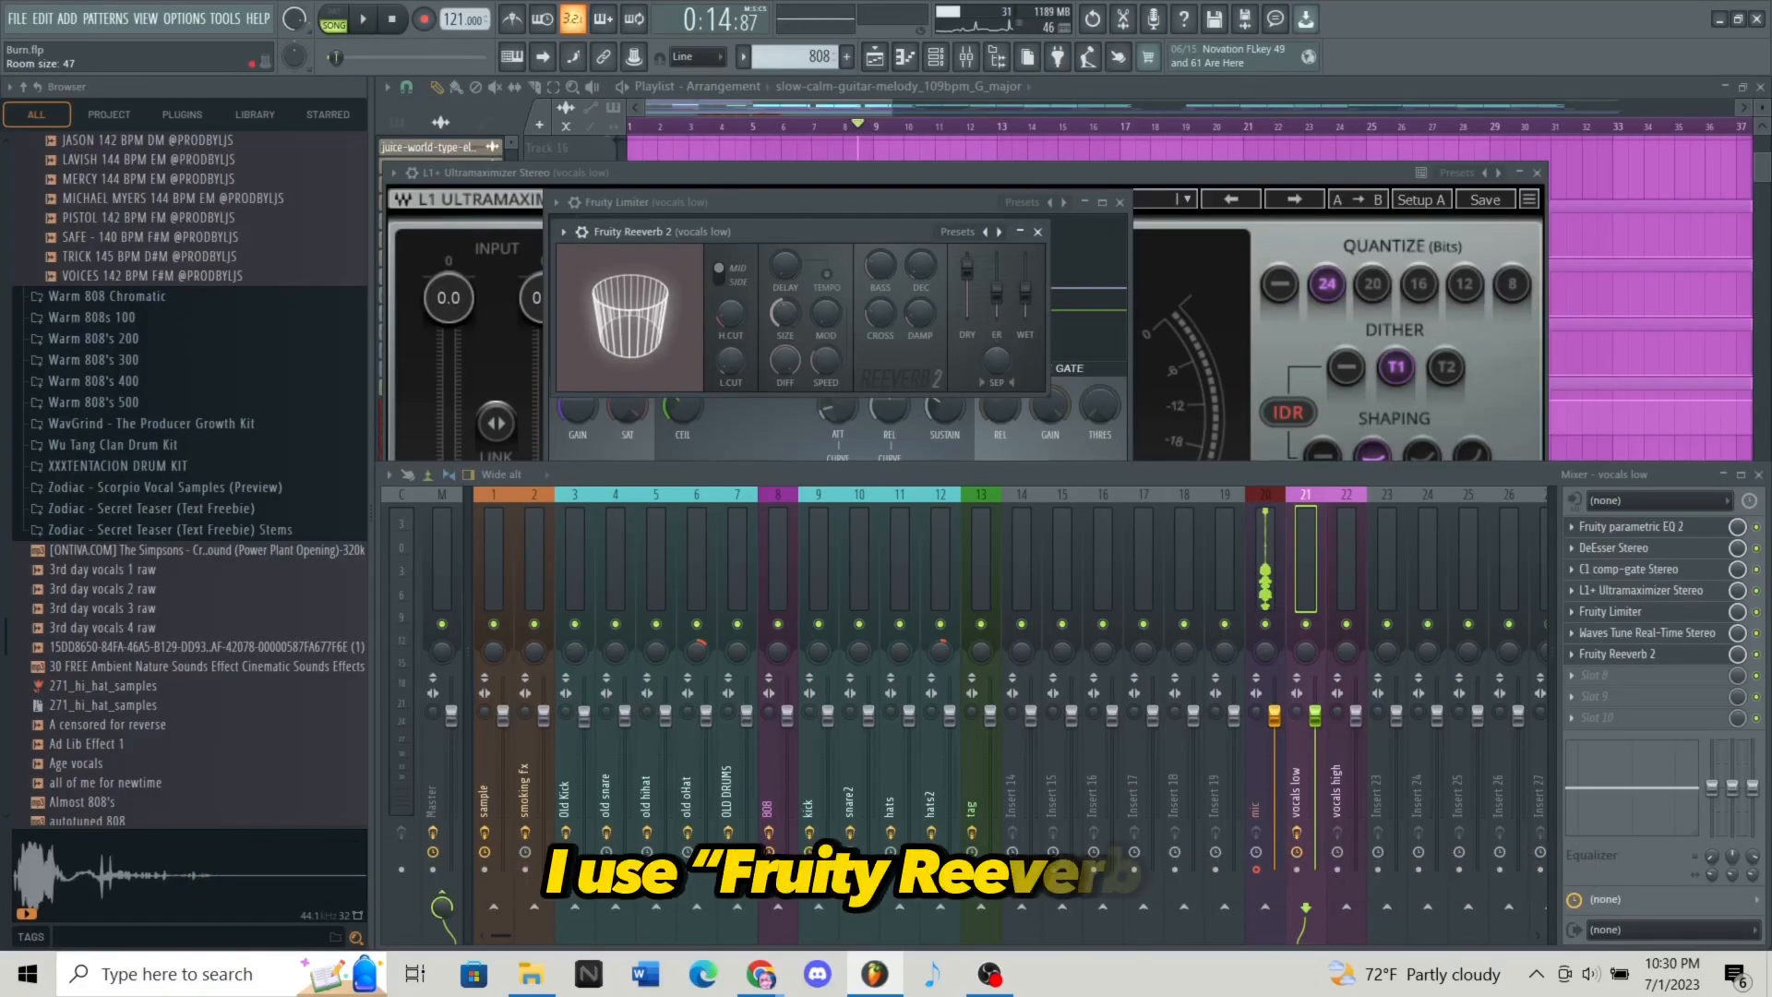
key(space)
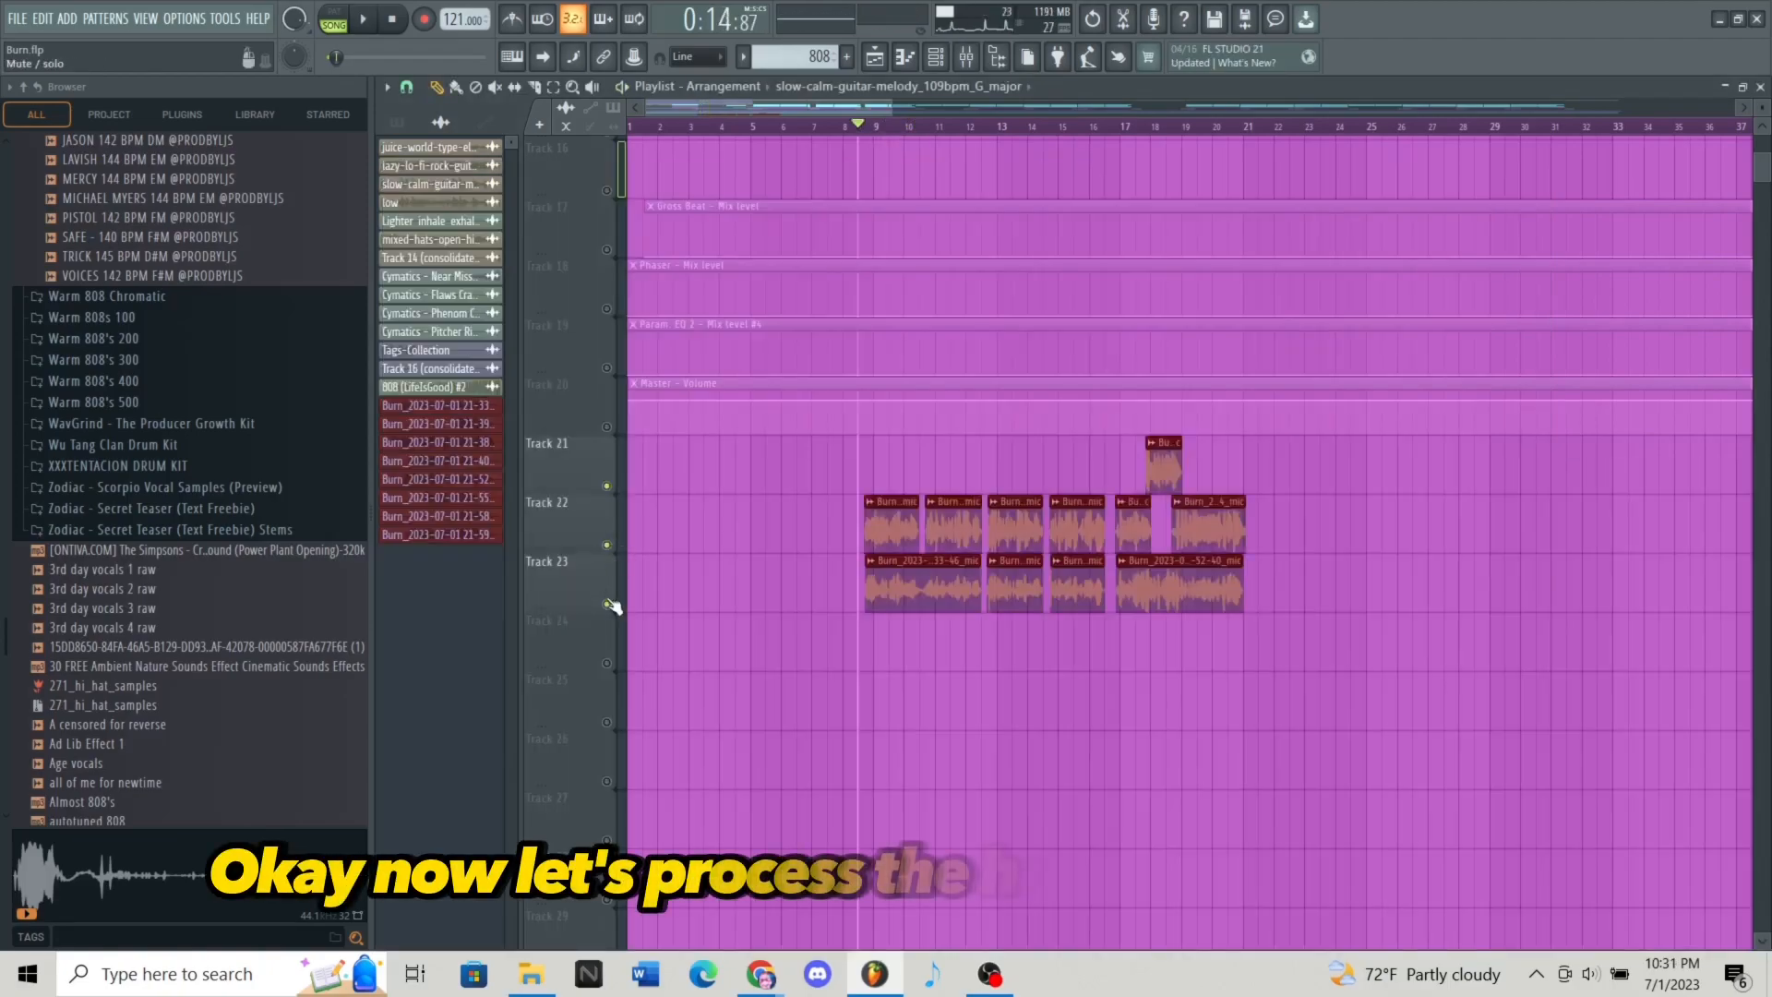
Select the vocals high mixer track and add Fruity Parametric EQ 2 to its first effect slot.
click(966, 58)
click(1347, 496)
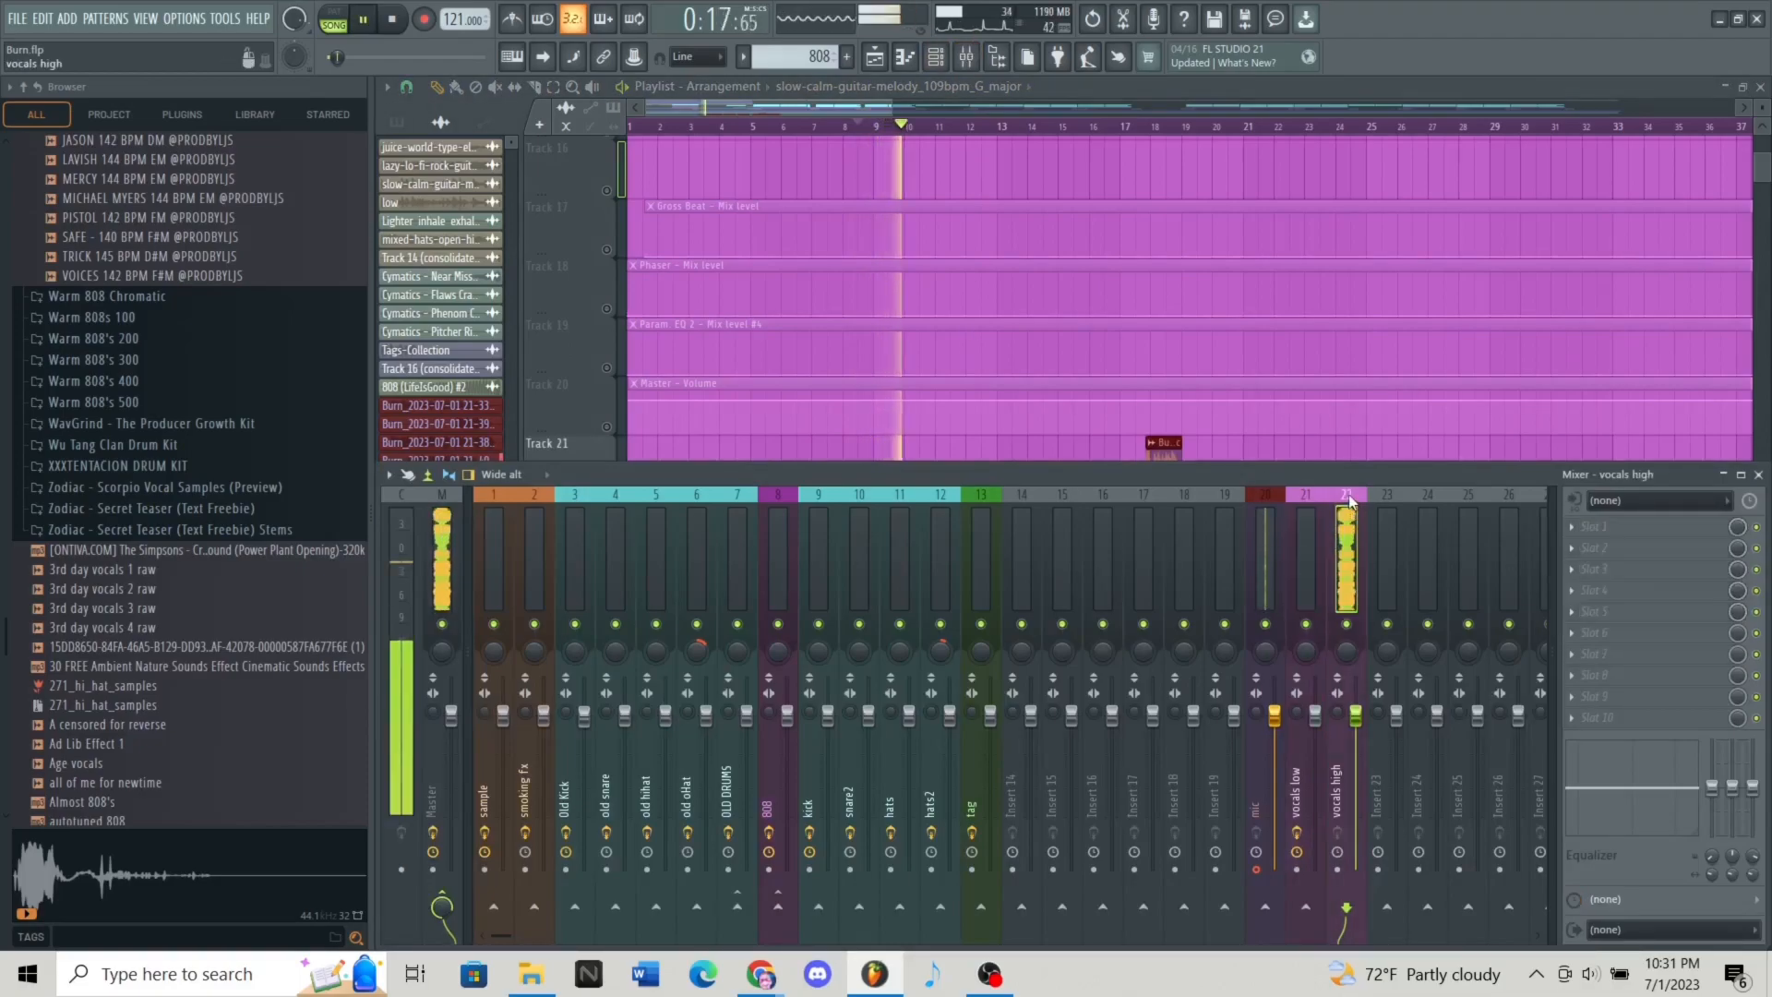
key(F8)
click(728, 912)
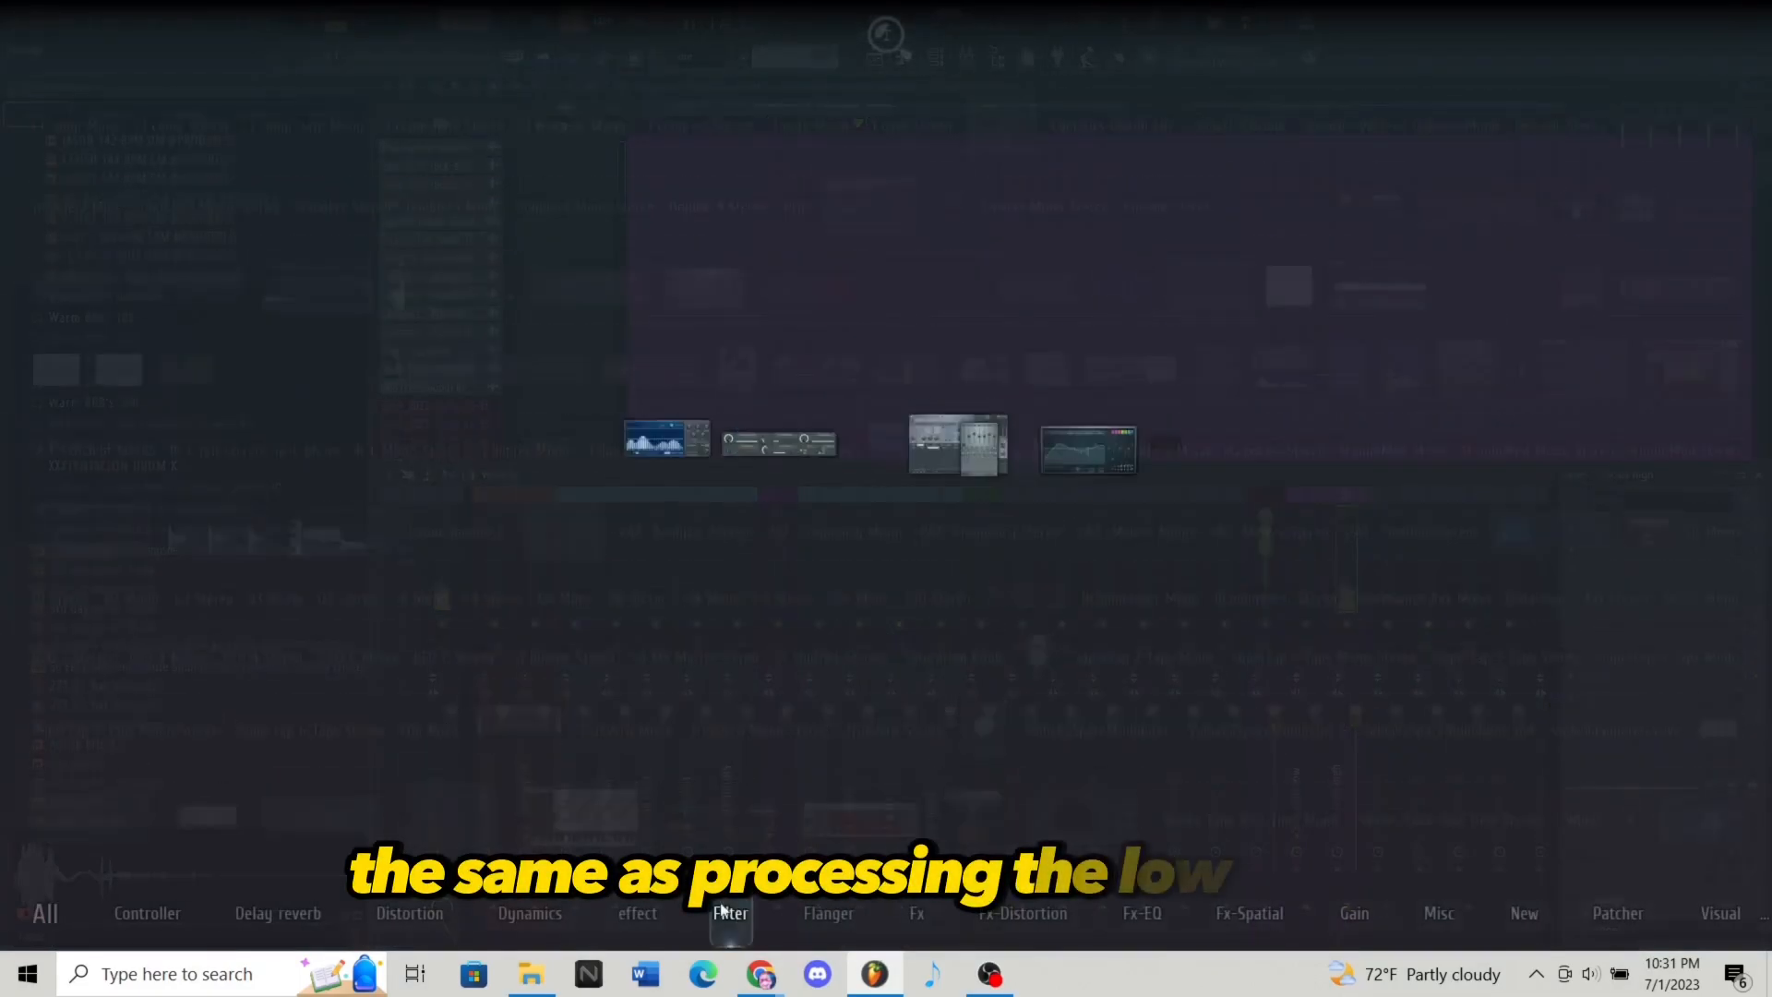
click(1115, 456)
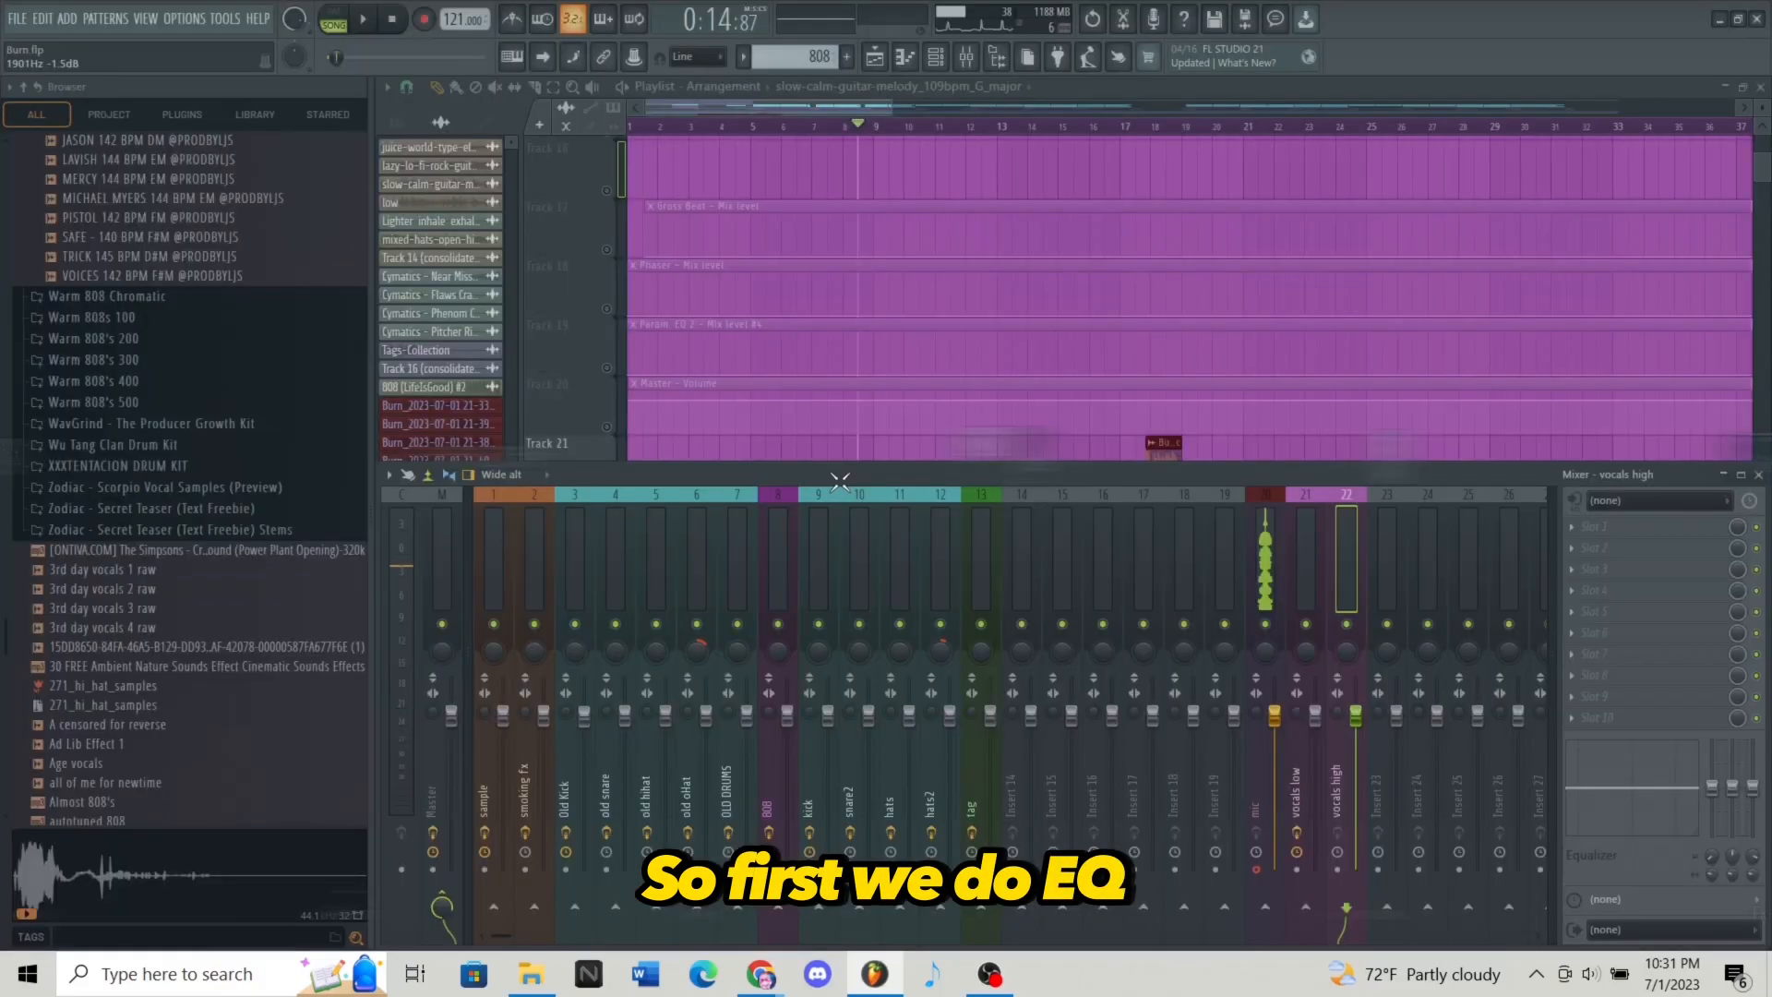
Cut the low end of the vocals high EQ with band 1, set band 2 to -6.9 dB at 92 Hz and adjust band 3.
drag(613, 473, 671, 582)
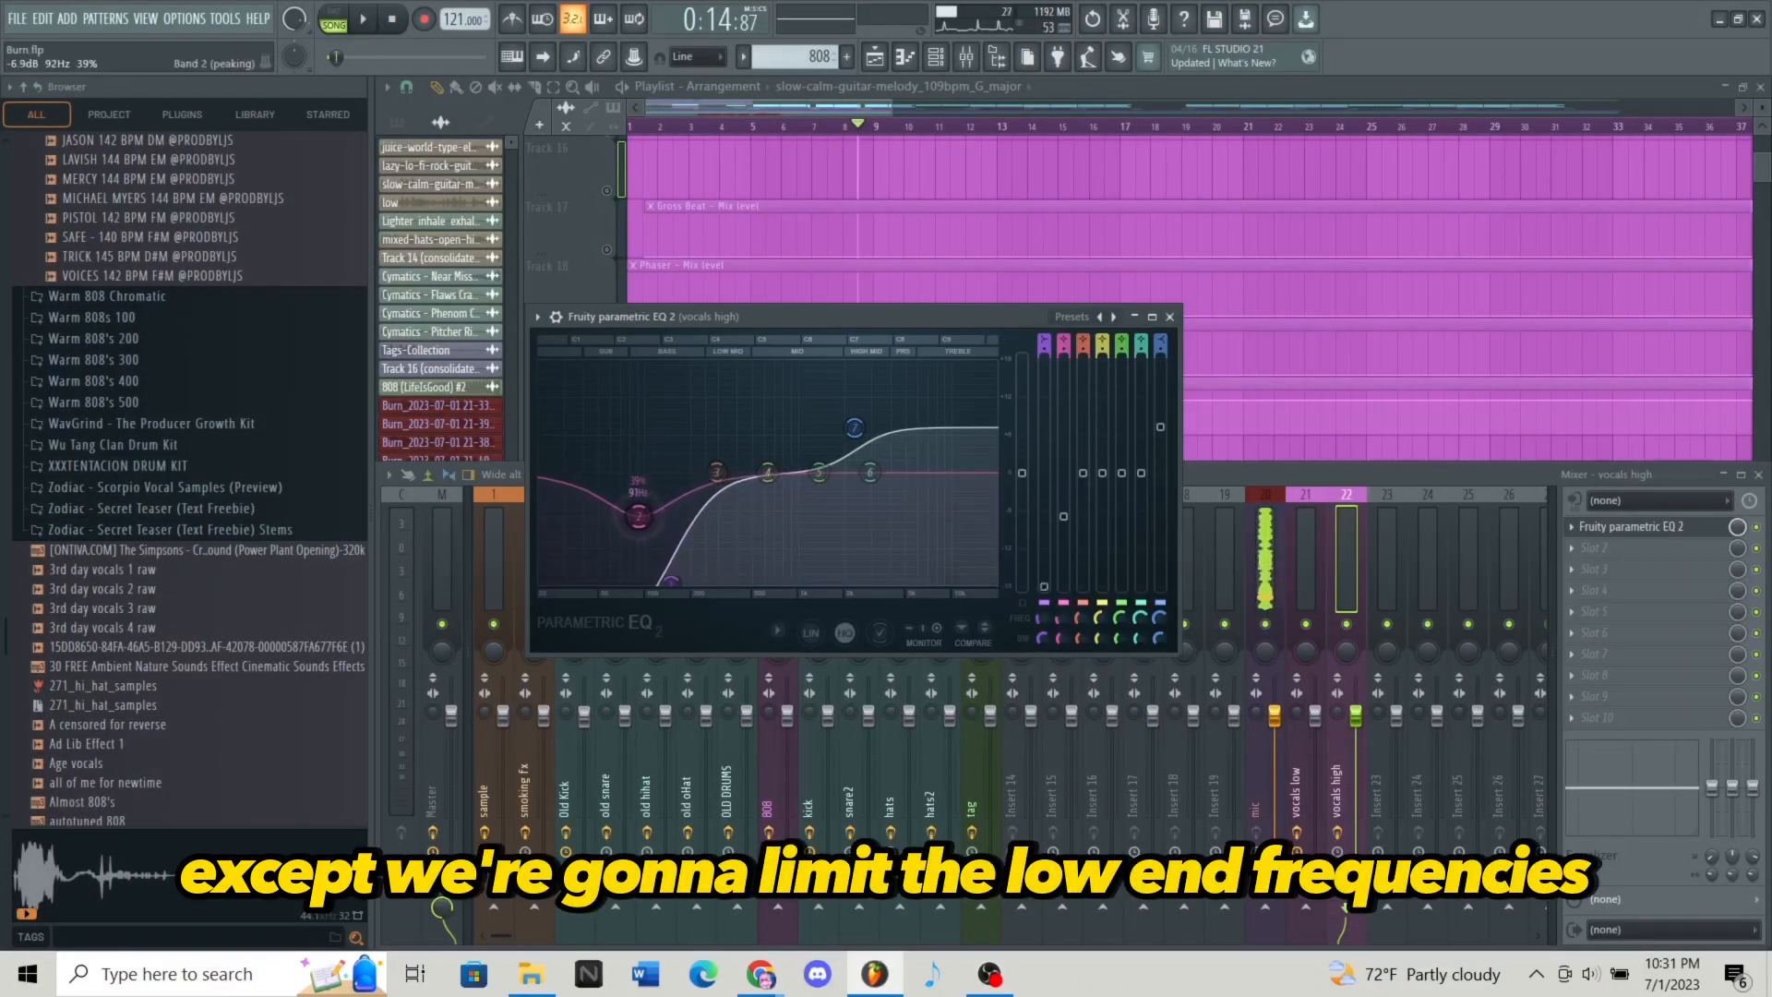
drag(639, 514, 638, 516)
drag(718, 473, 704, 464)
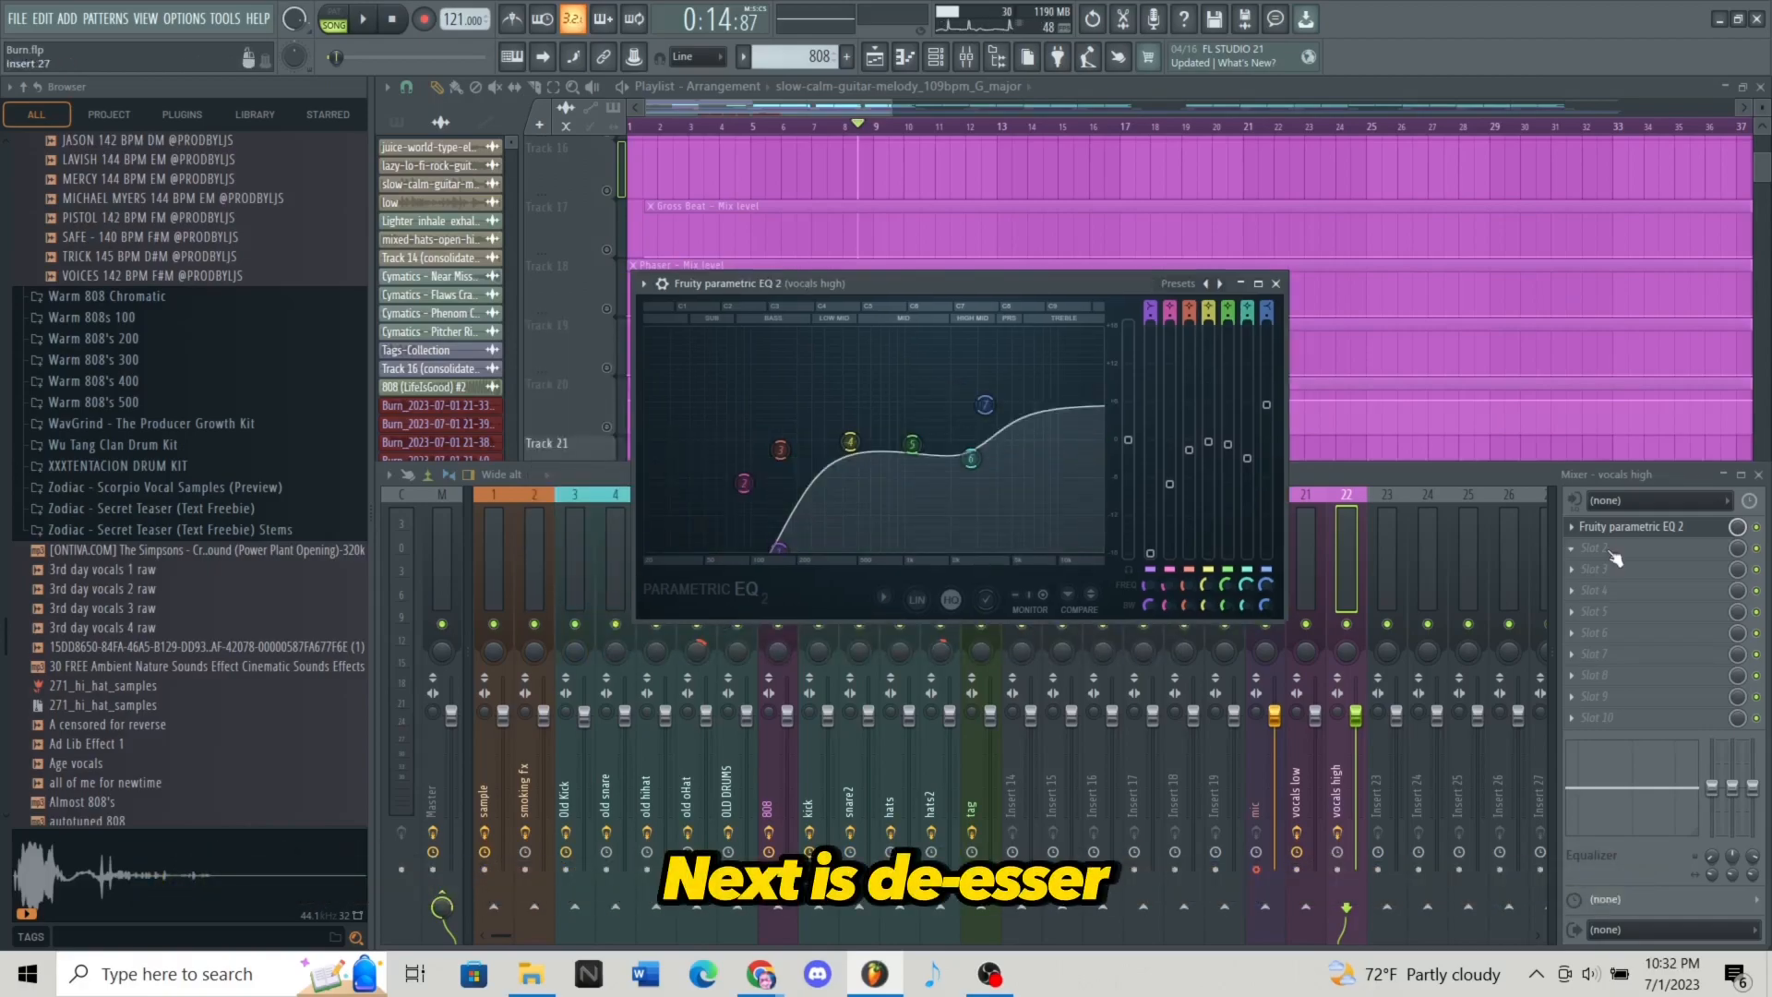
Add DeEsser Stereo to the second slot of the vocals high track, load the Full Mix preset and fine-tune its threshold.
click(1611, 551)
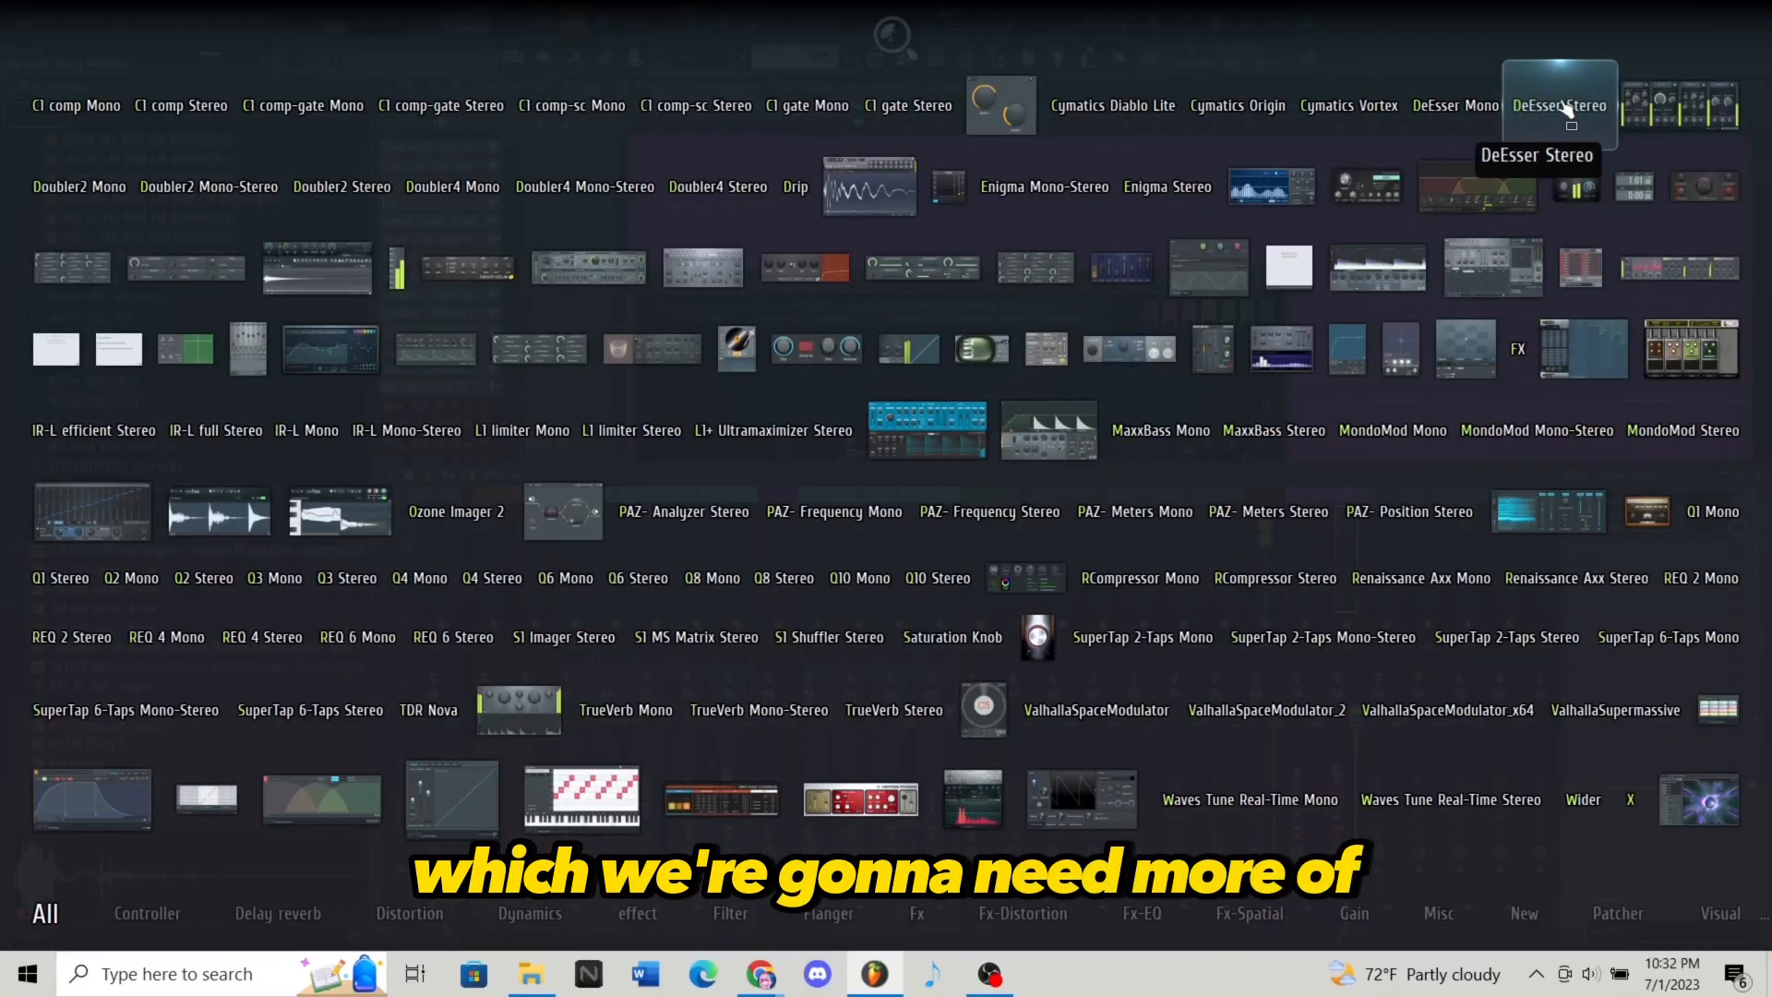
click(1532, 118)
click(923, 341)
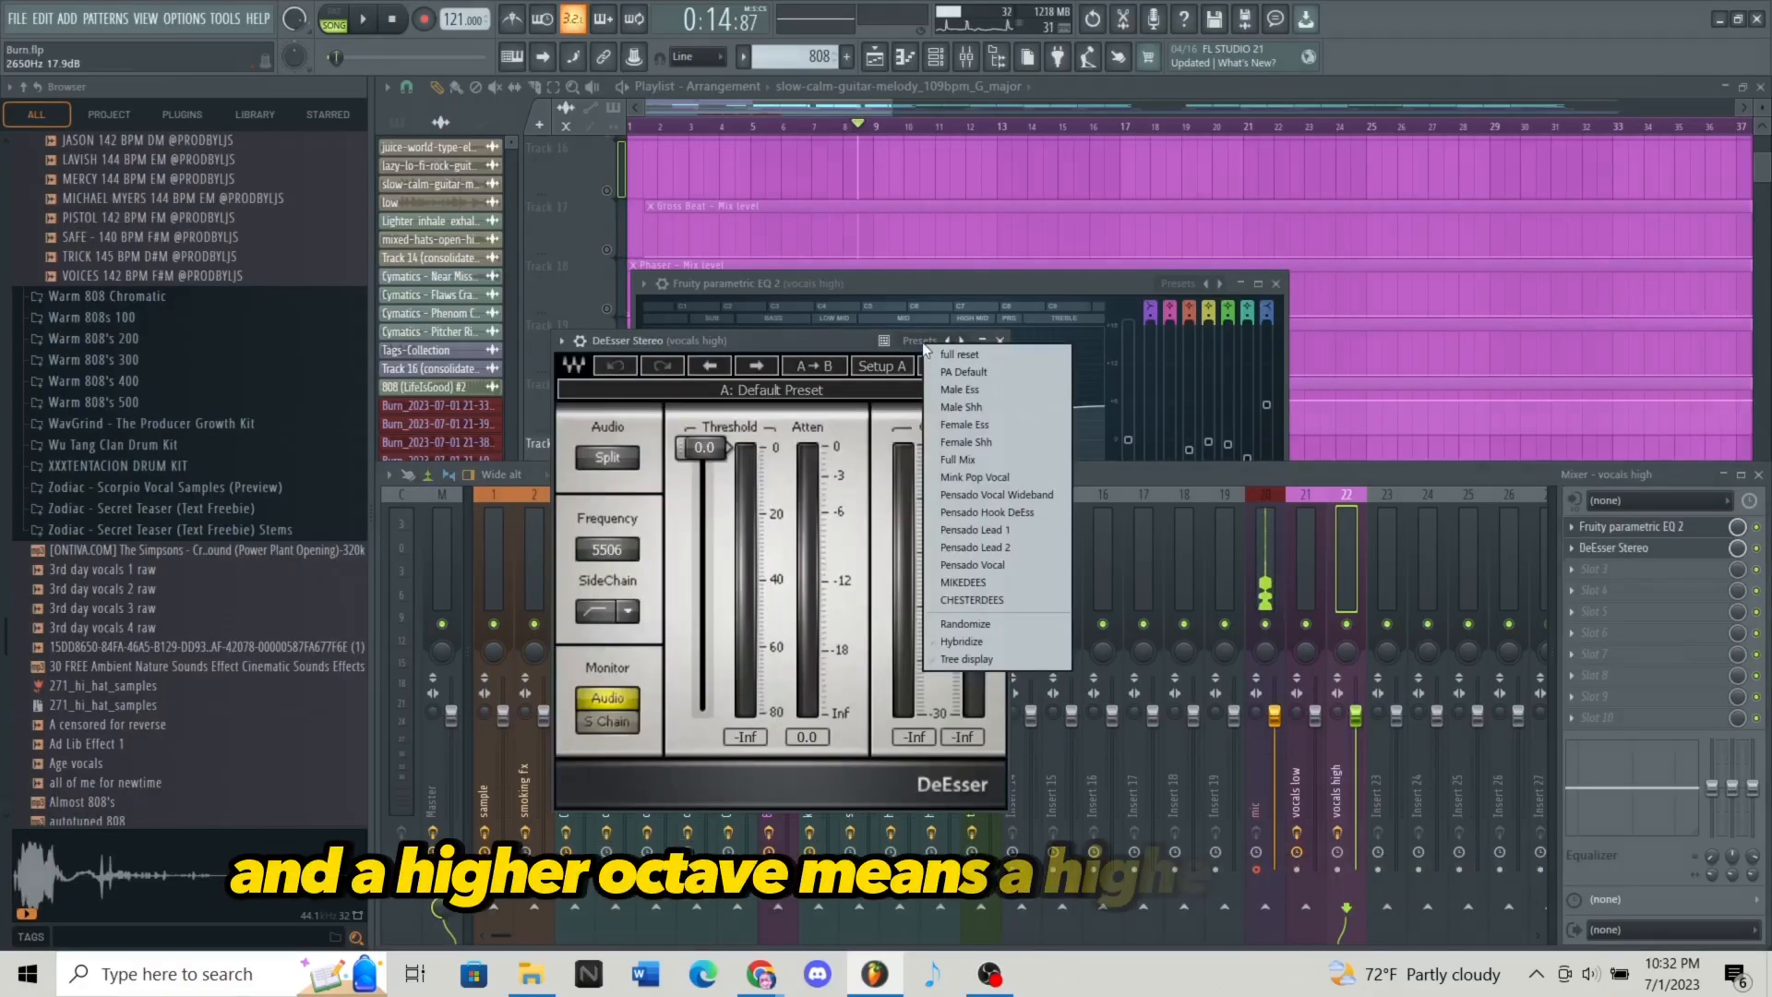
click(982, 463)
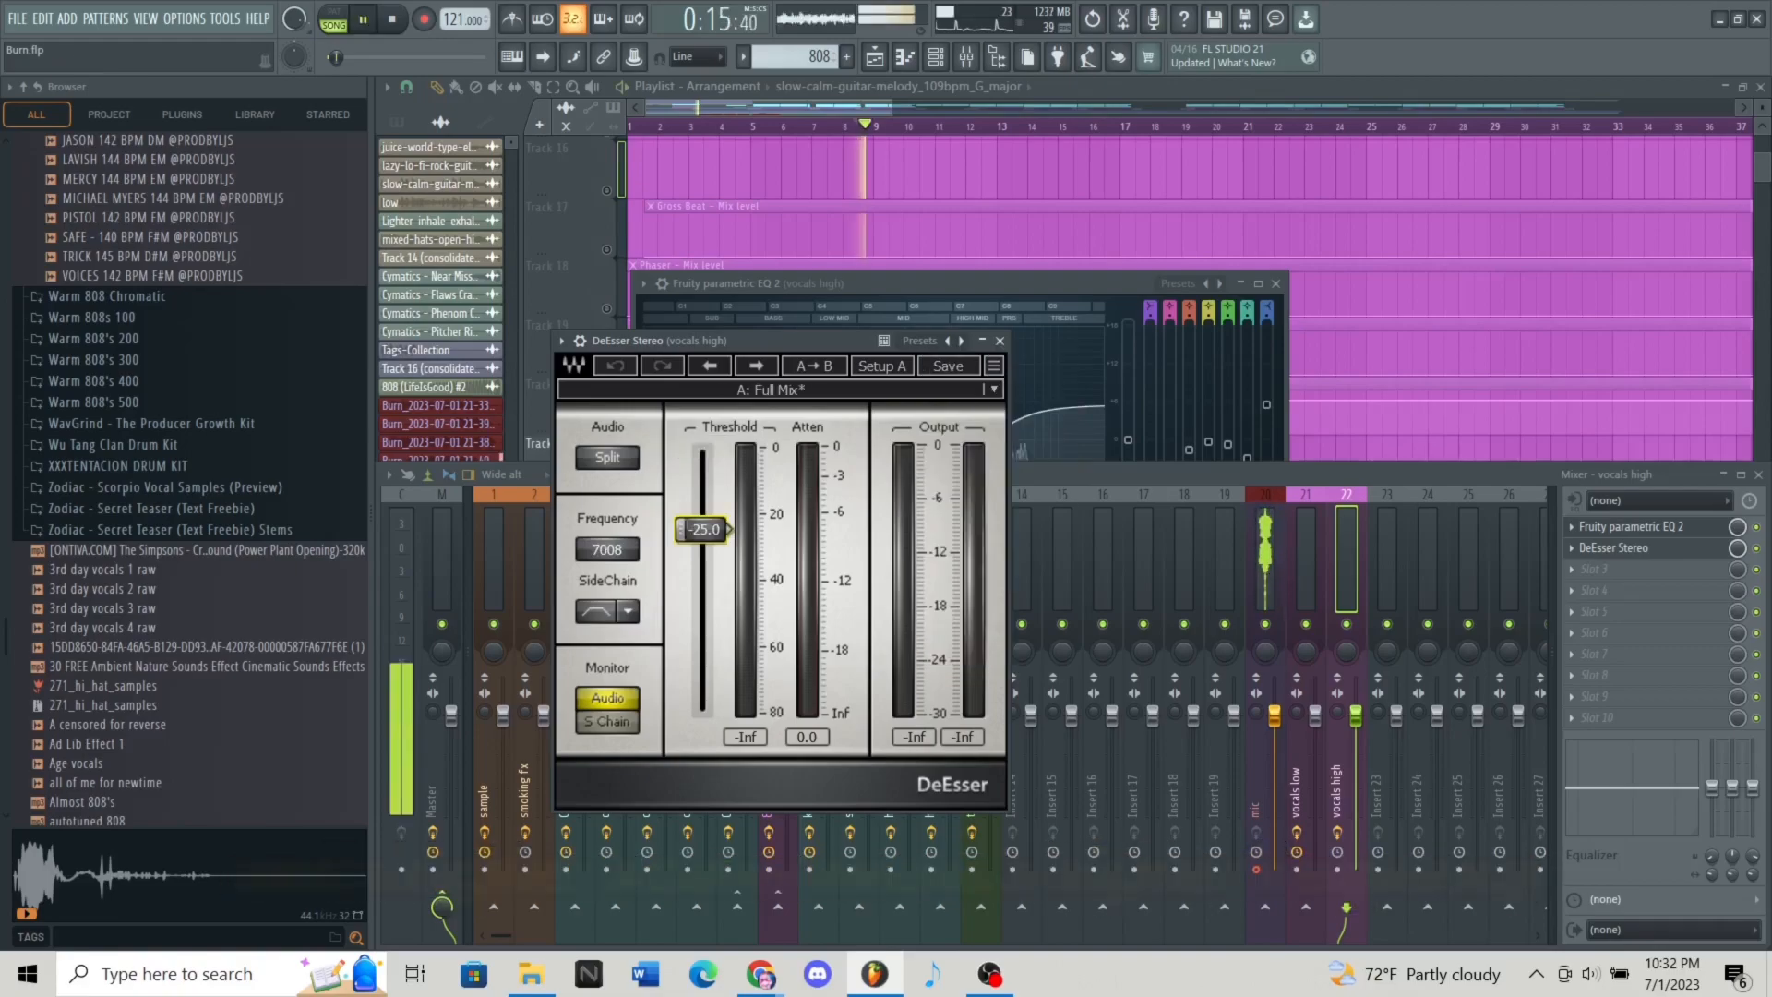
drag(704, 527, 704, 533)
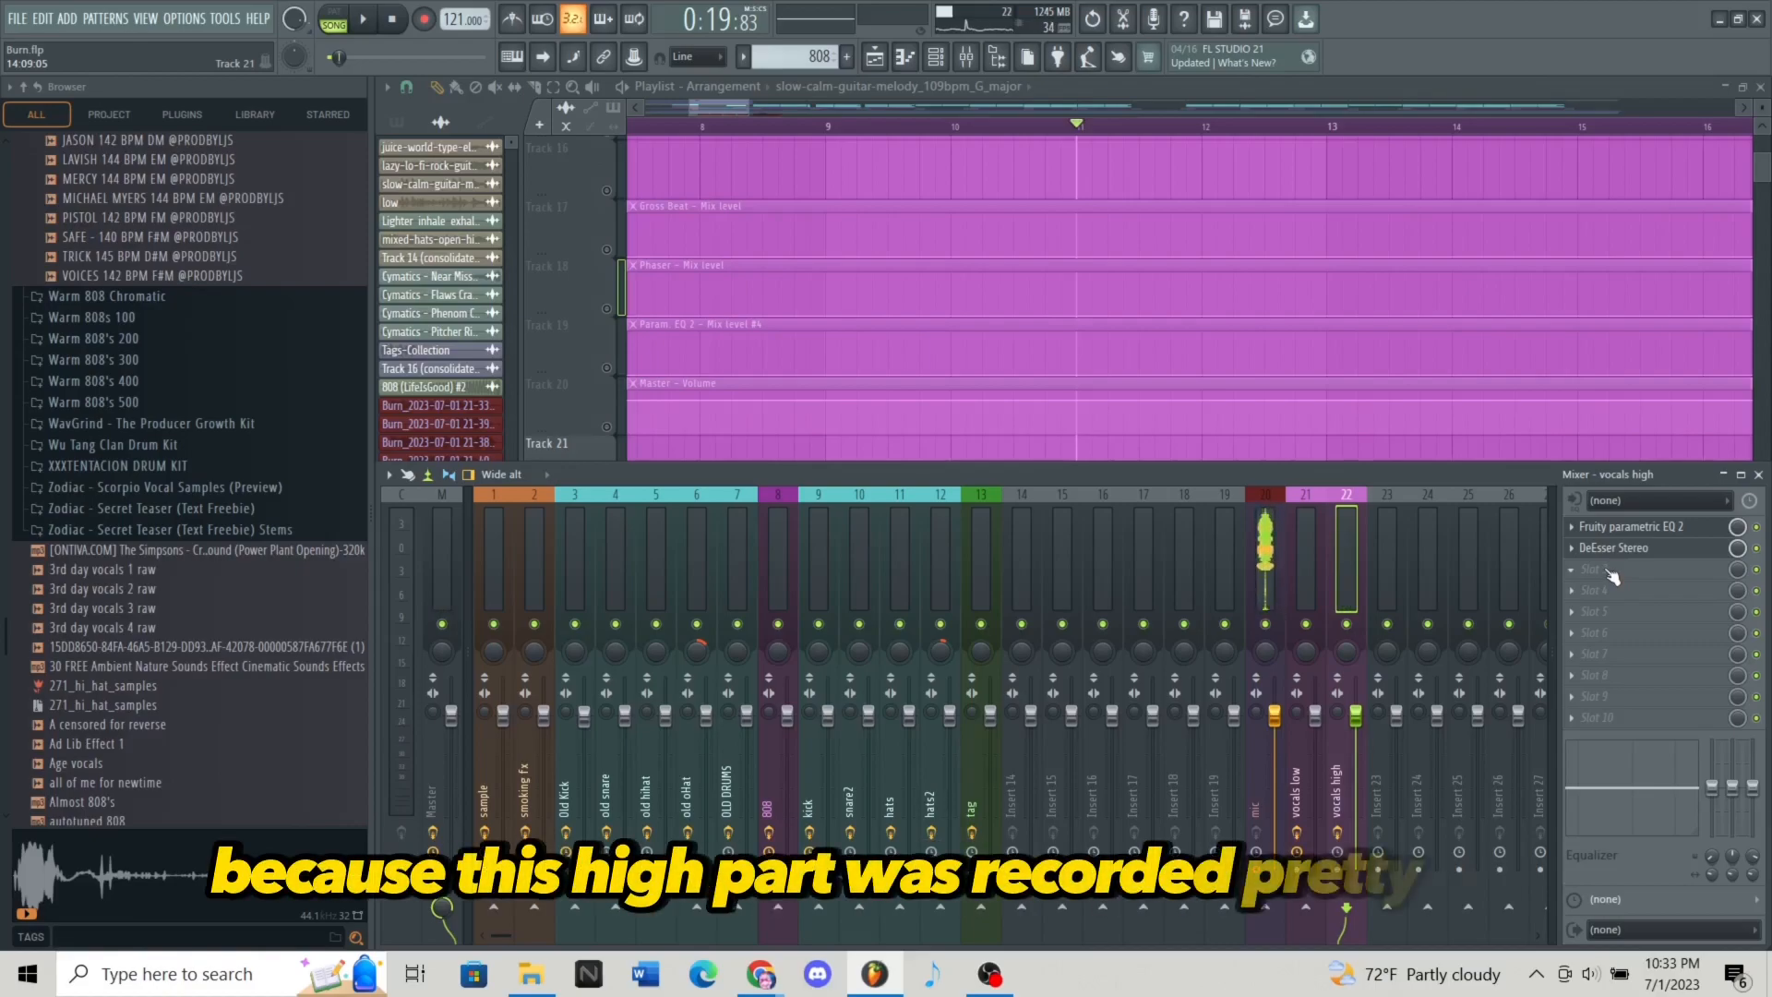
Add L1+ Ultramaximizer Stereo to the third slot of the vocals high track and set its threshold to -4.0.
click(1606, 568)
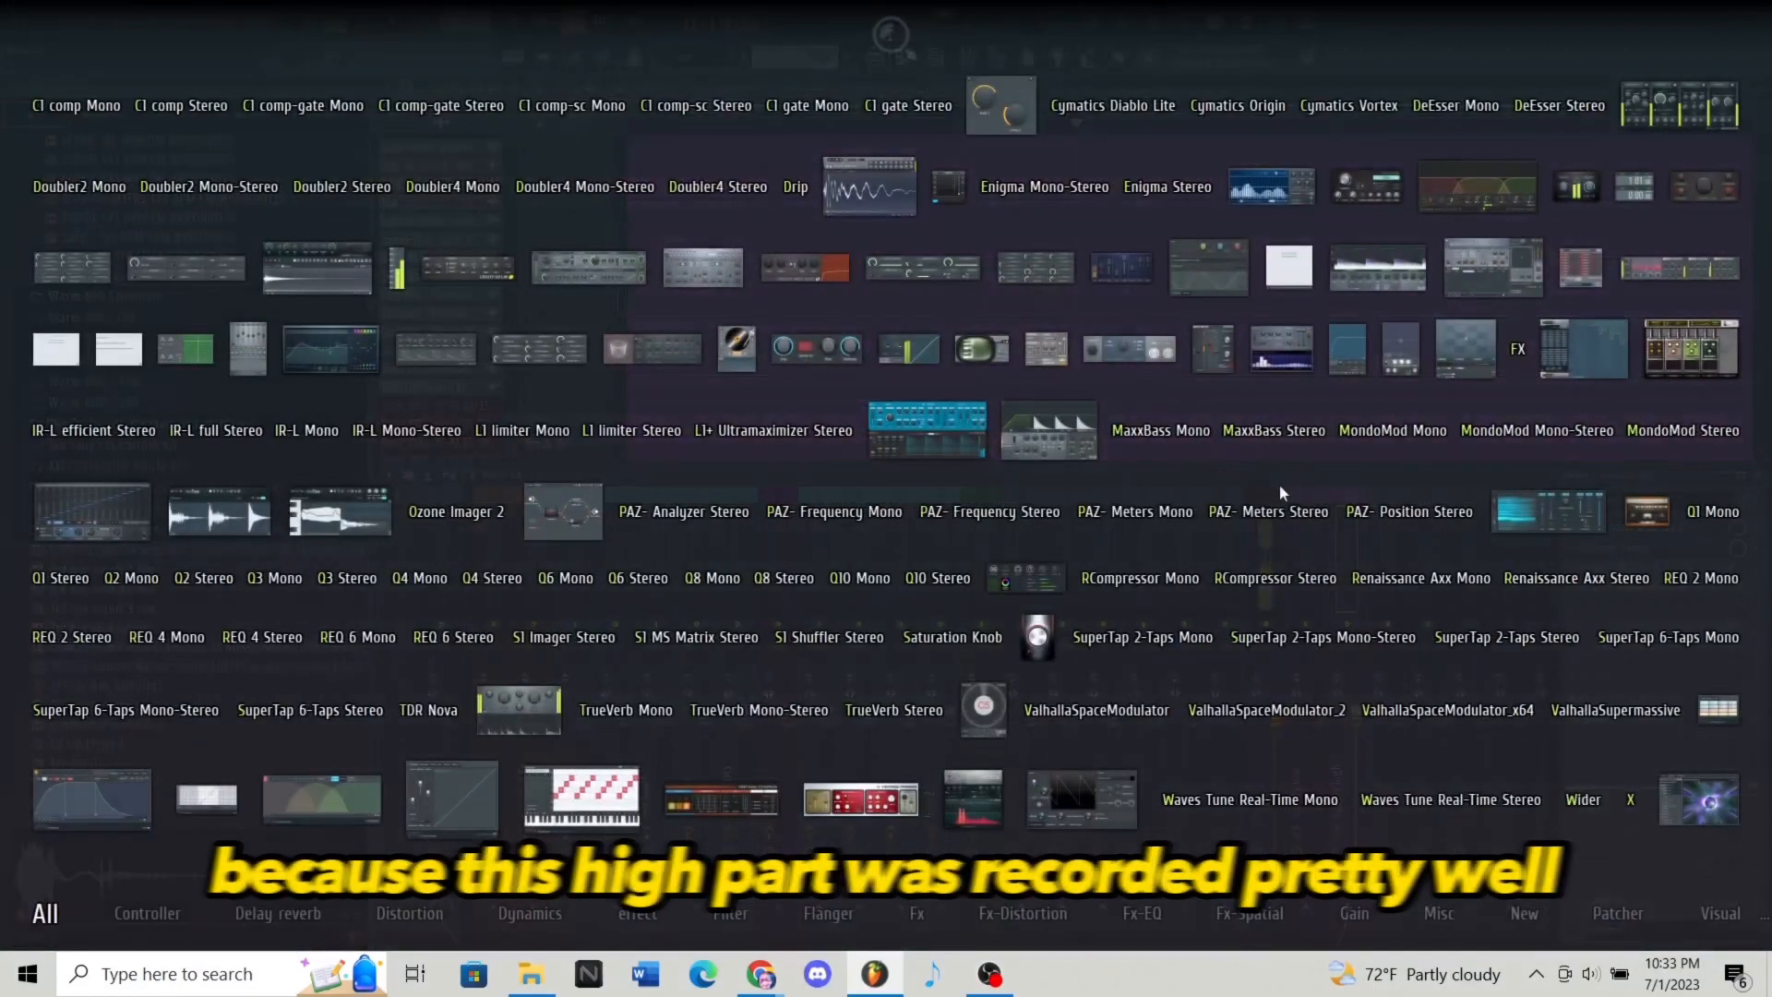
click(799, 432)
drag(681, 309, 681, 324)
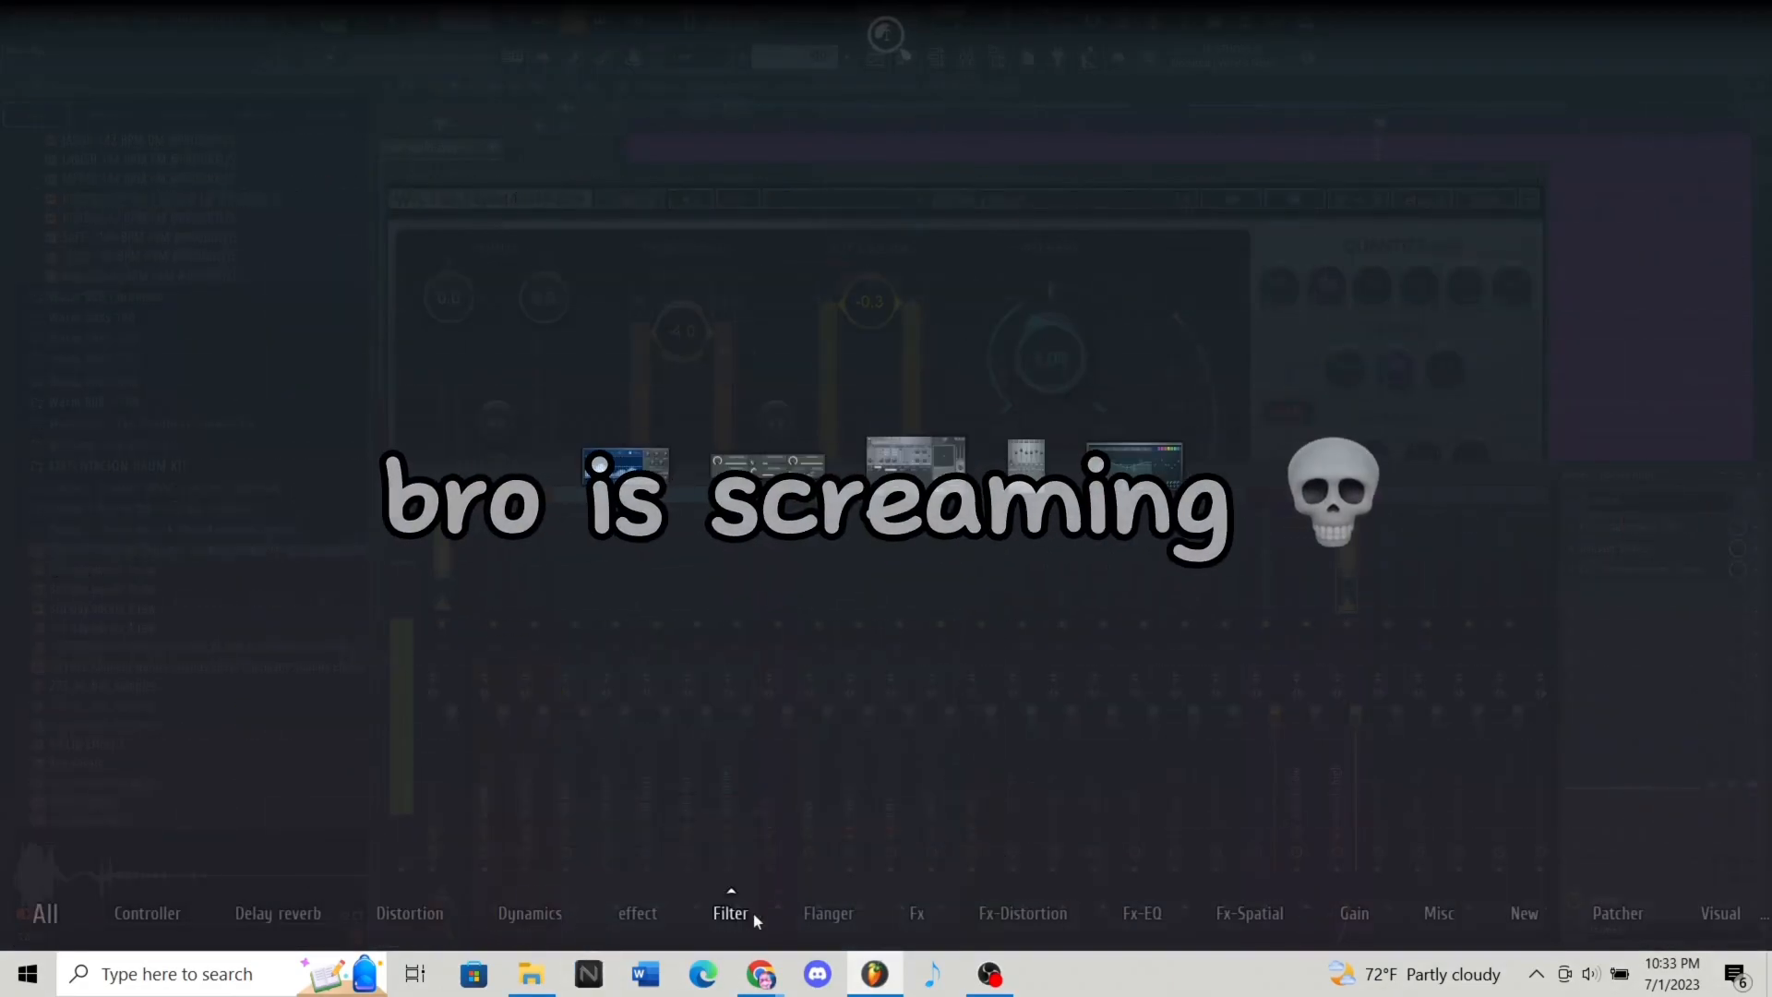
Add Fruity Limiter to the fourth slot of the vocals high track and adjust its ceiling during playback.
mouse_move(305, 908)
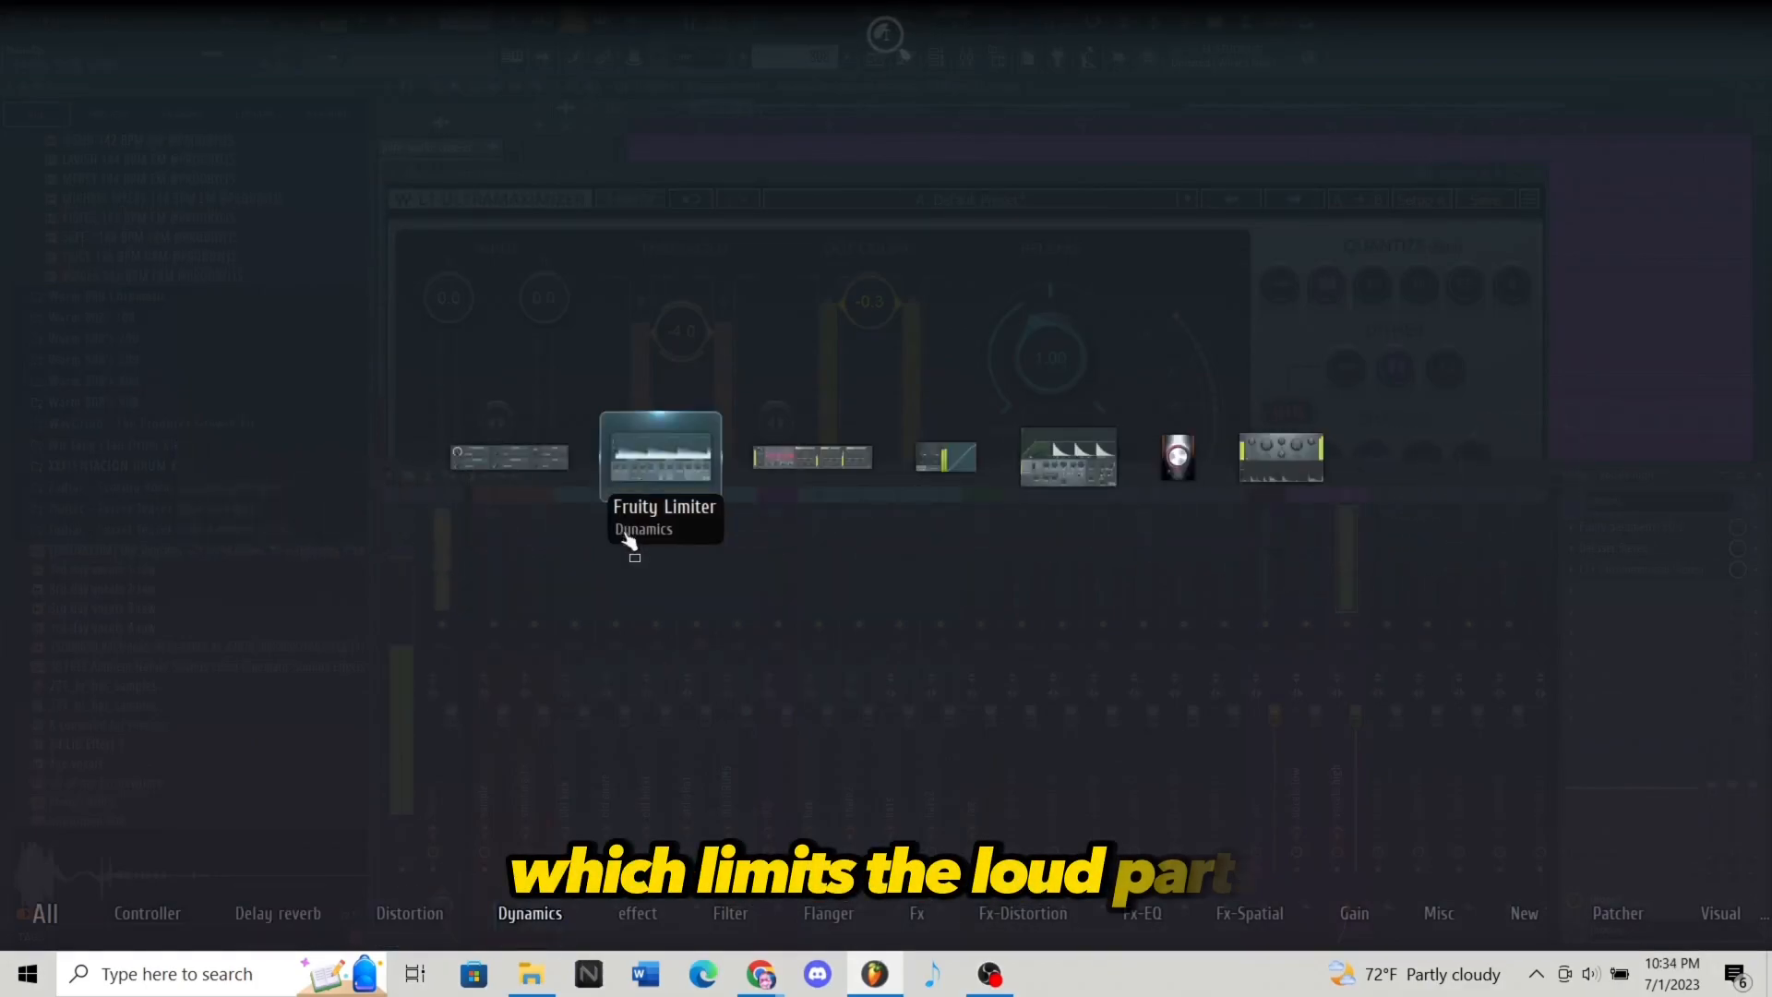
click(630, 540)
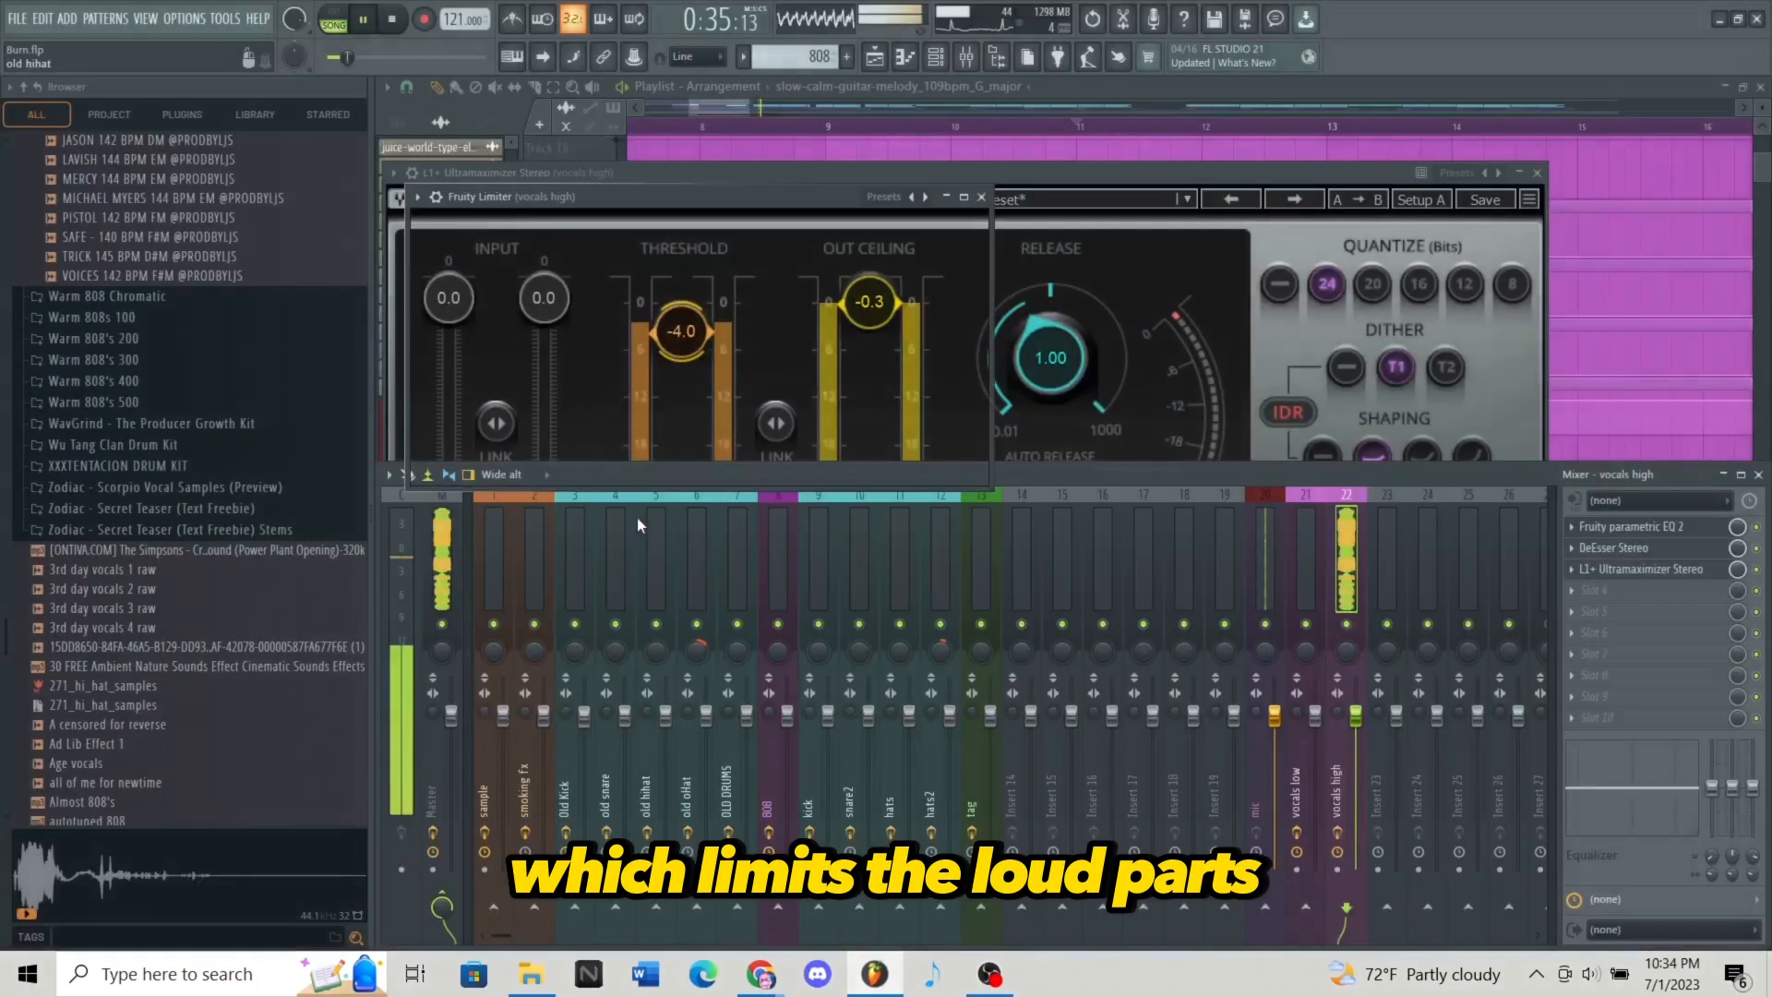
drag(546, 397, 557, 498)
right_click(549, 402)
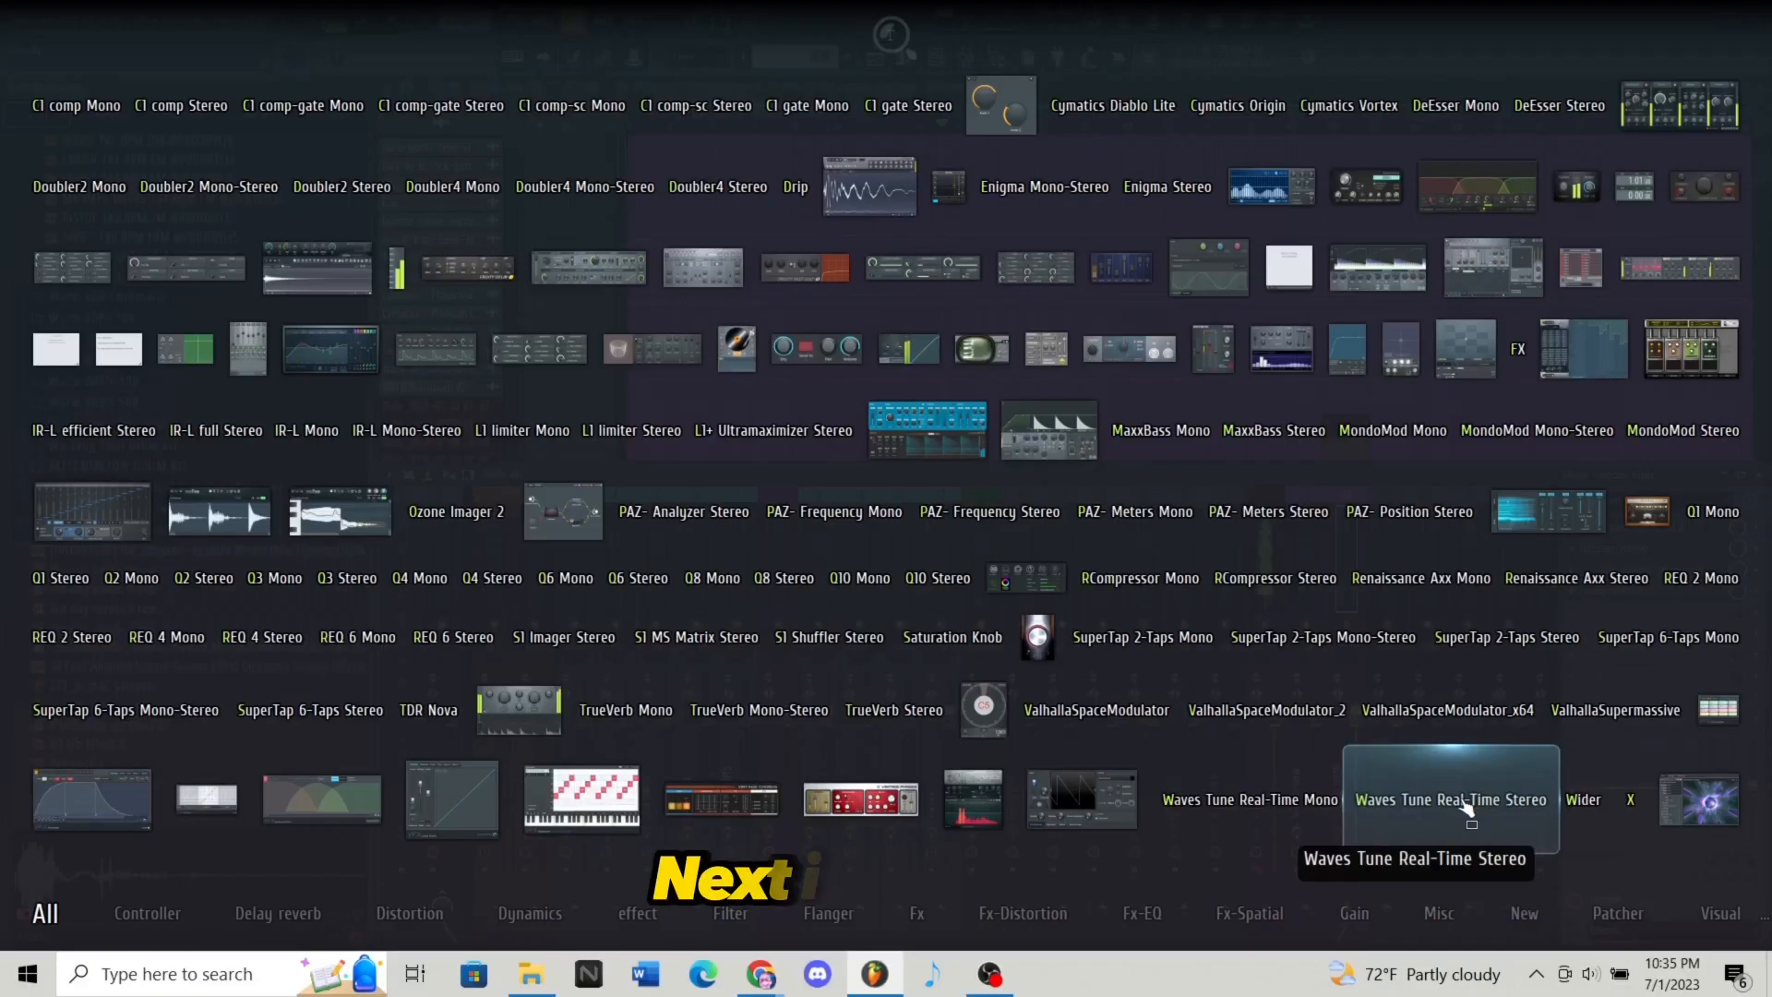
Add Waves Tune Real-Time Stereo and Fruity Reeverb 2 to the fifth and sixth slots of the vocals high track.
click(1465, 803)
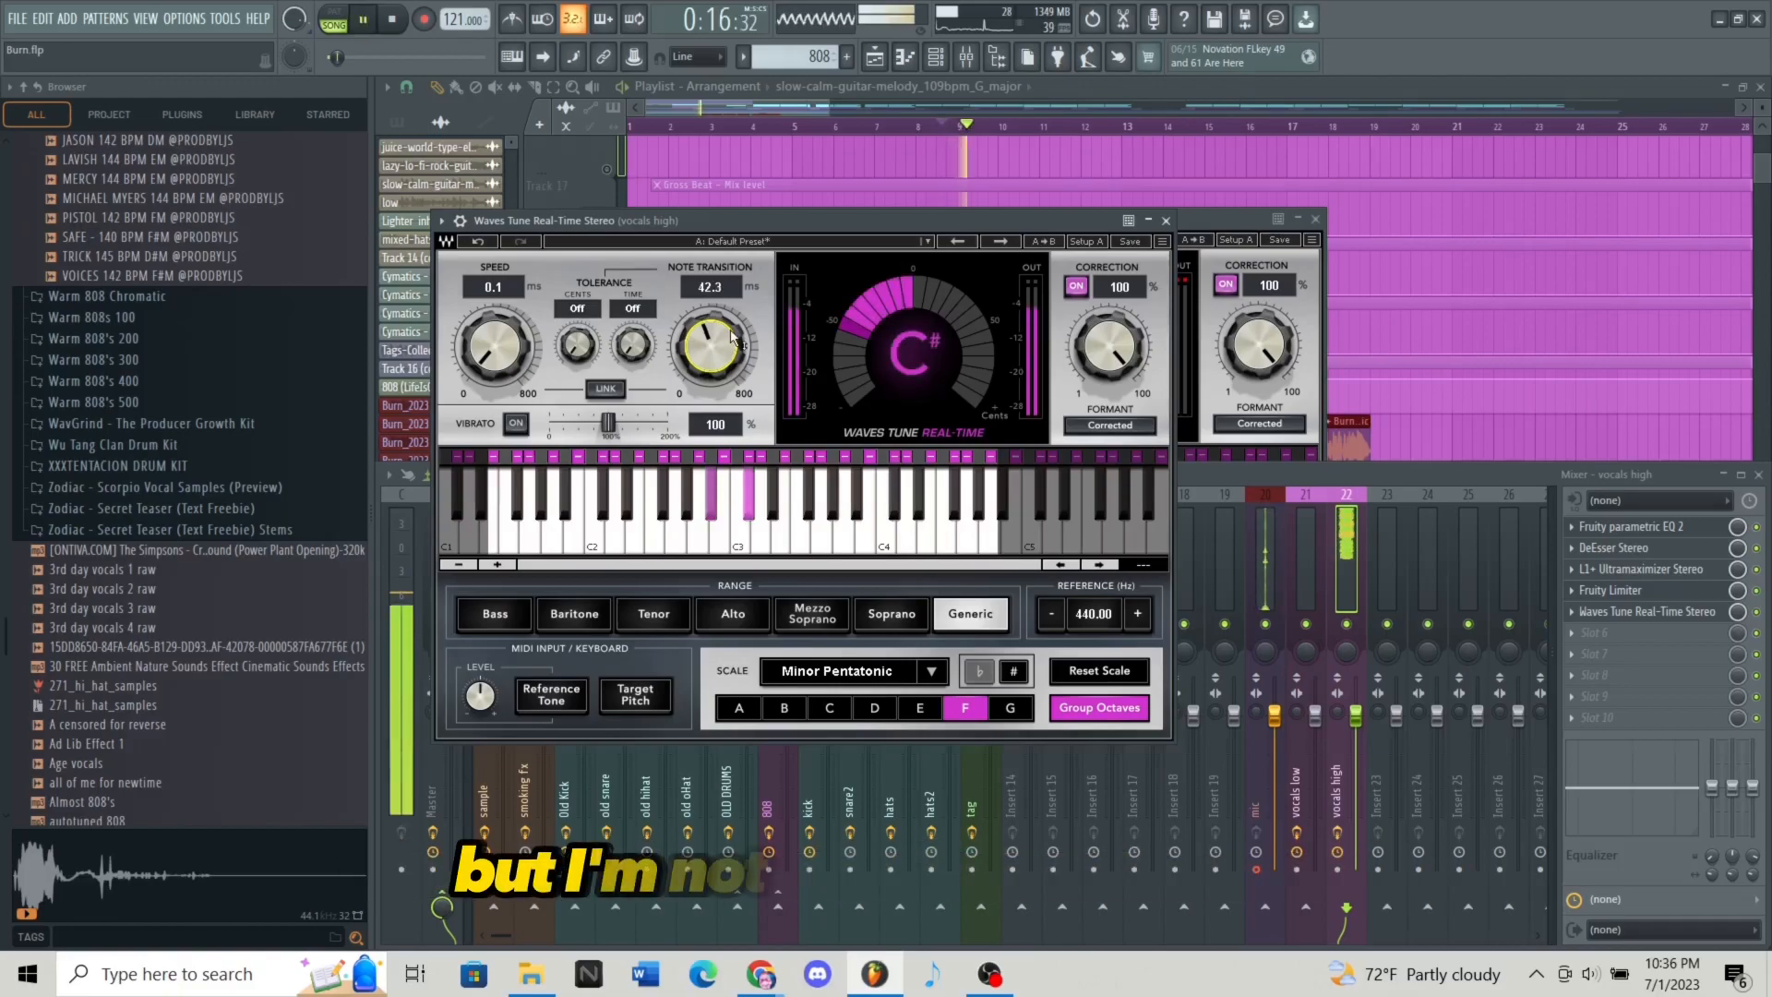
click(1611, 638)
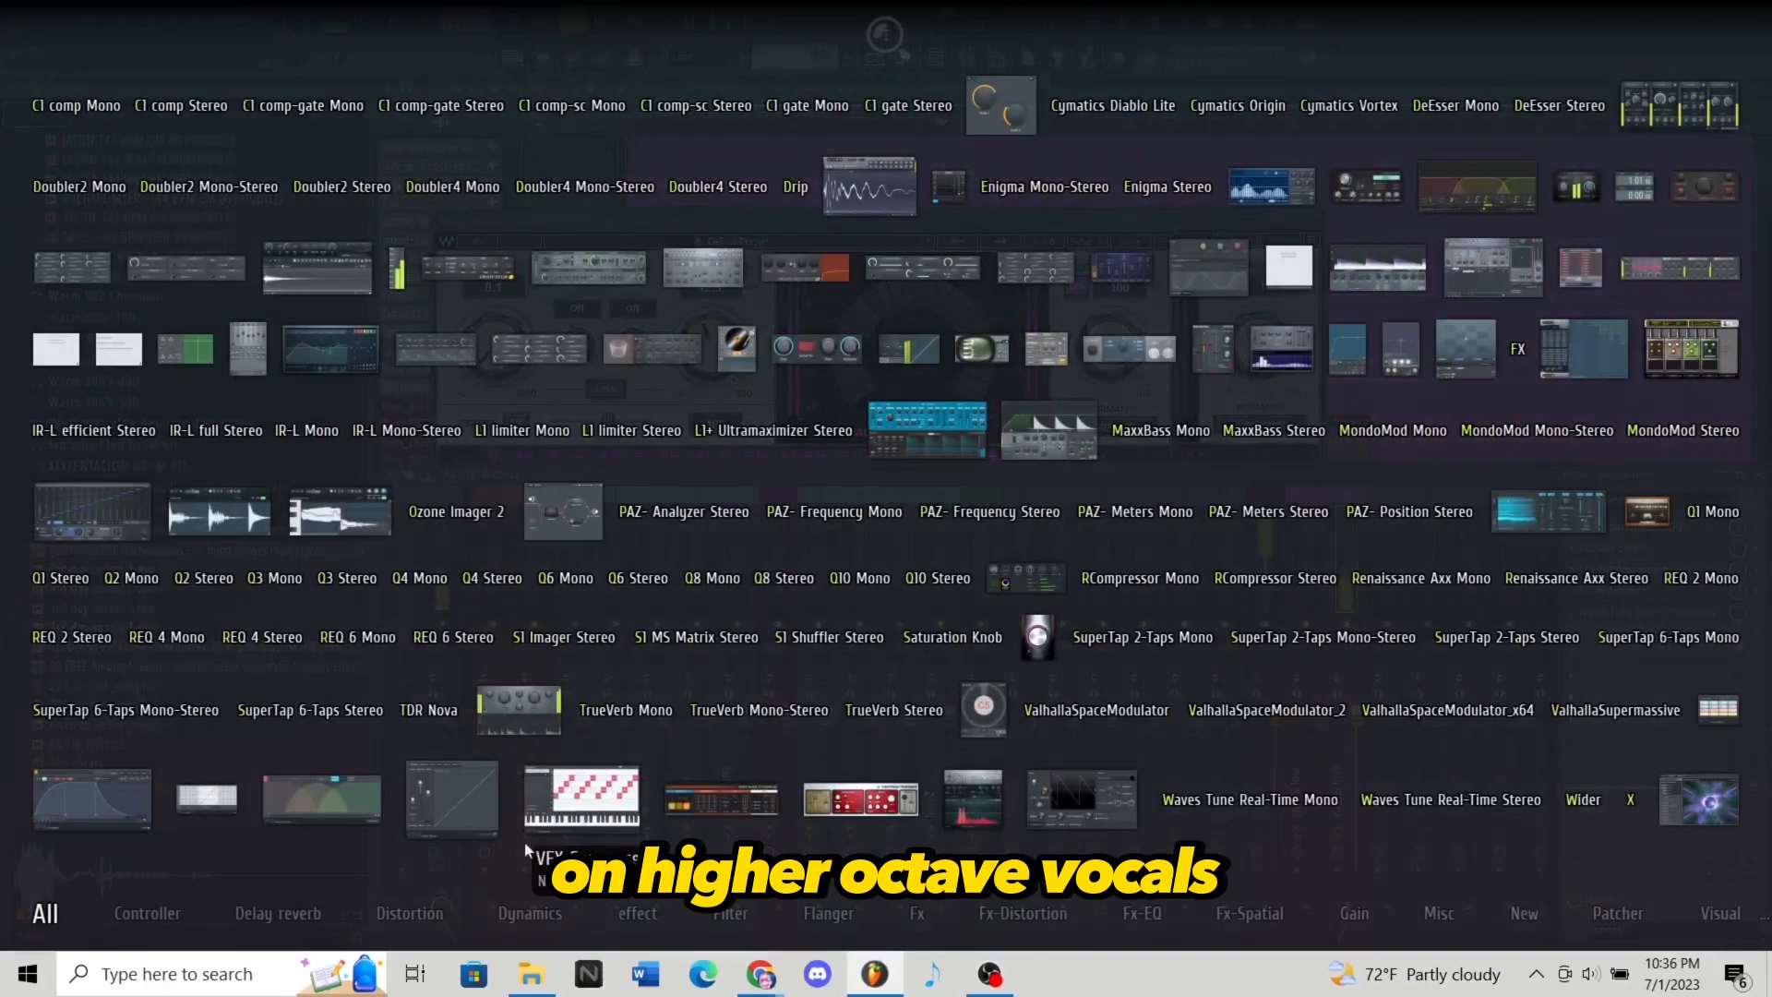
click(278, 913)
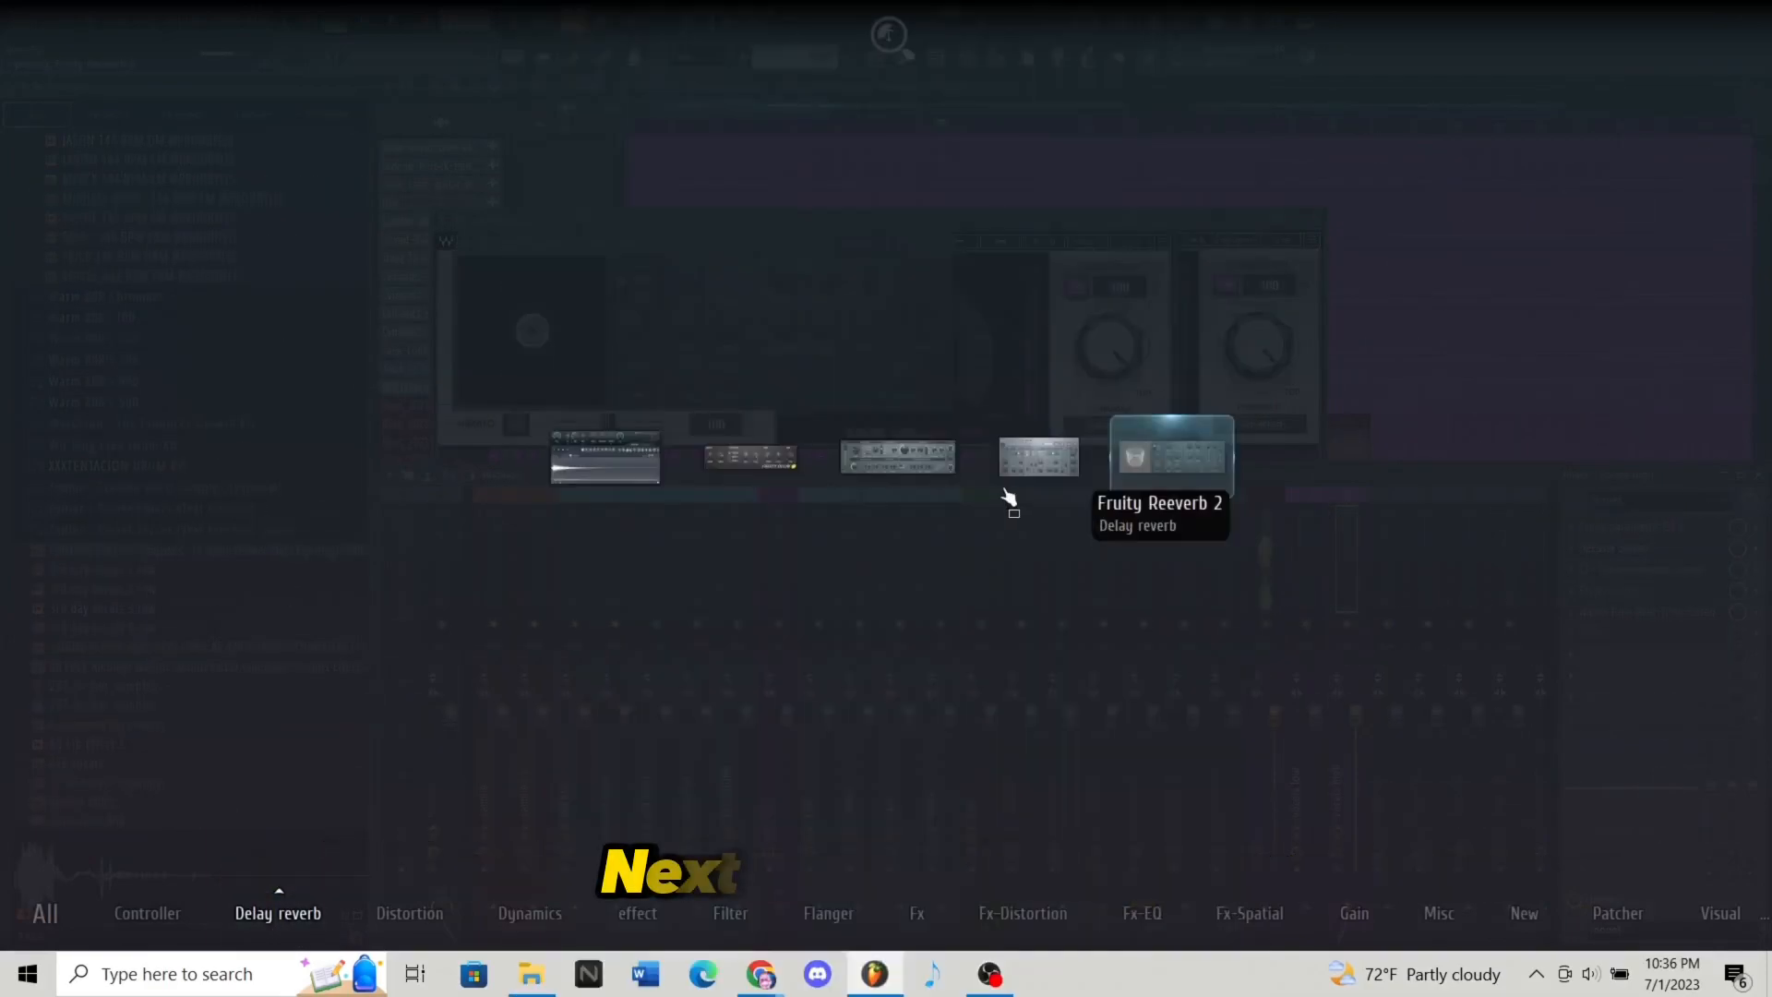
click(1167, 462)
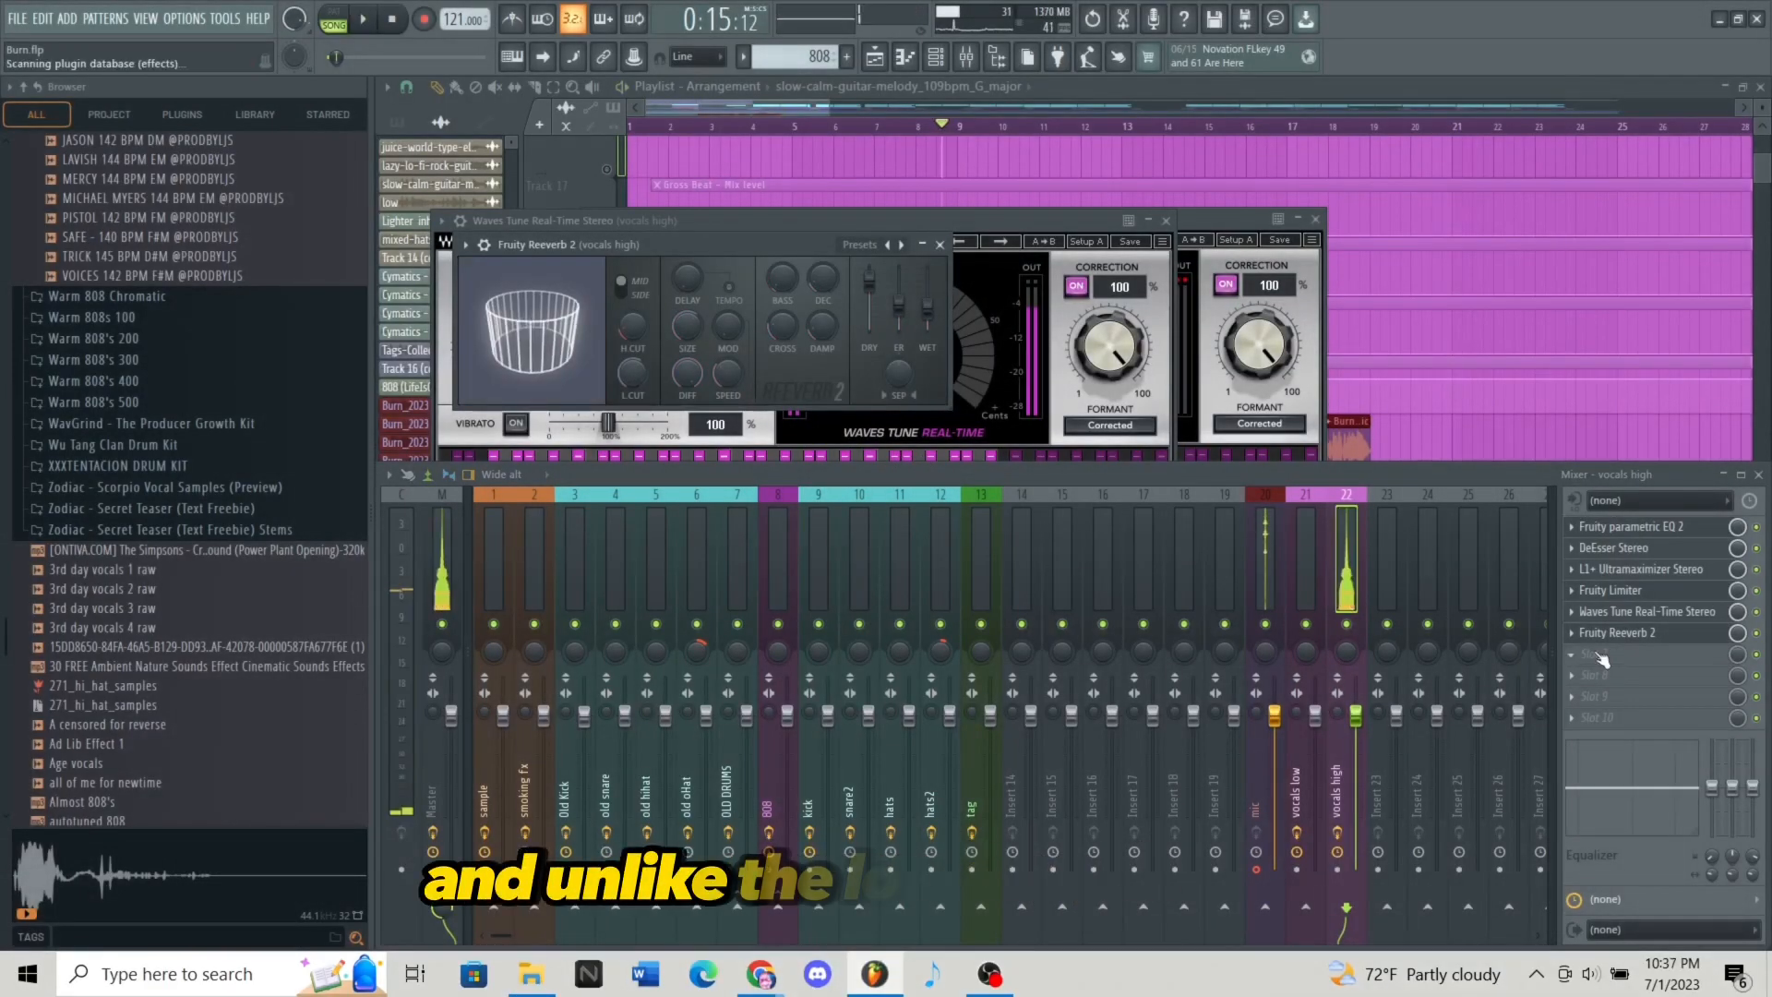
Add Fruity Delay Bank to the seventh slot of the vocals high track and load a Classic preset with ping-pong feedback.
click(1601, 655)
click(373, 916)
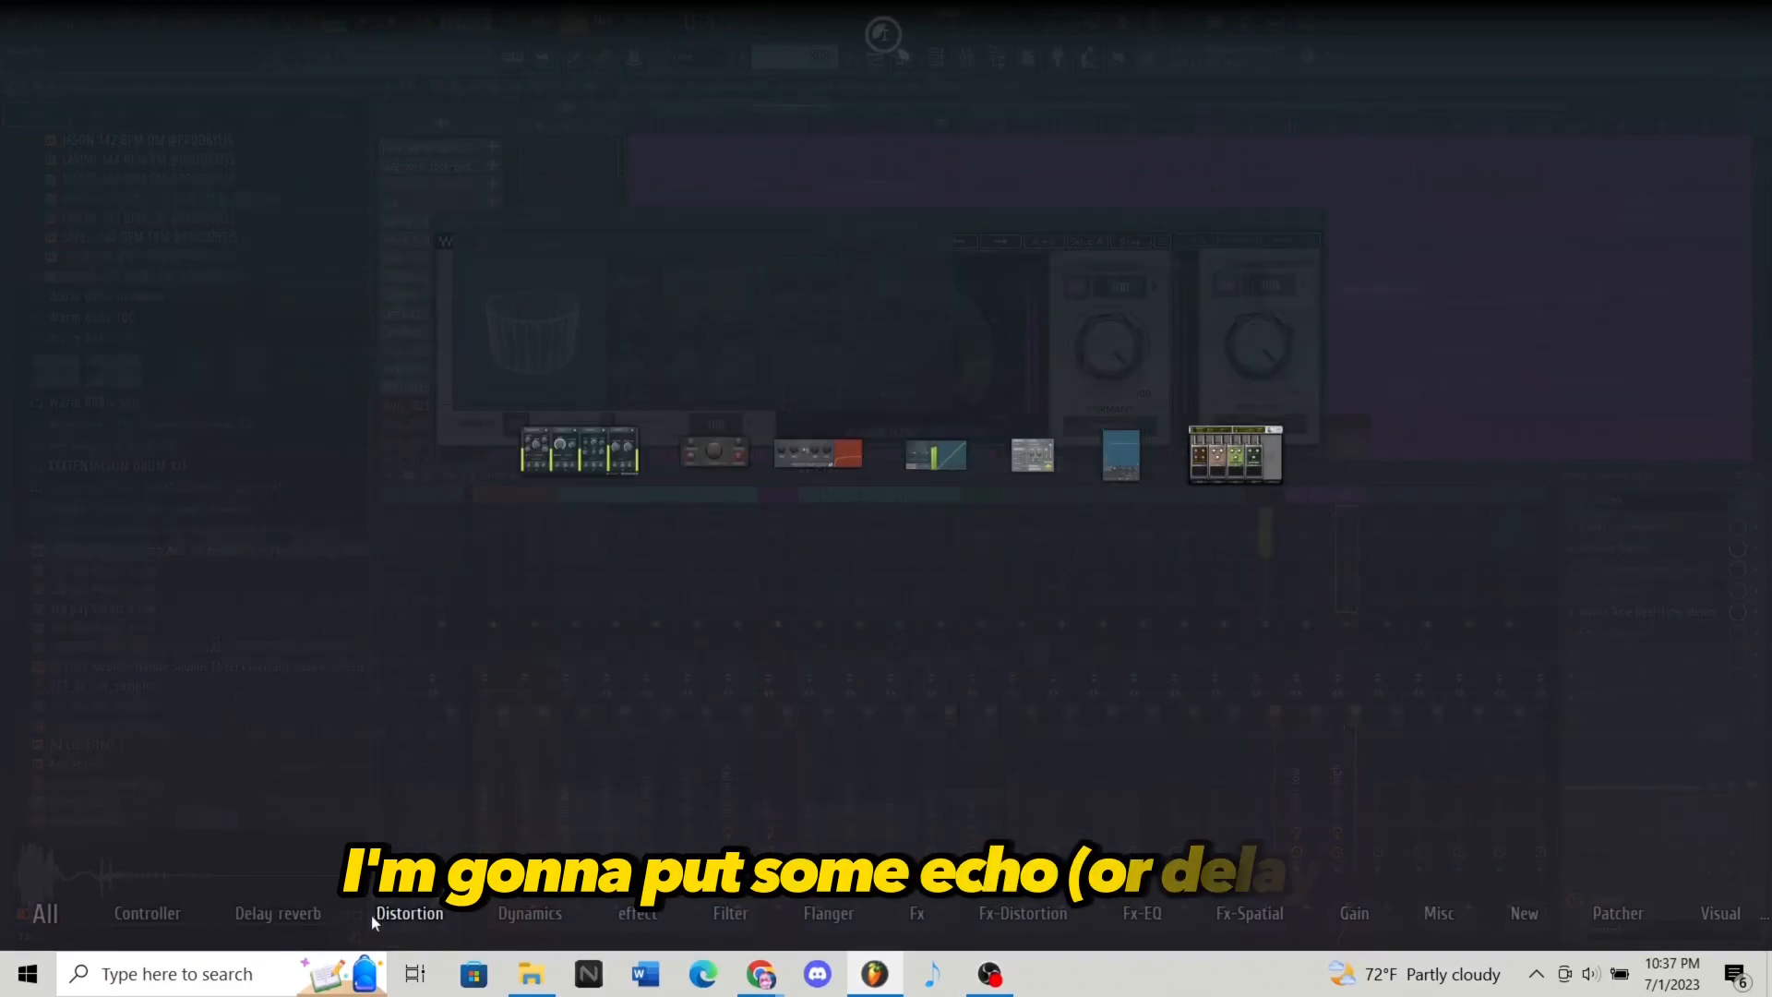
click(278, 913)
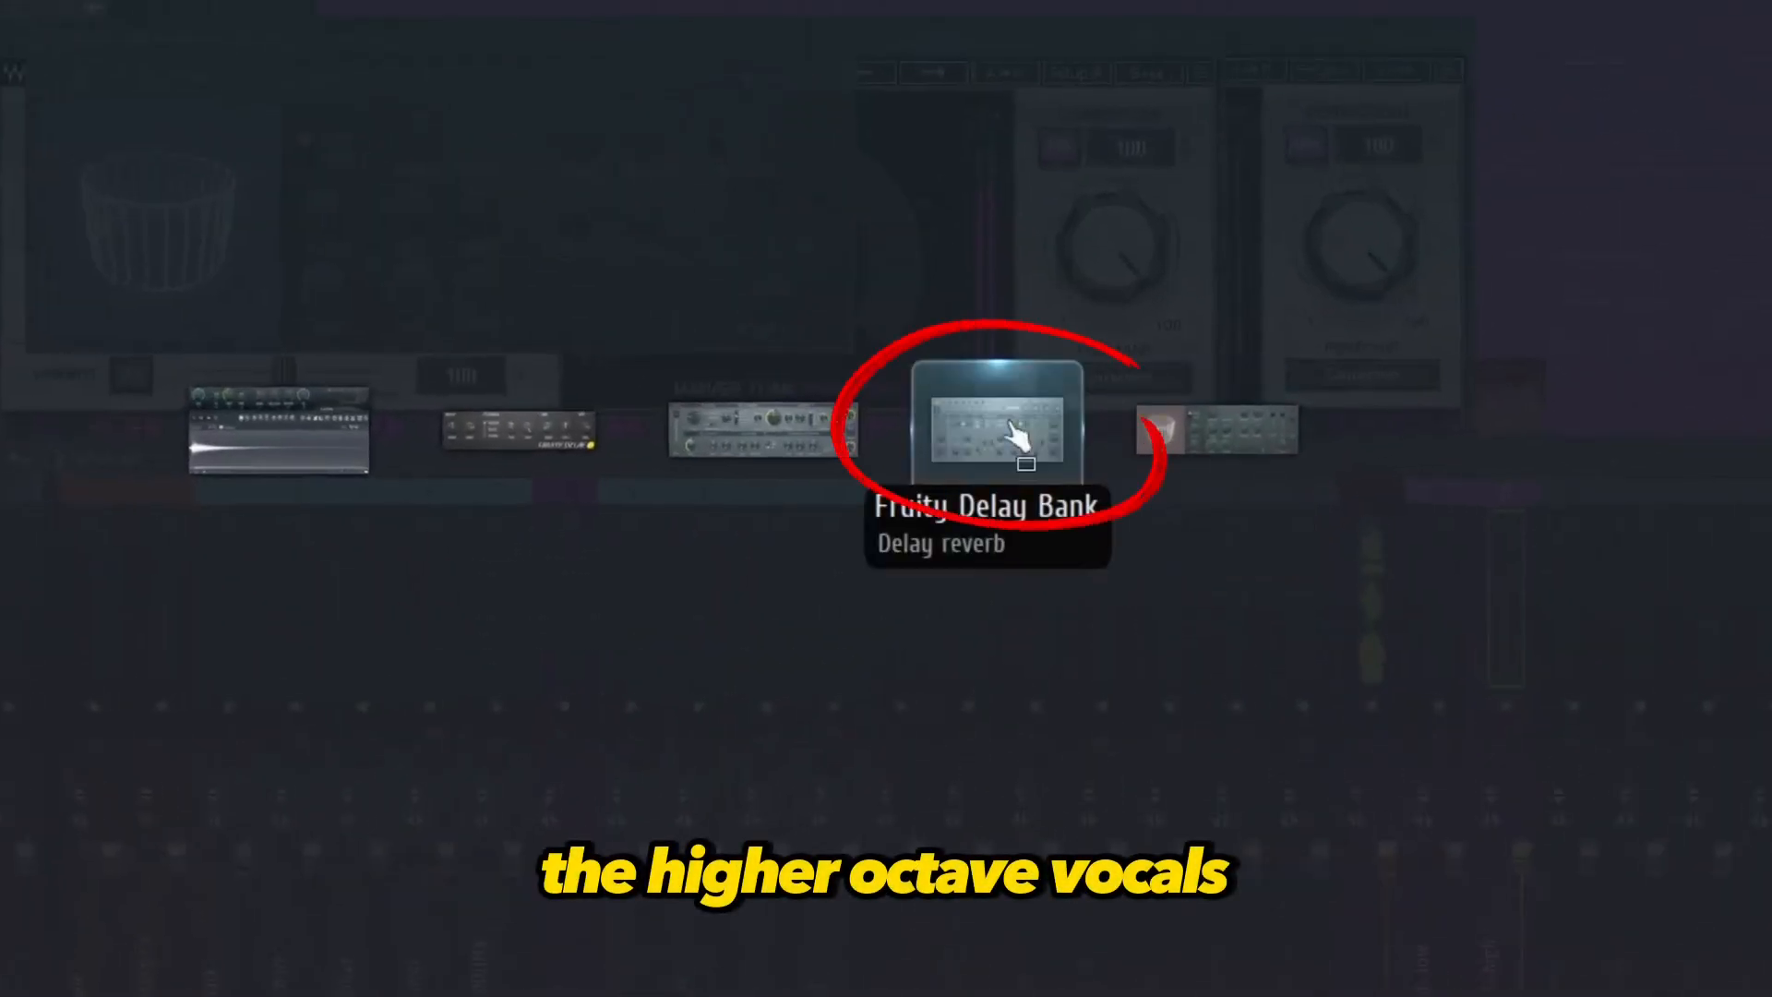
click(1011, 432)
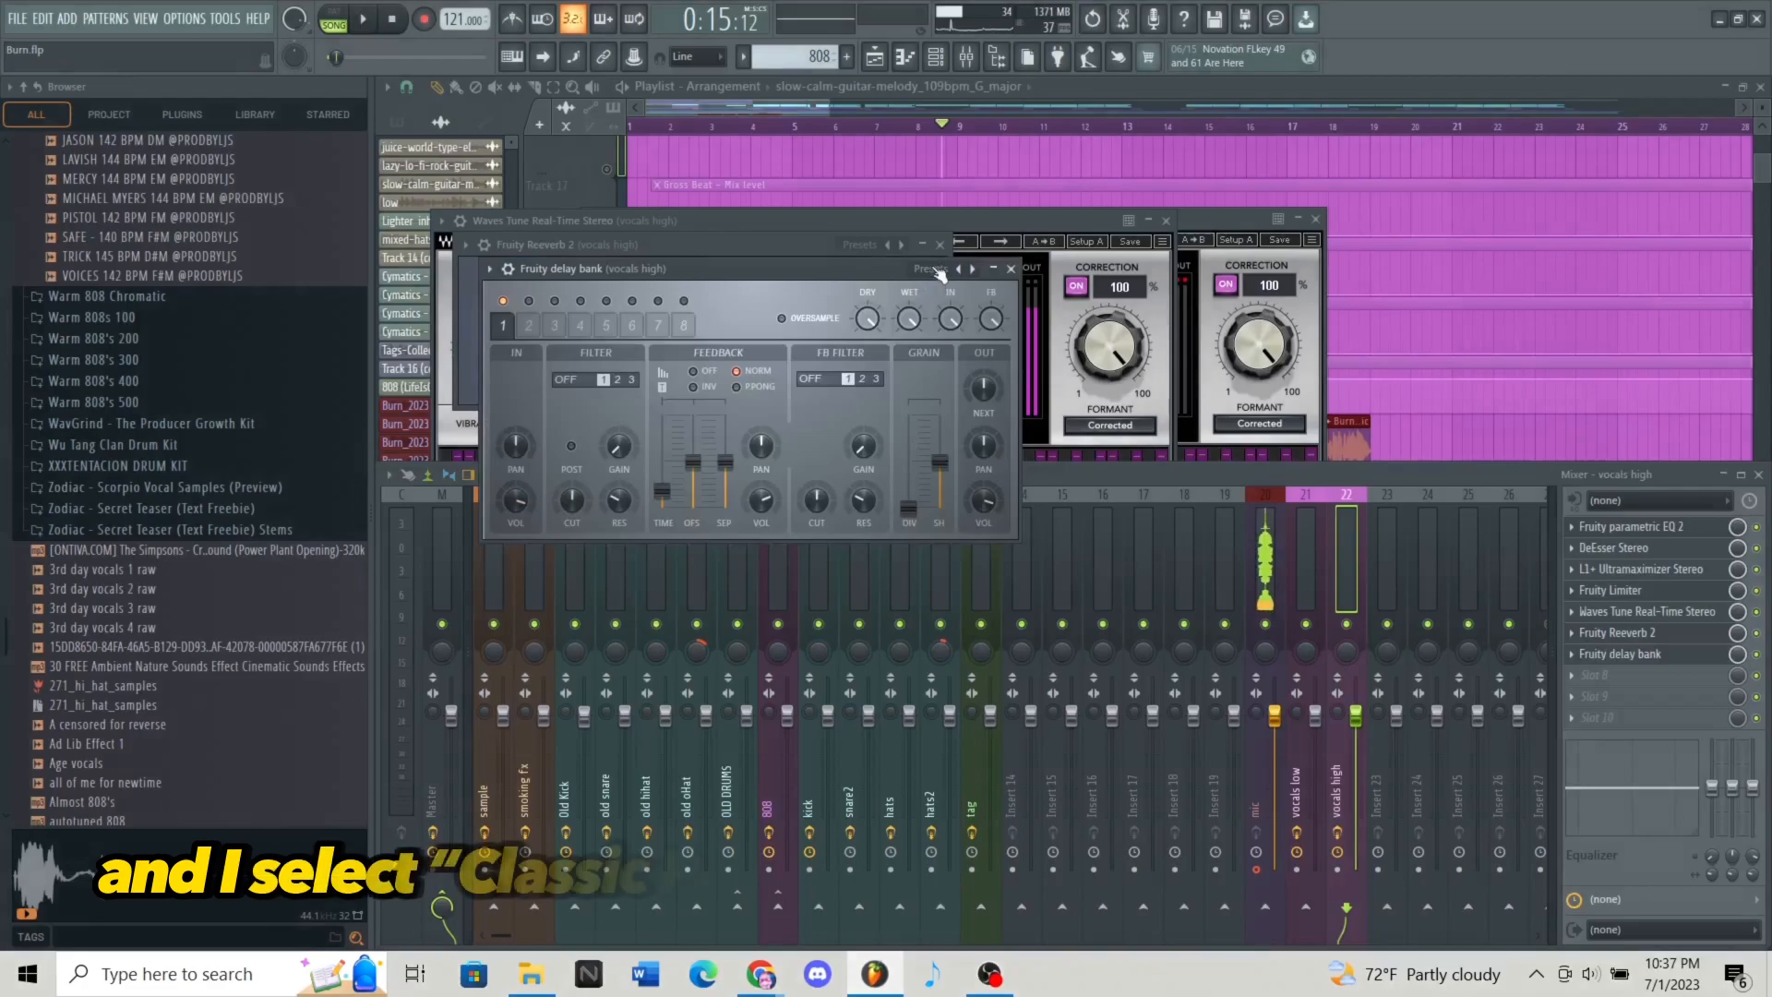
click(939, 273)
click(990, 401)
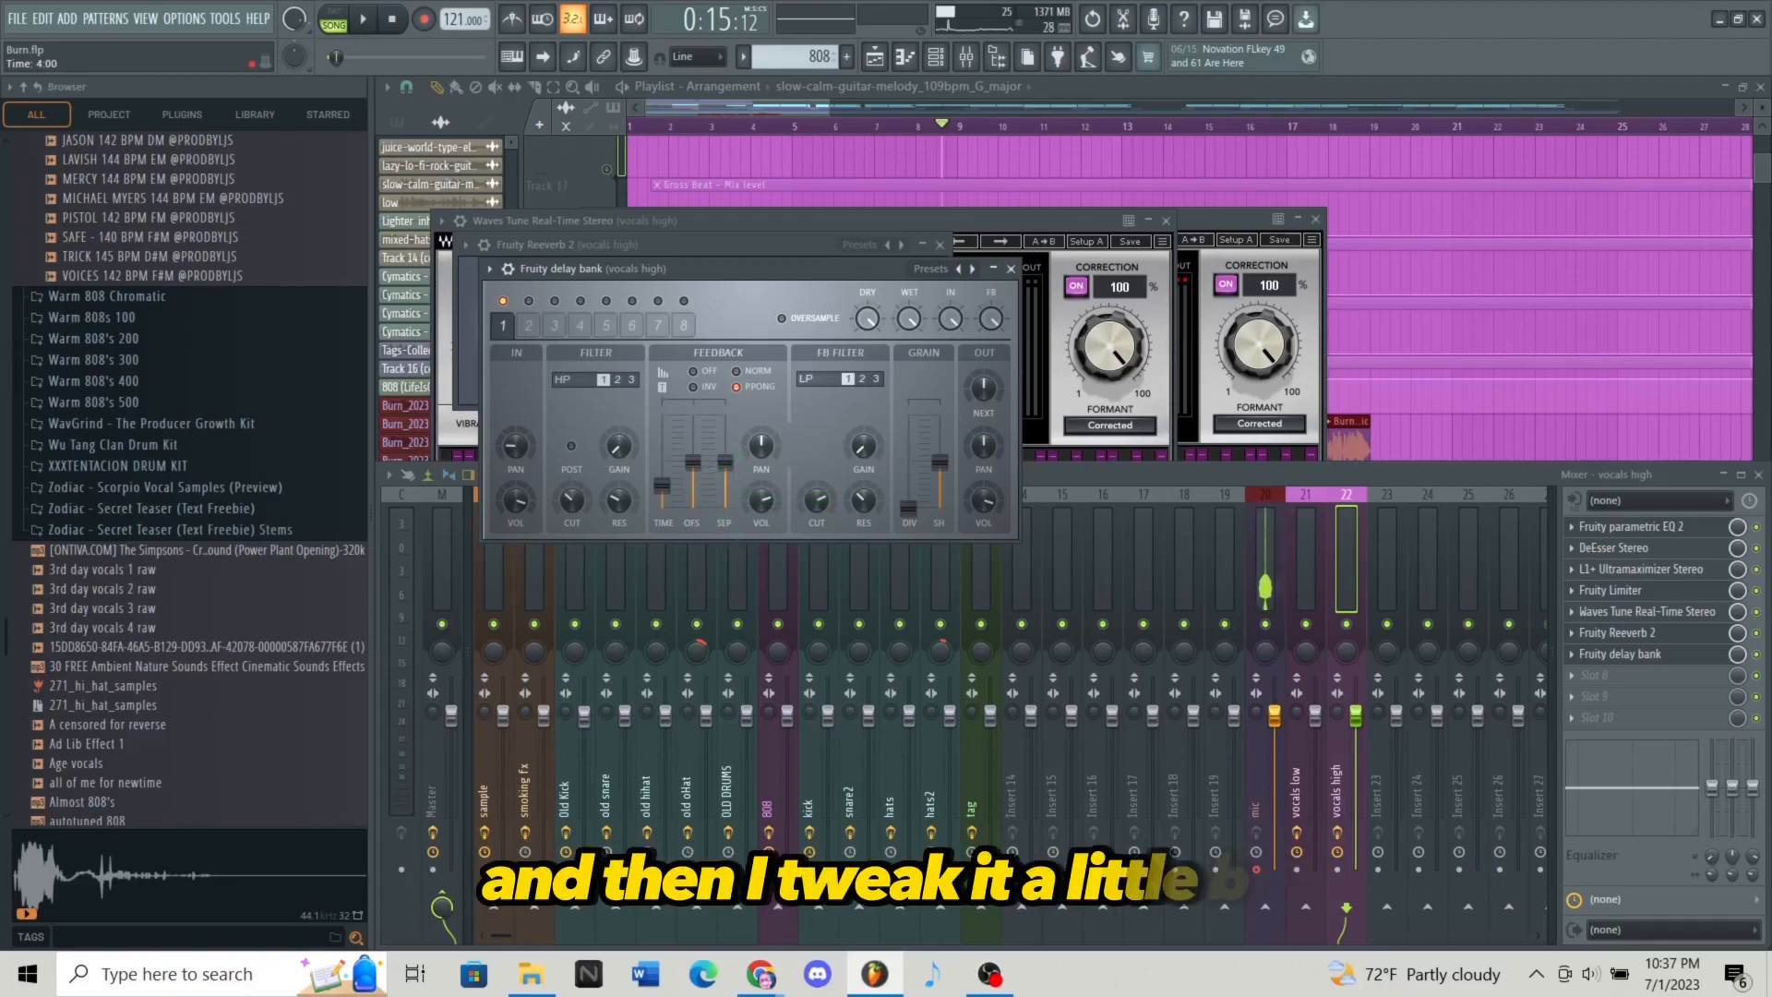
Play back the low and high vocal layers together to check how they blend.
key(space)
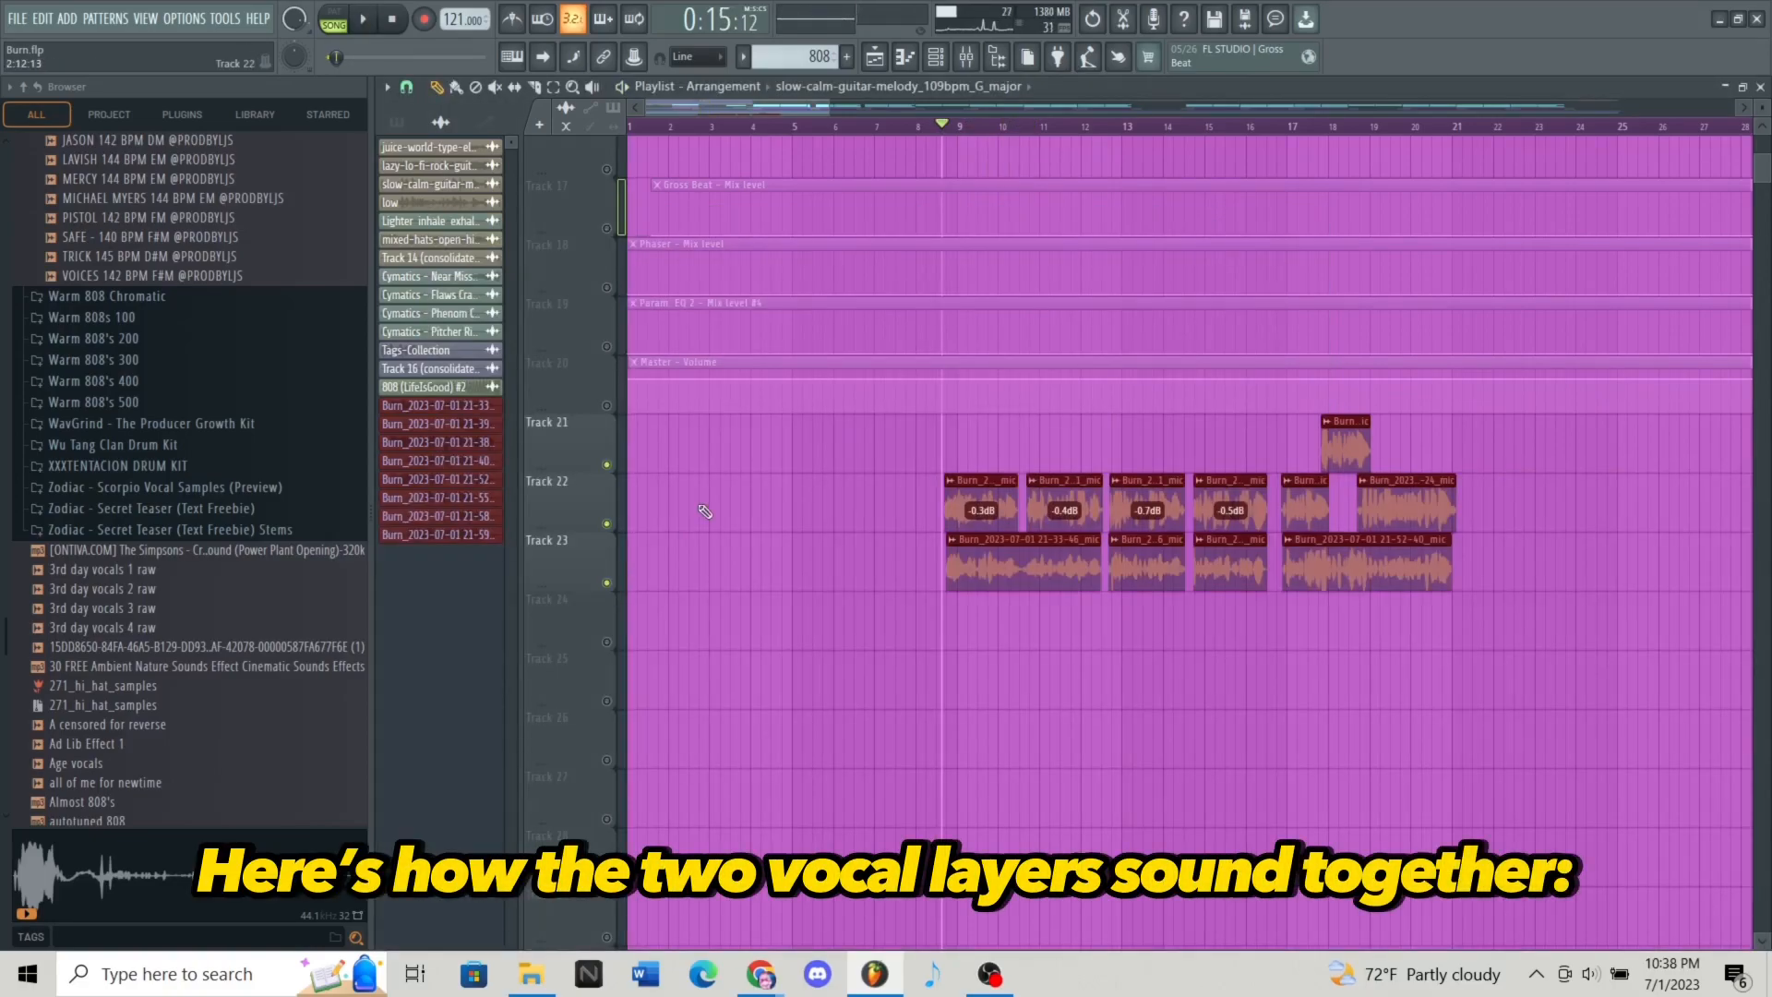
key(space)
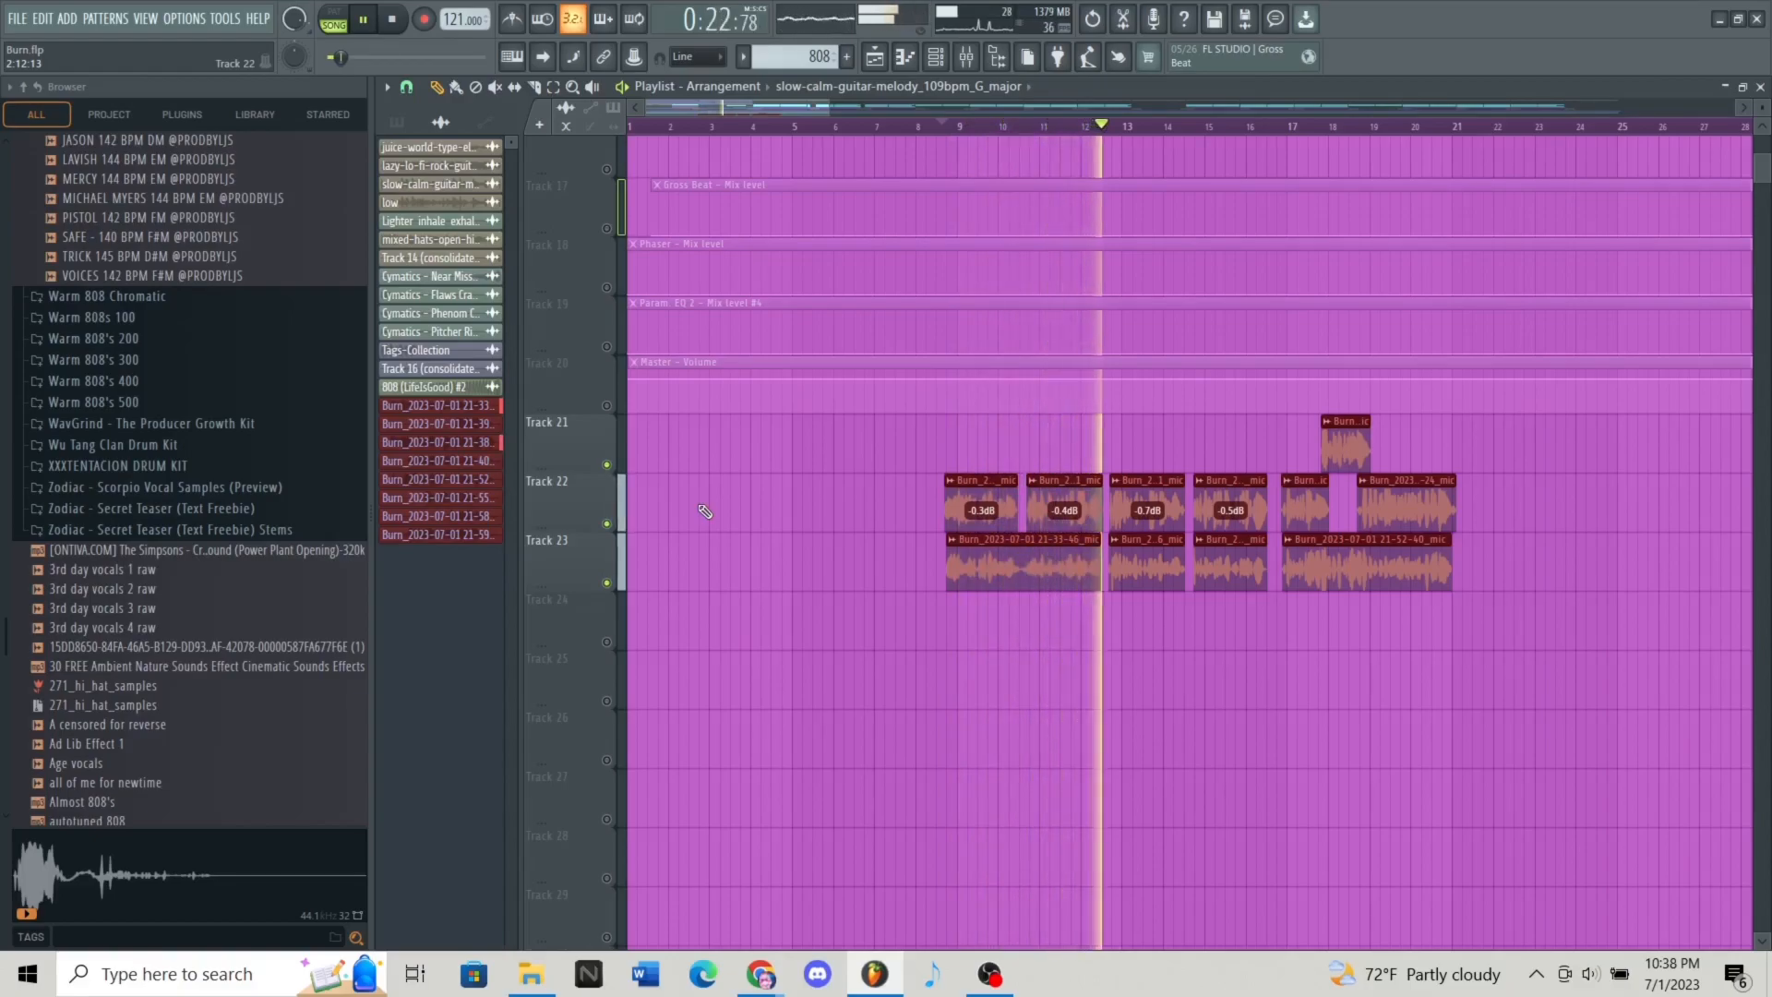
key(space)
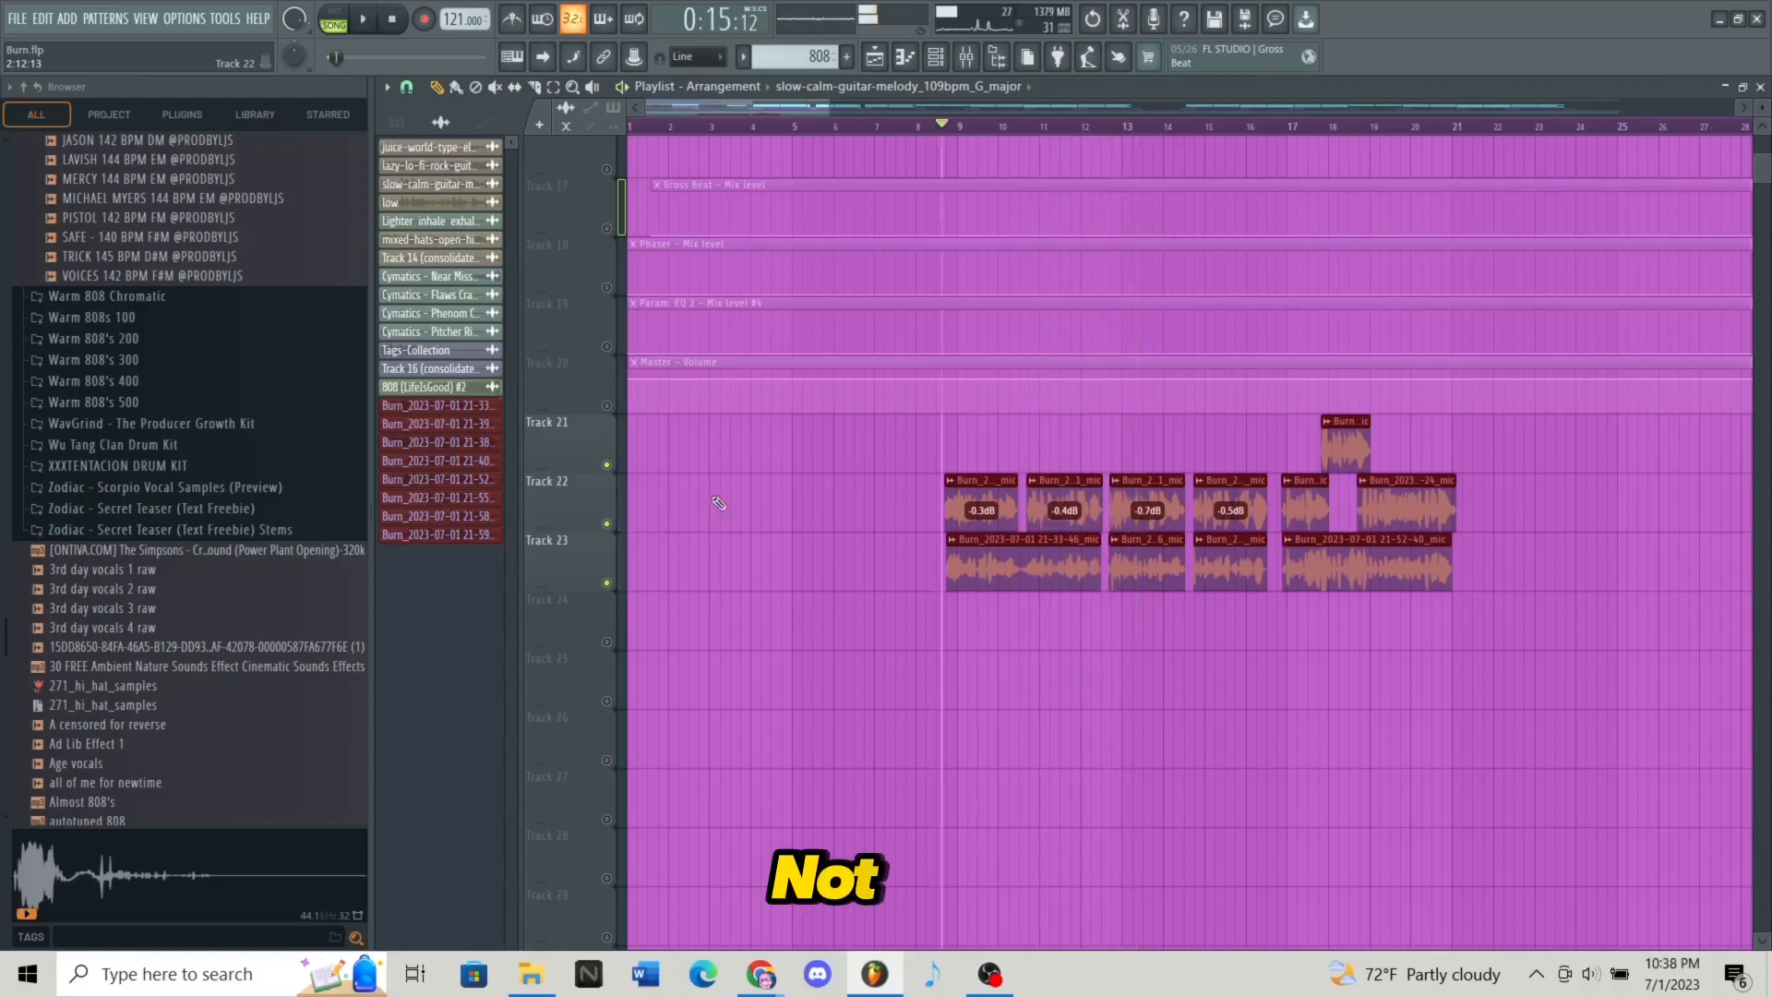
On the vocals low mixer track, move Fruity Reeverb 2 down one slot and add Fruity Stereo Enhancer in the freed seventh slot.
click(967, 57)
click(1312, 504)
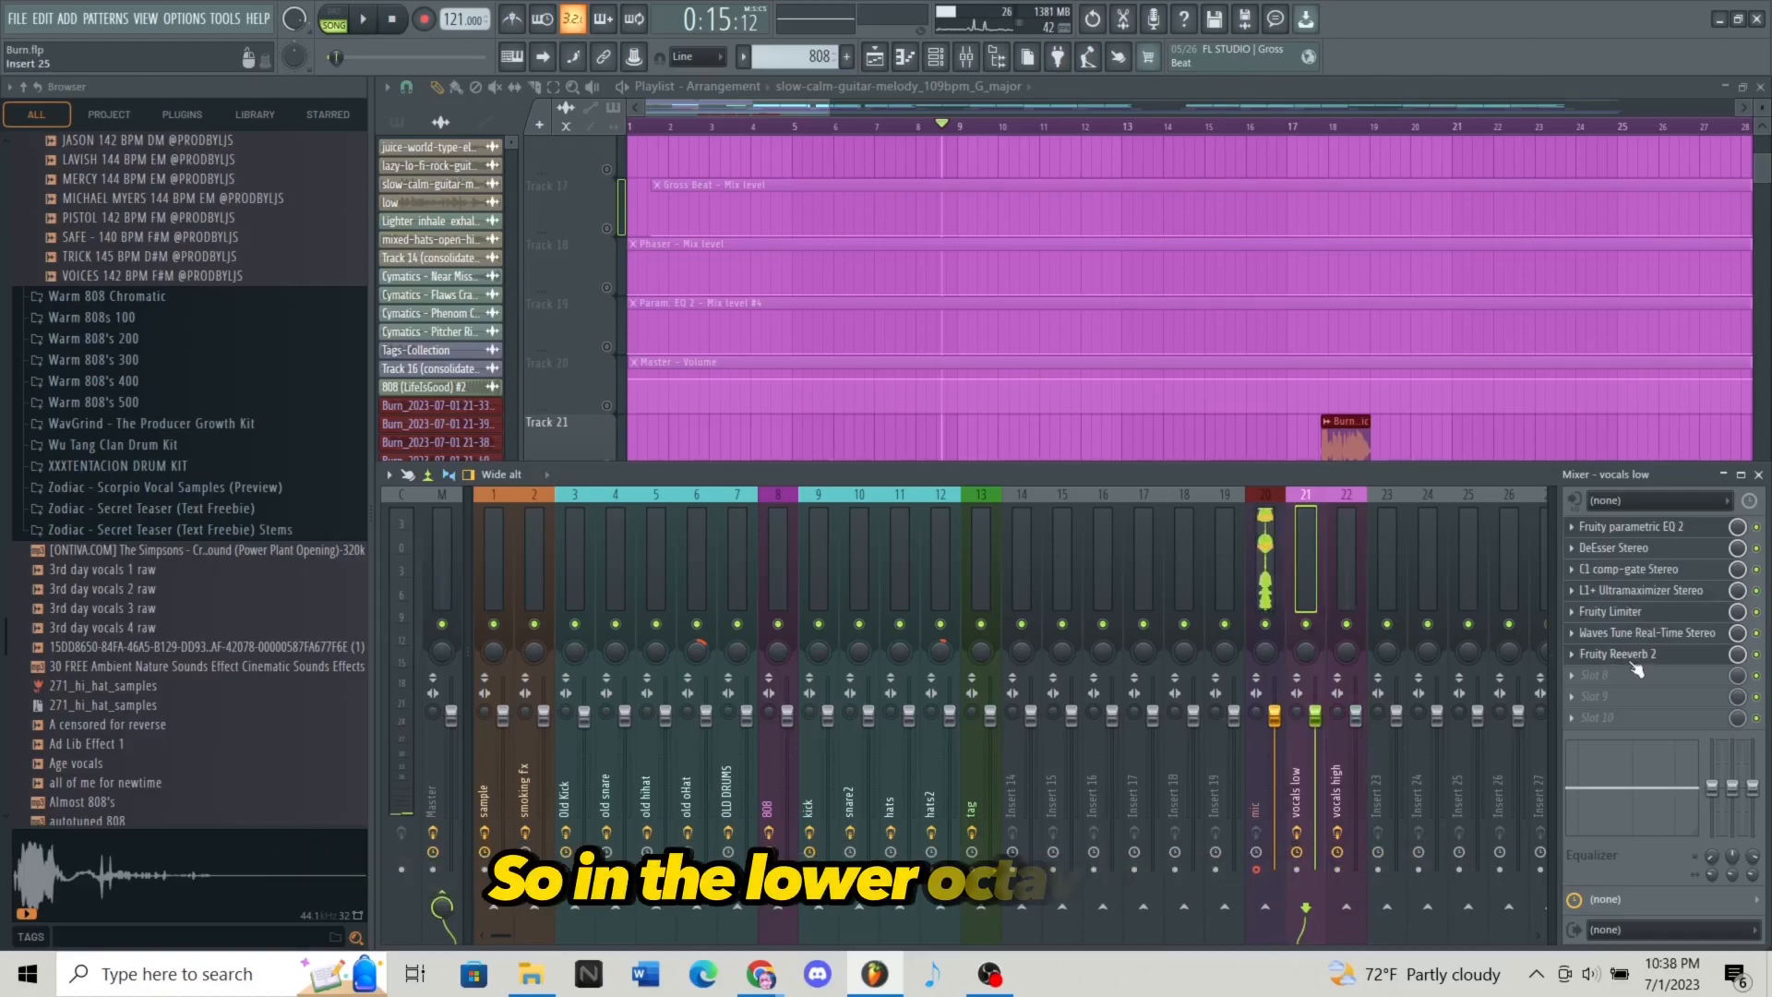
drag(1632, 663, 1635, 678)
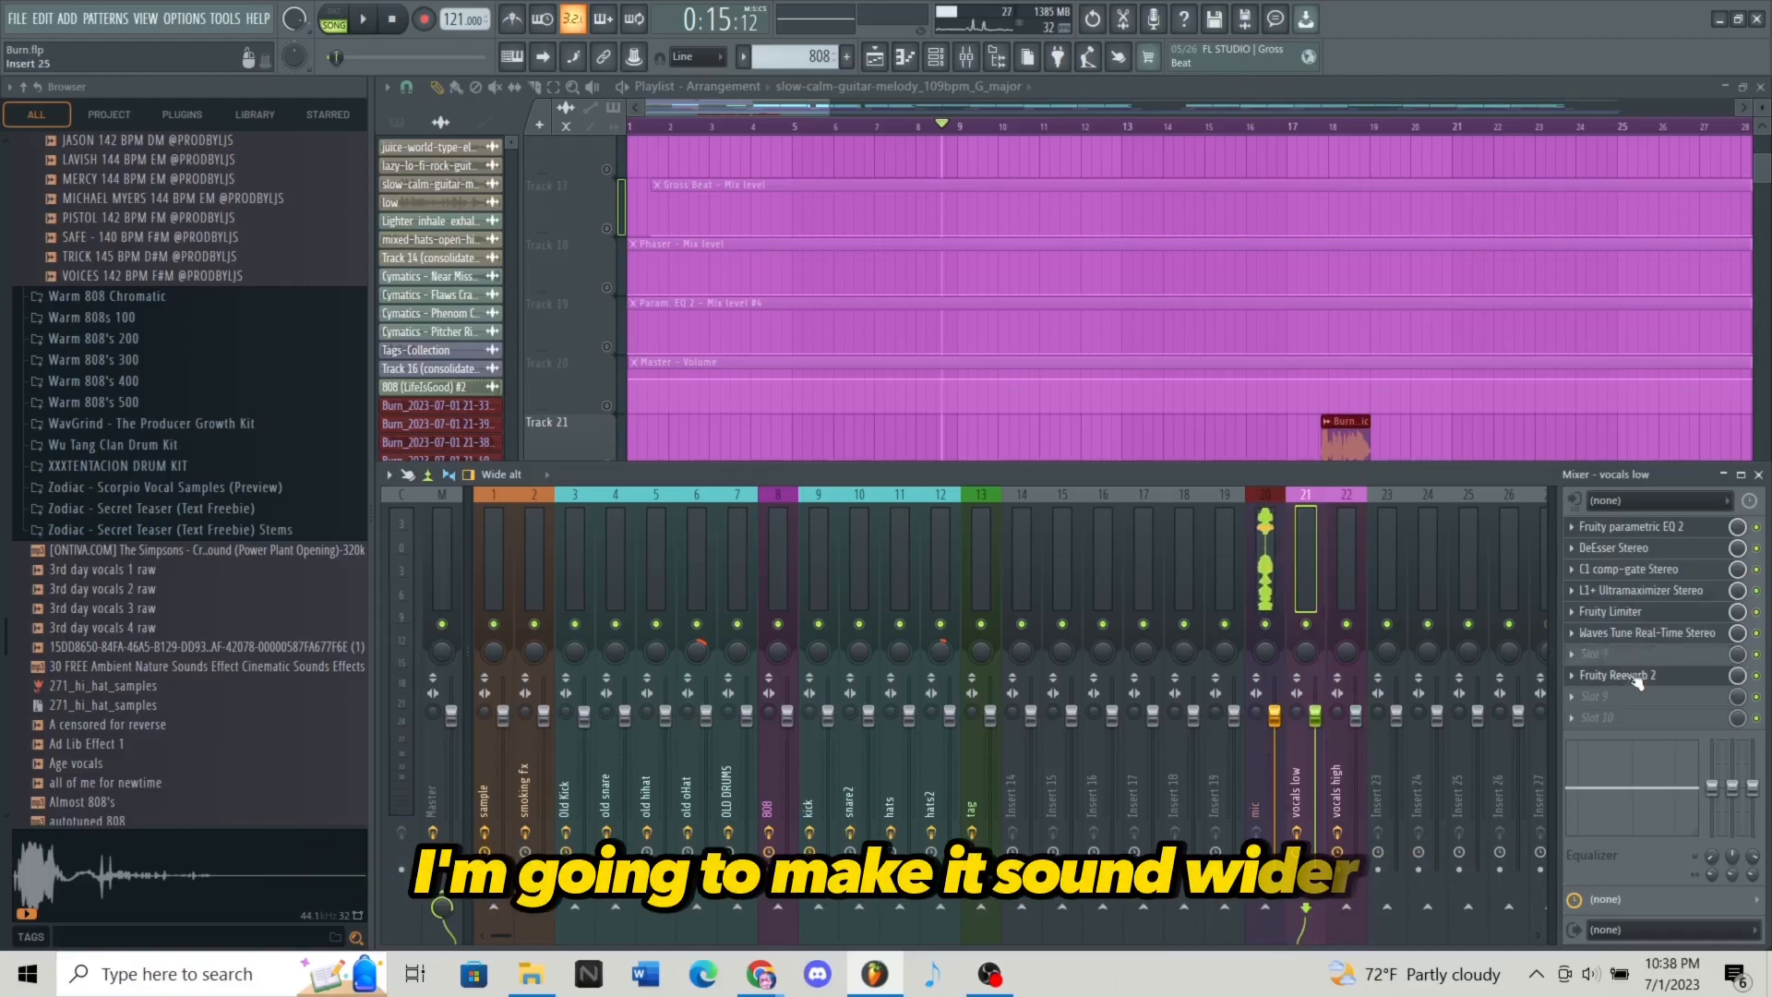
click(1609, 664)
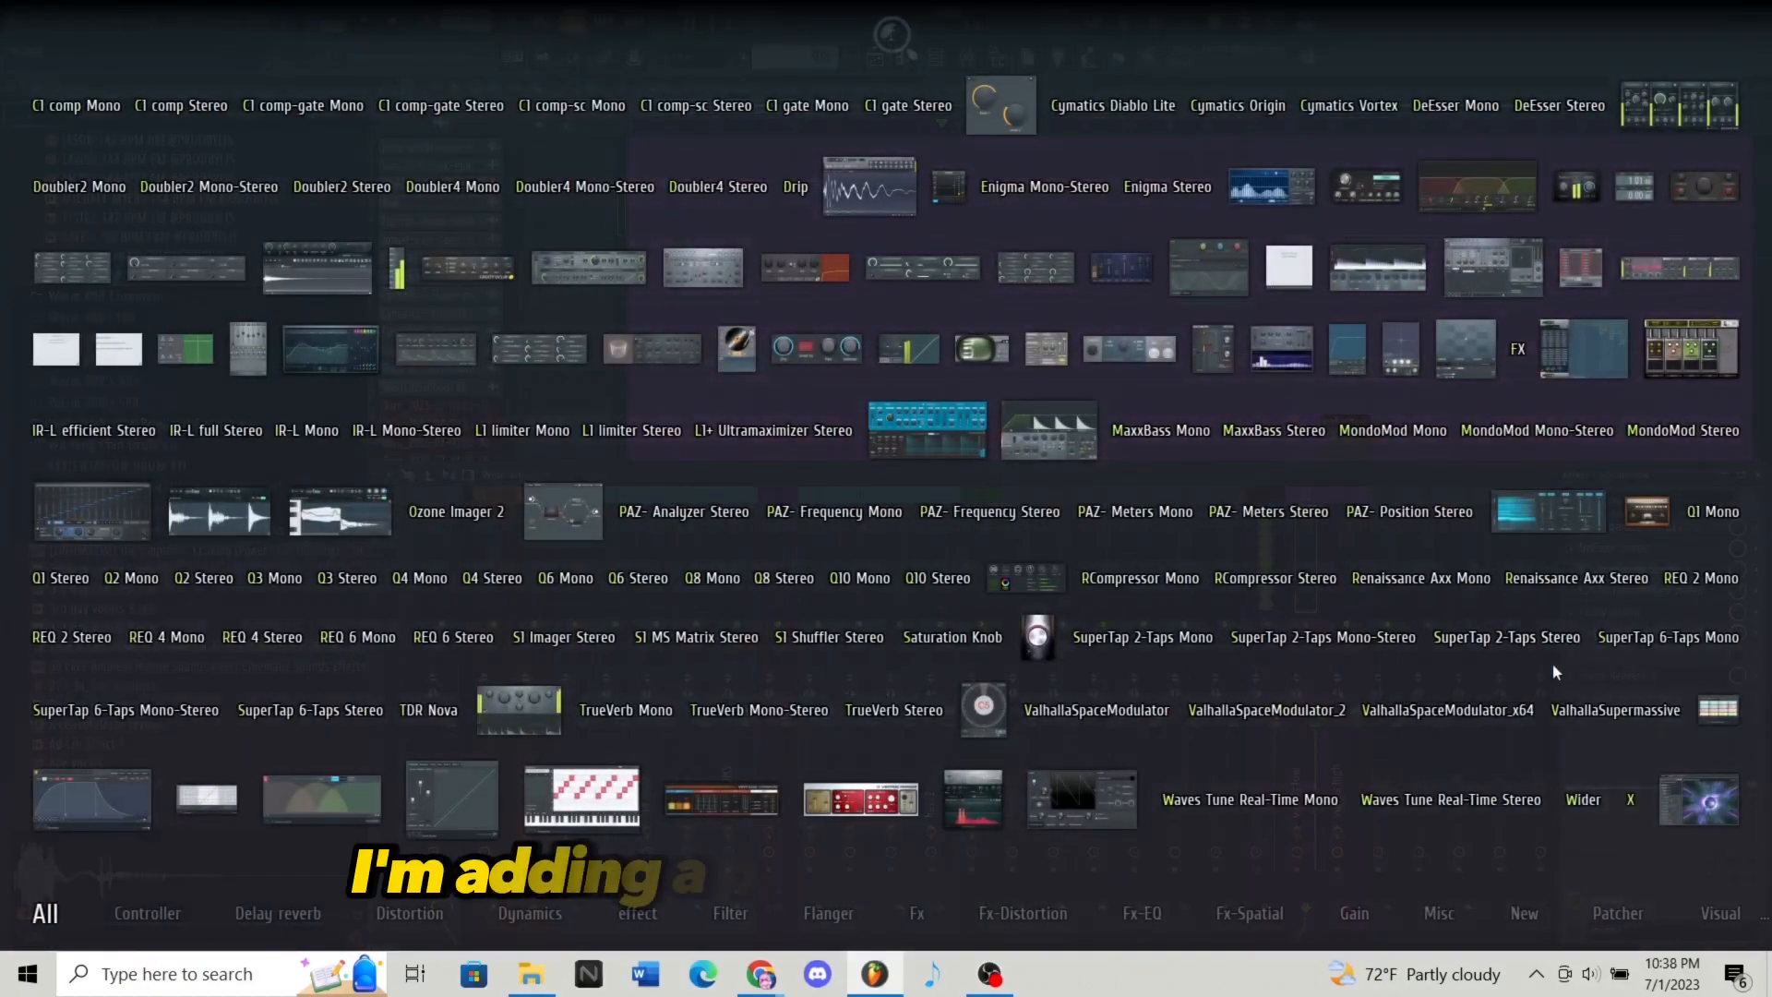
mouse_move(1343, 918)
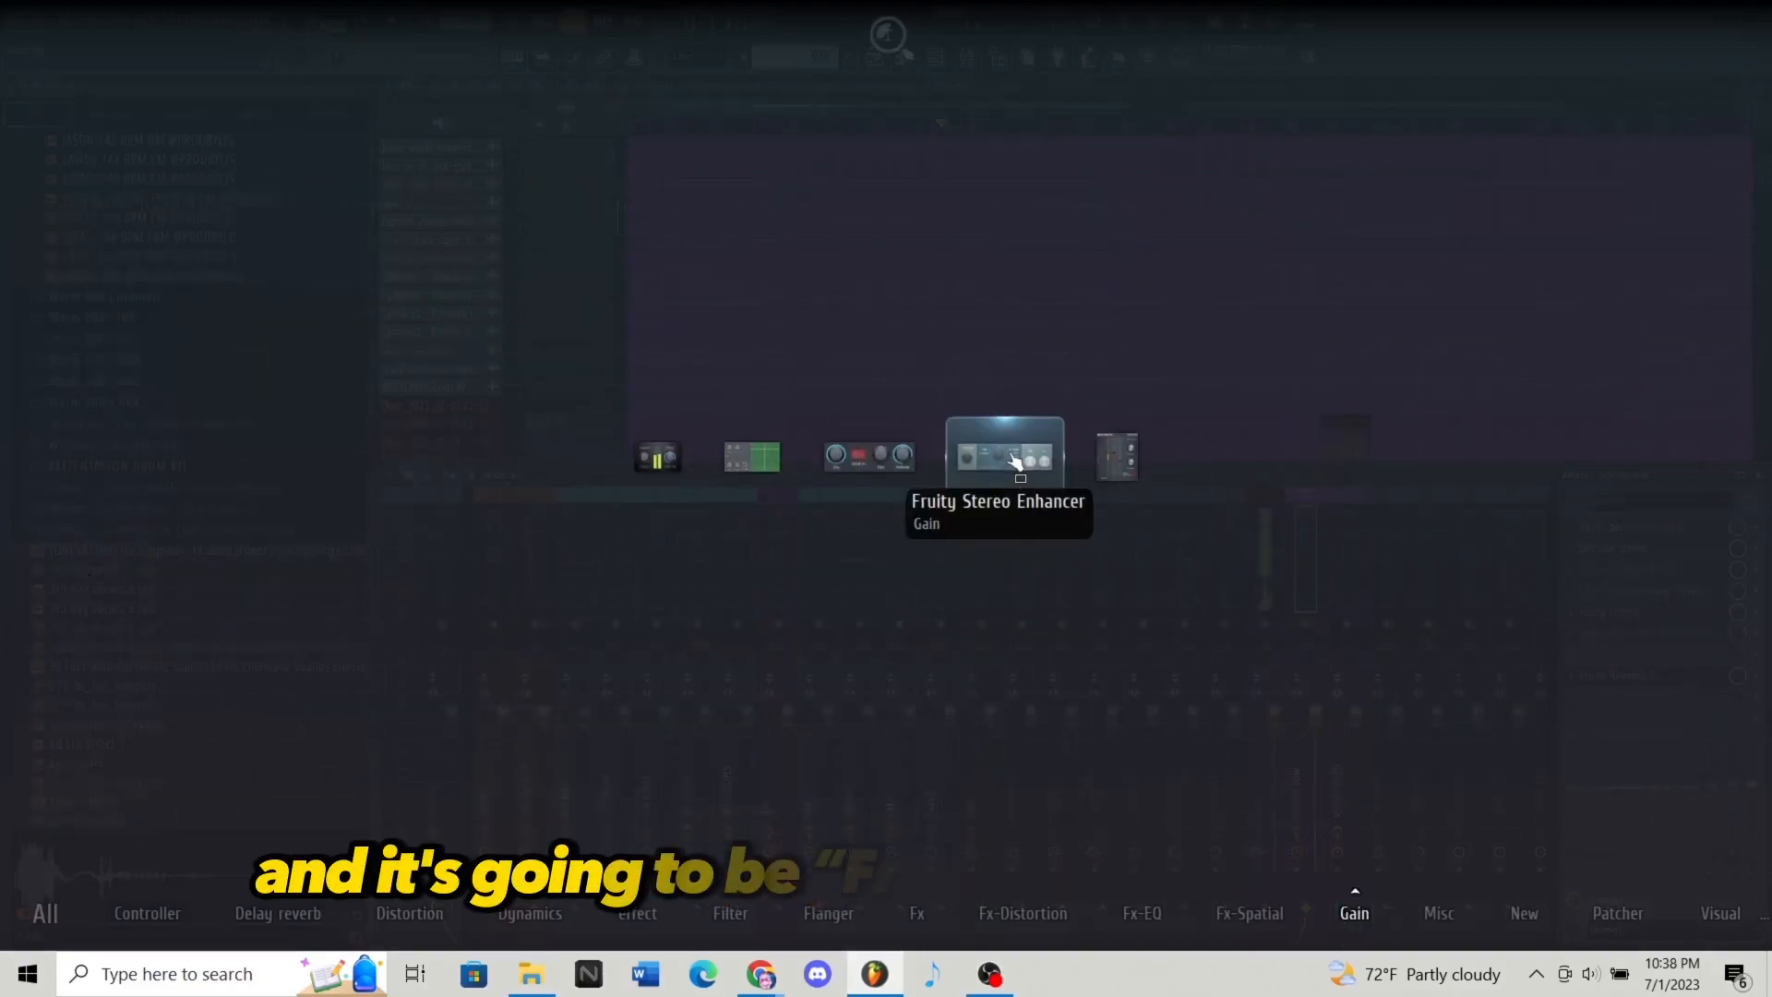
click(962, 466)
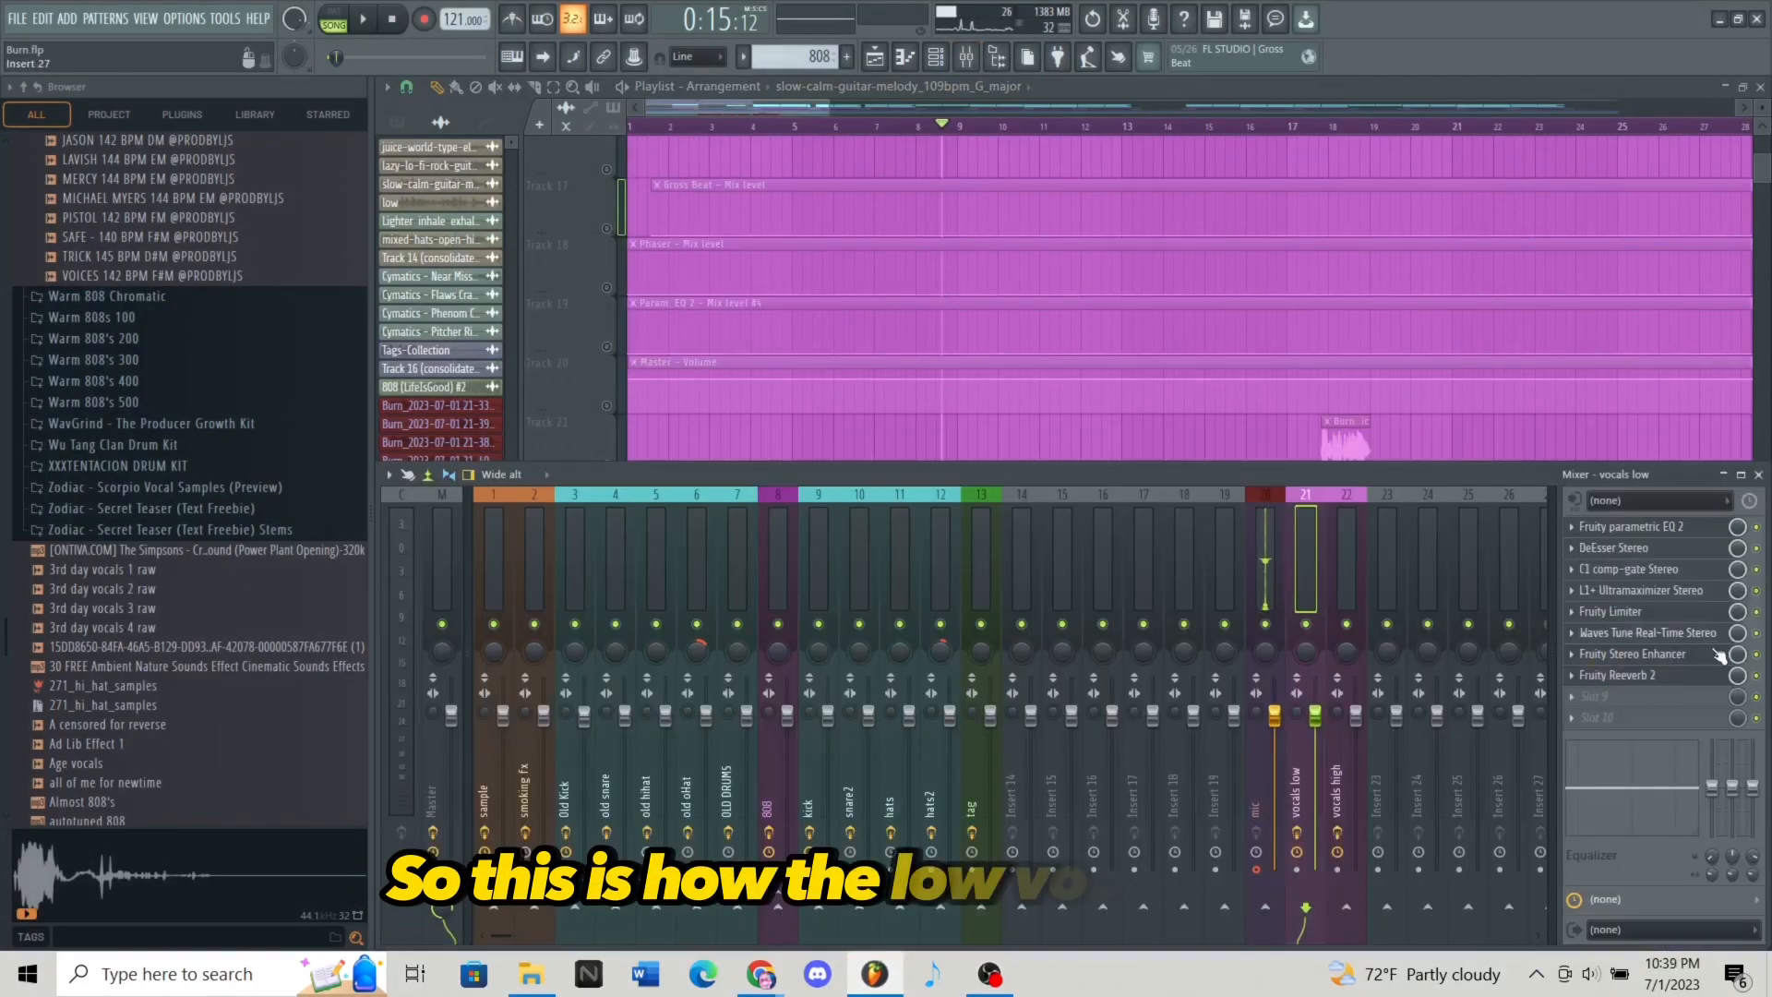
Compare the low vocals without and with the Fruity Stereo Enhancer by playing them back in both states.
click(1757, 654)
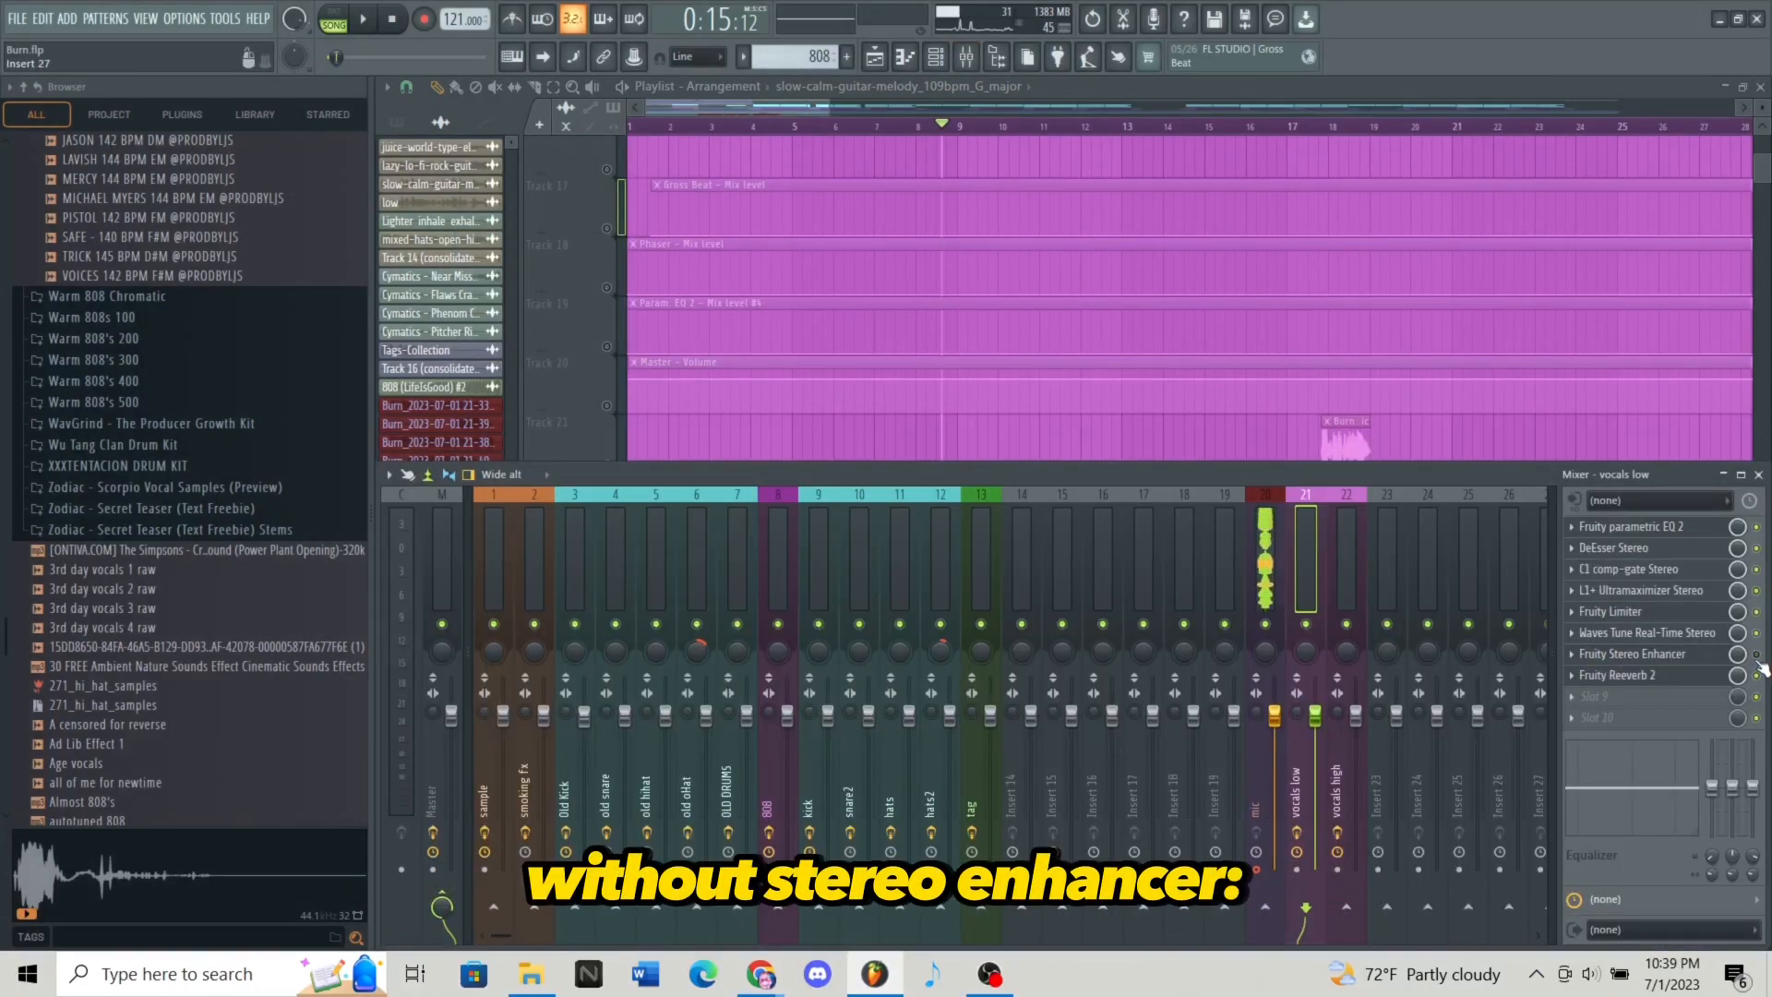
key(space)
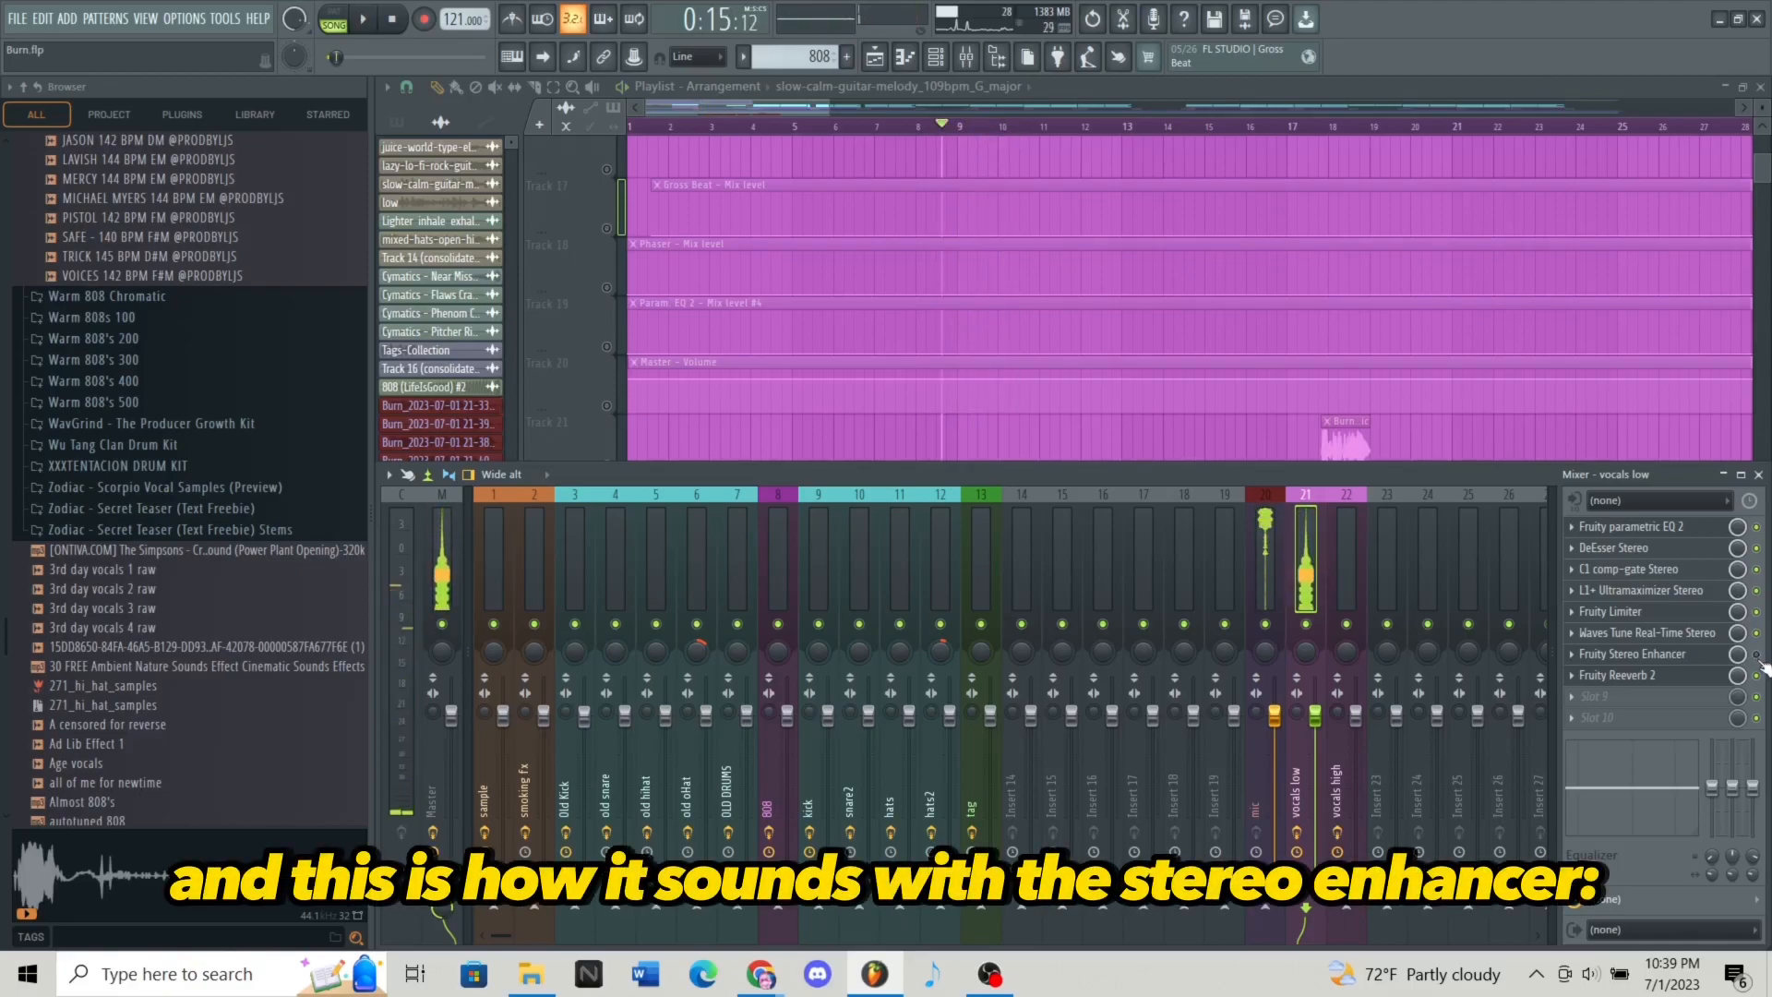
key(space)
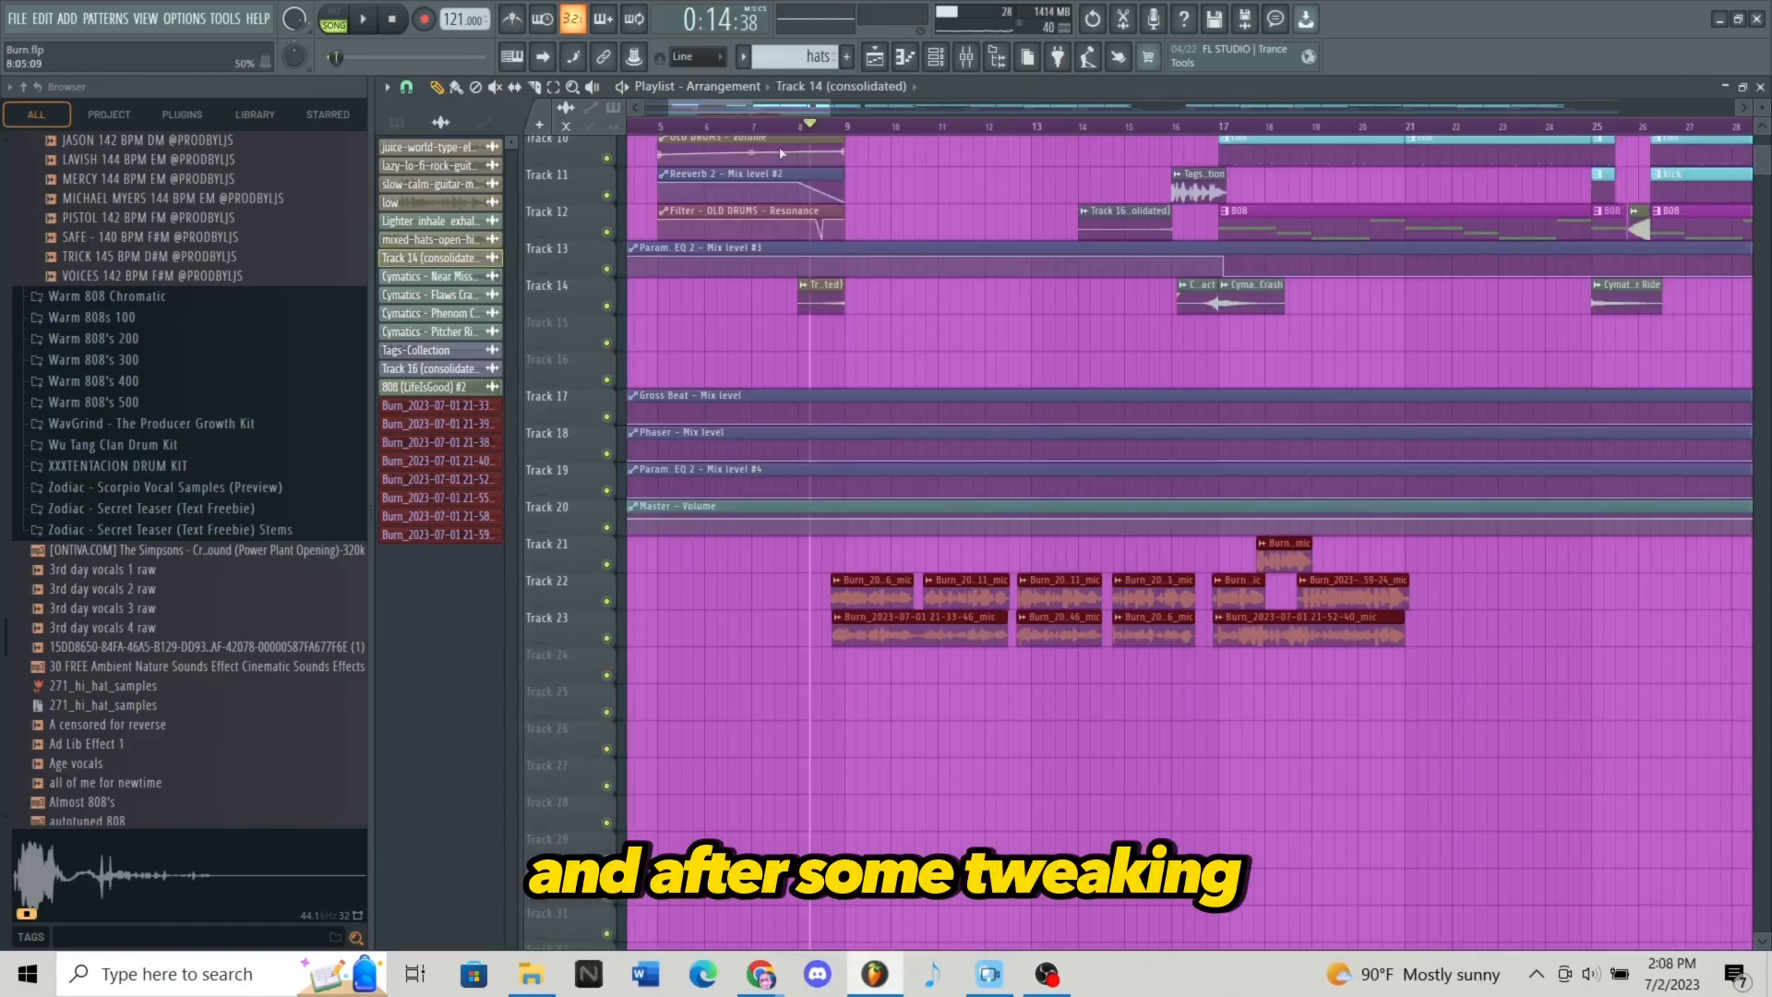
Play the arrangement from just before the vocal clips to hear the mixed vocals with the beat.
key(space)
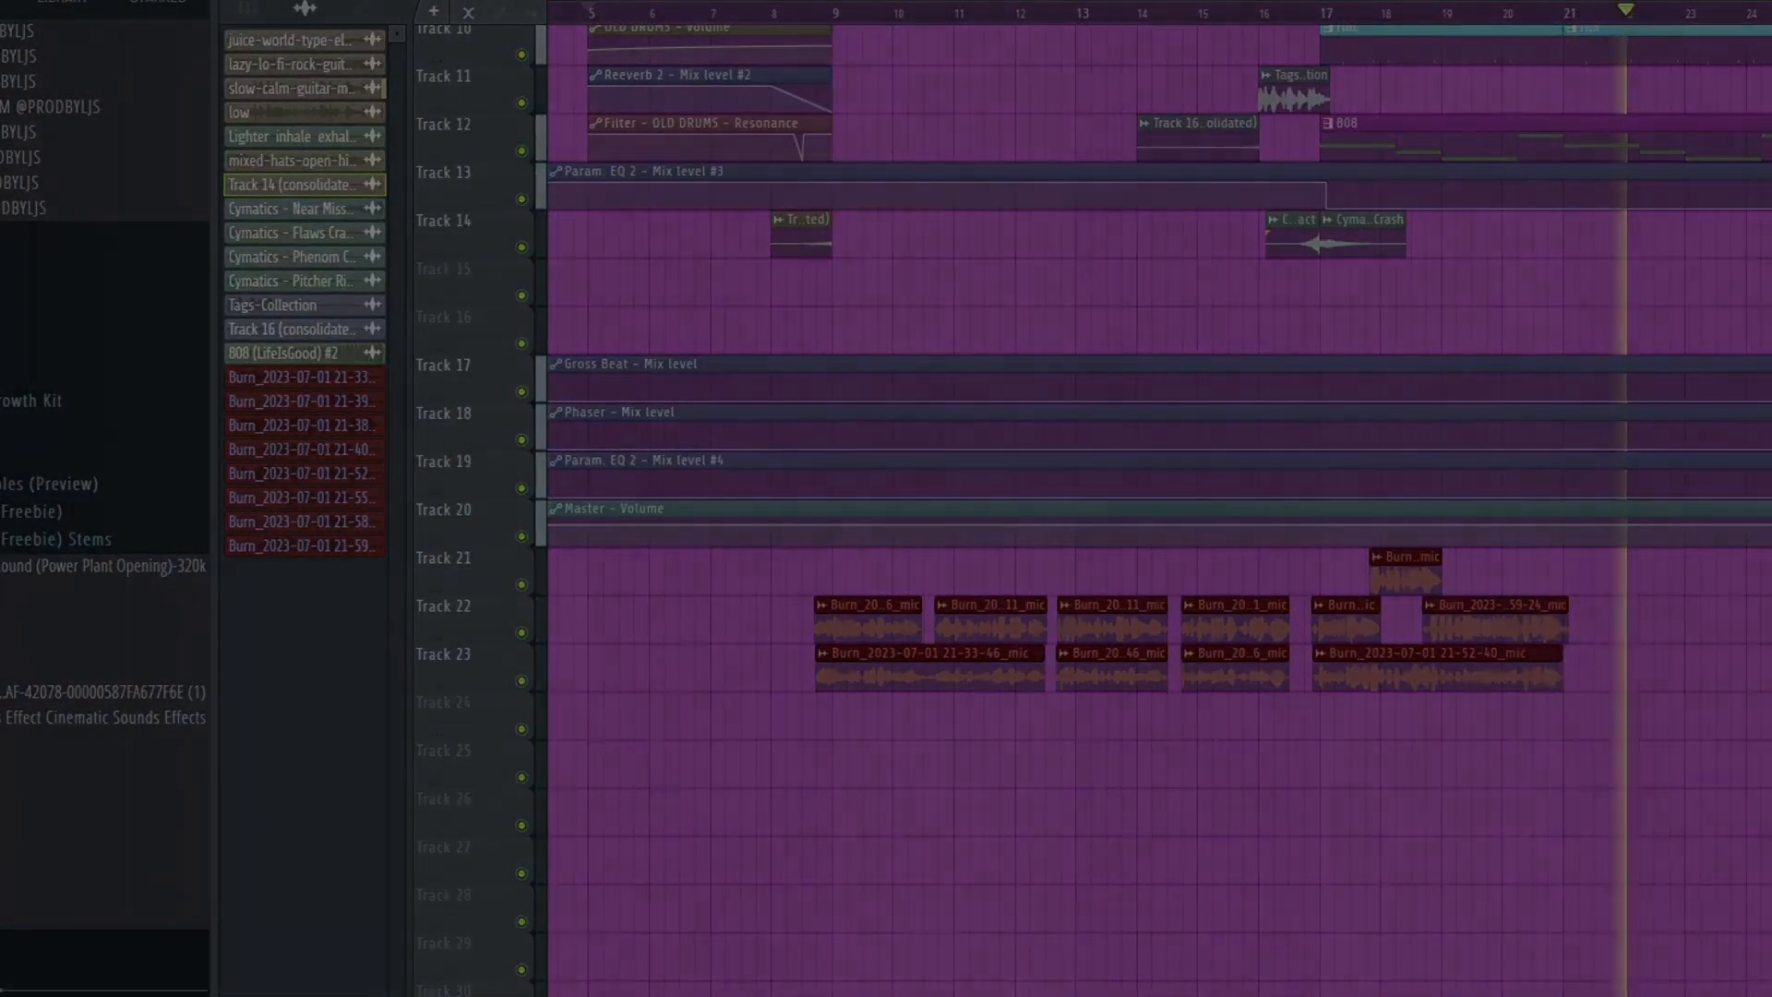
mouse_move(1096, 996)
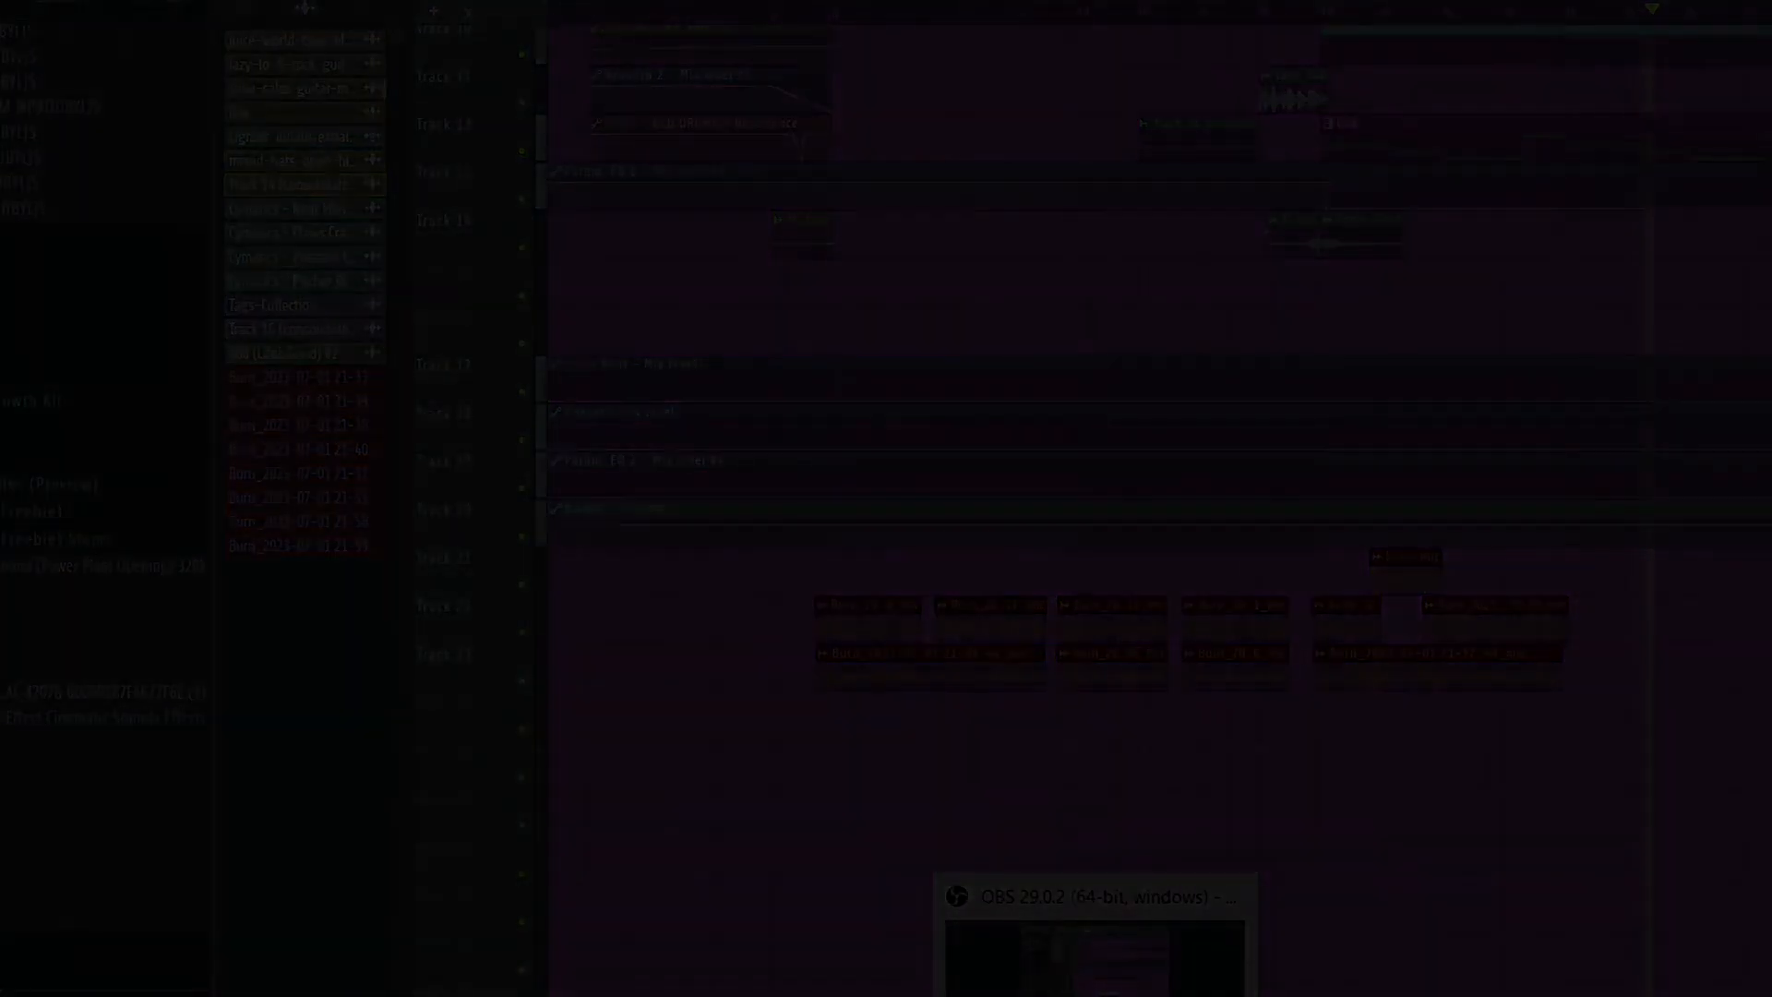